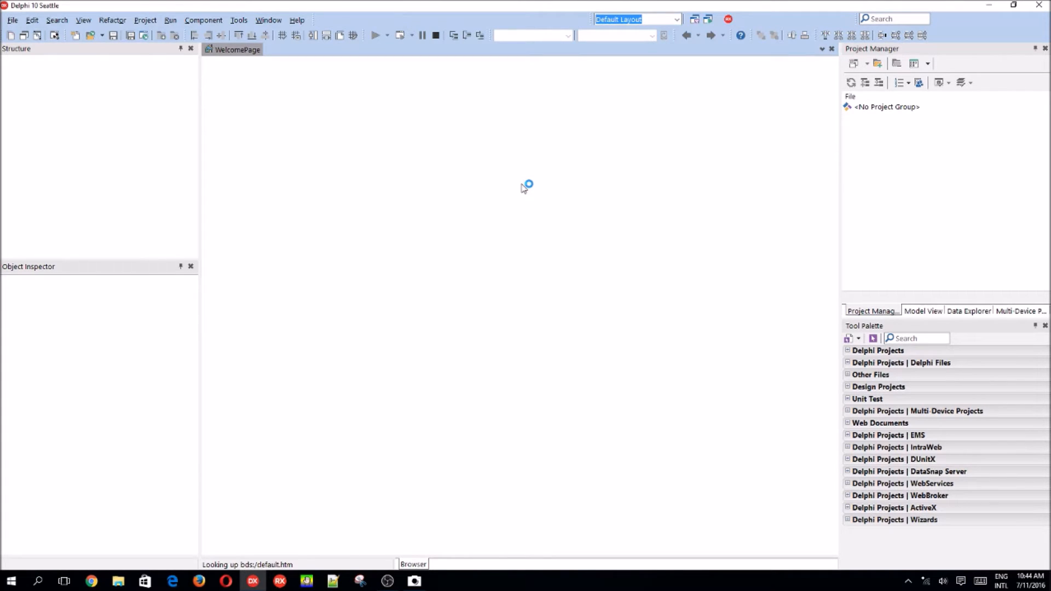
Bring up the Windows Camera app with its live webcam feed over the empty IDE
click(415, 581)
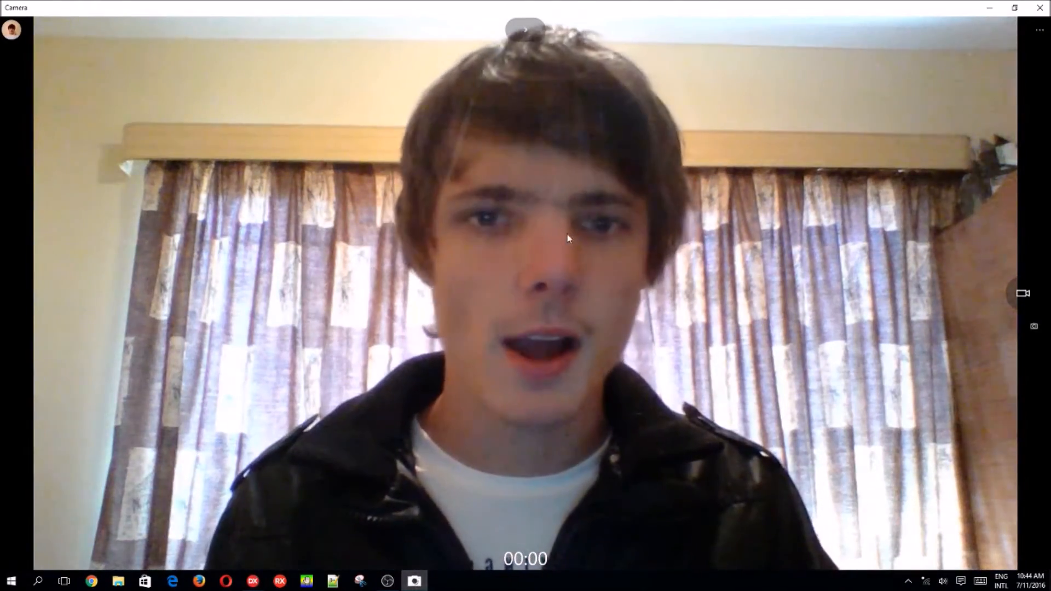
Close the Camera app and expand the Delphi Projects template category
key(alt+F4)
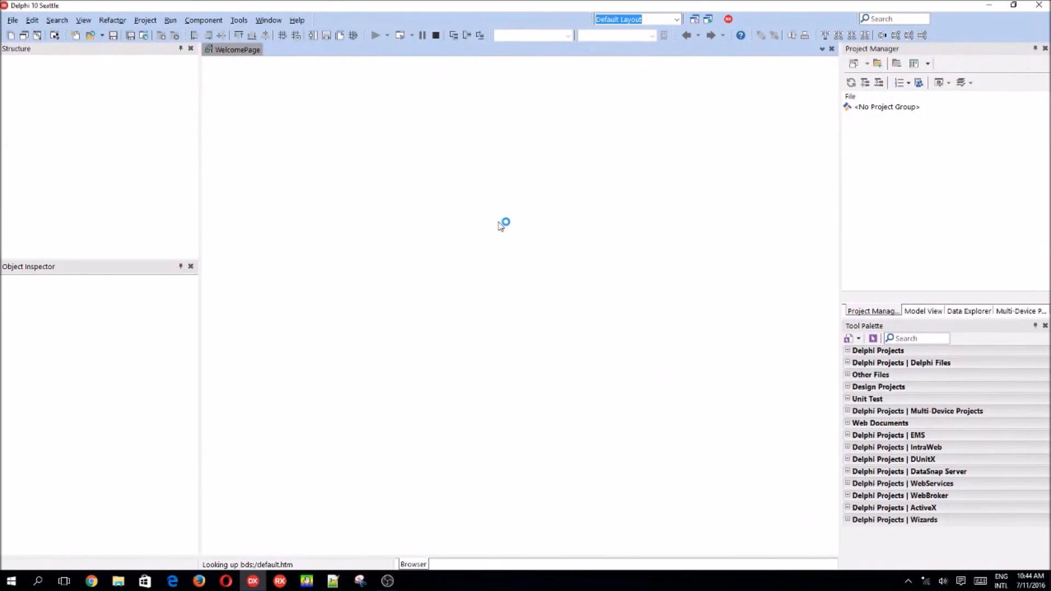
click(866, 353)
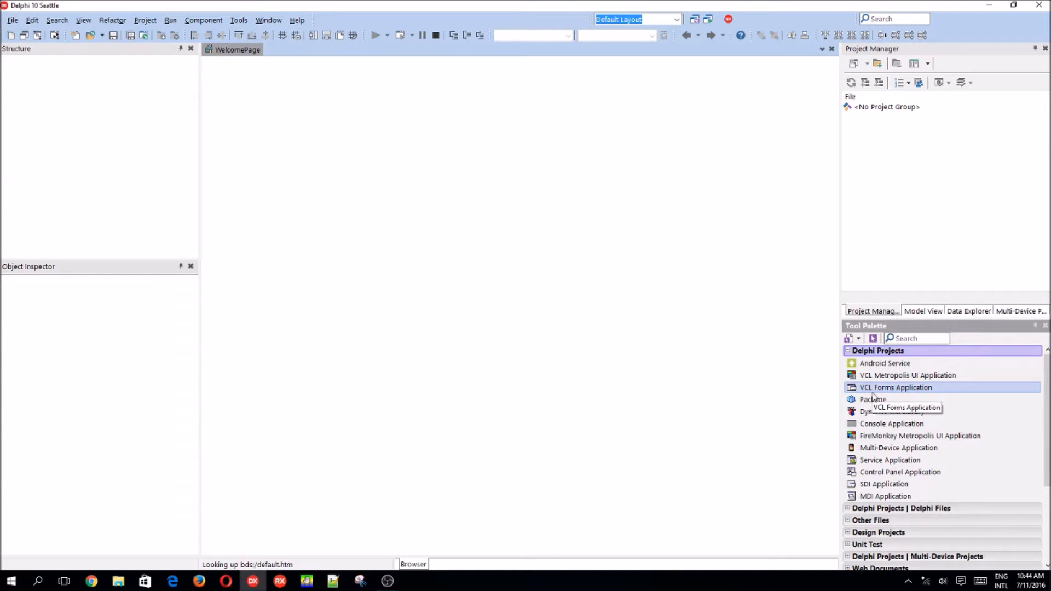
Create a new VCL Forms Application and enlarge the blank Form1 to 766 by 516
double_click(873, 392)
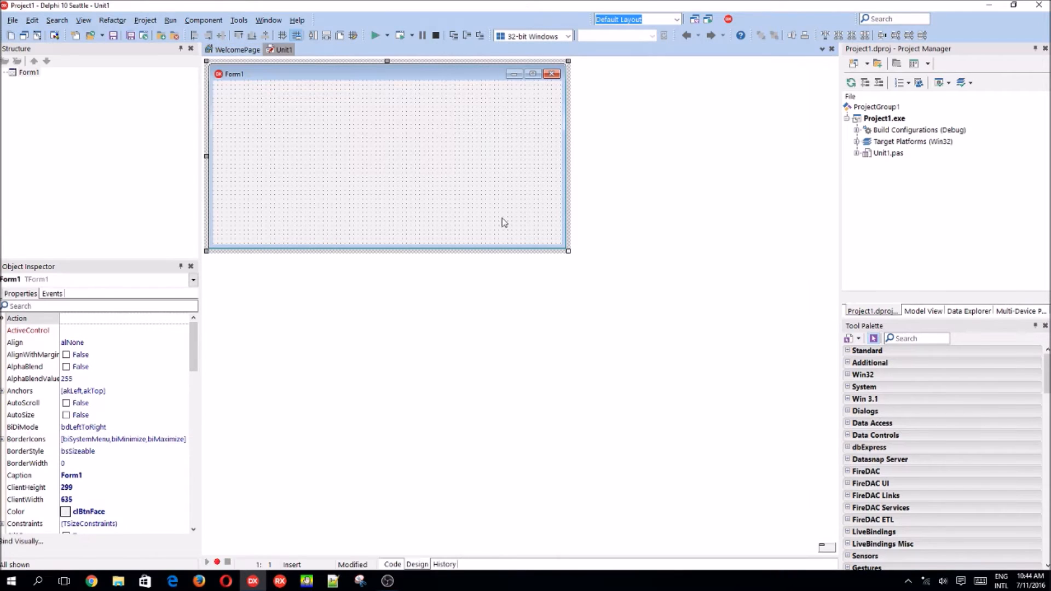
drag(569, 250, 640, 369)
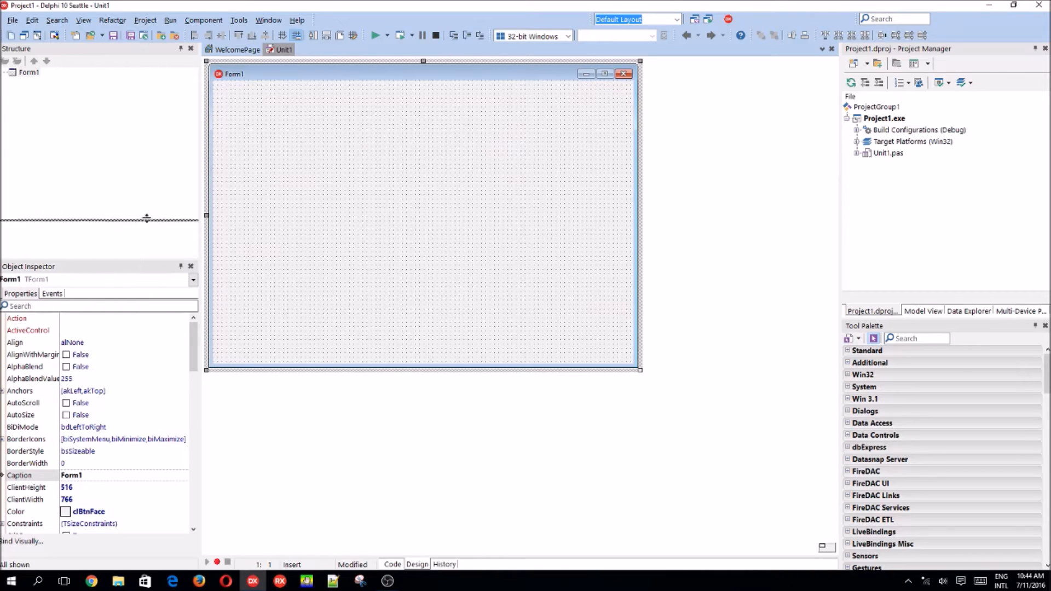
drag(140, 261, 140, 165)
scroll(135, 345, down, 2)
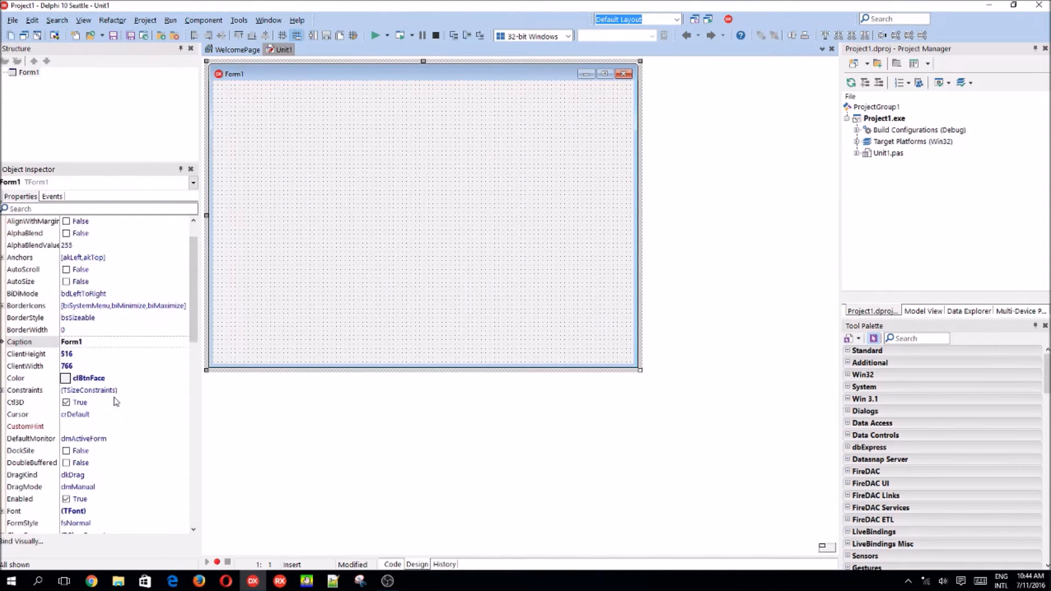
Set the form's Caption to Form Color Changer and its Name to frmHome
click(101, 307)
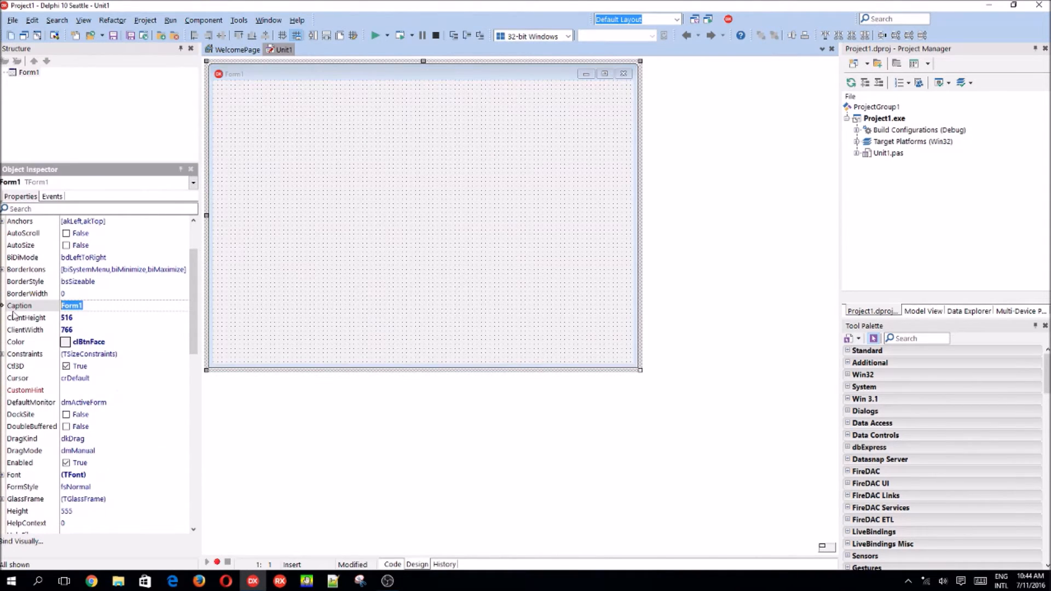
text(Form Color)
text( Change)
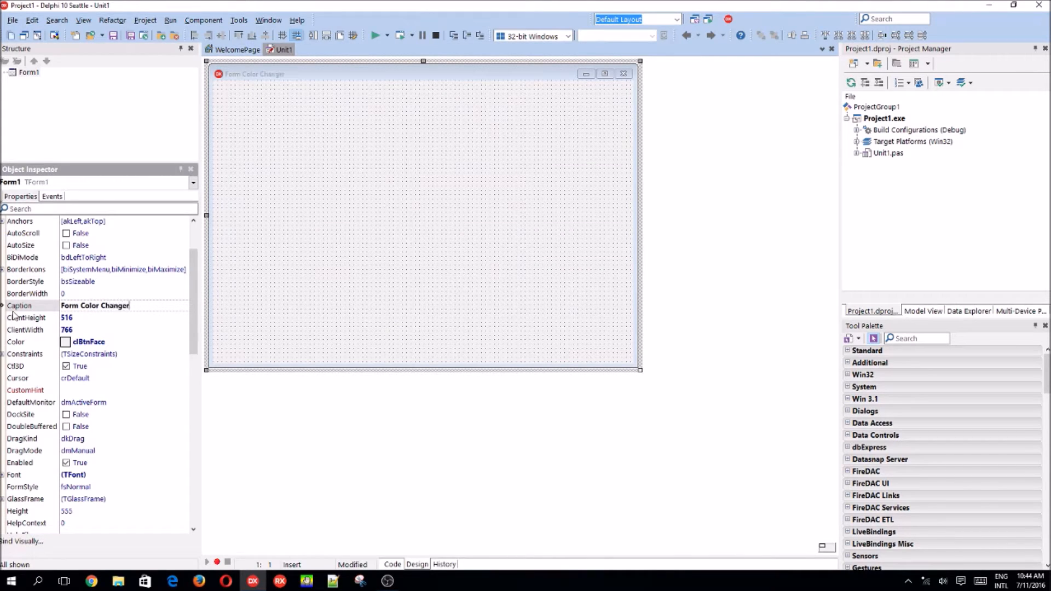
text(r)
key(Return)
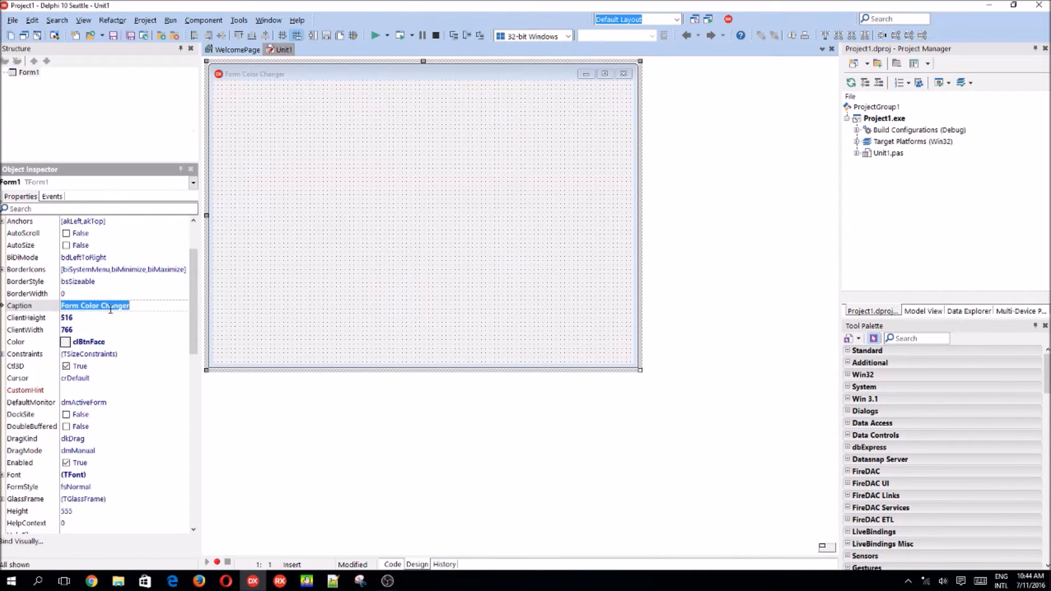
click(244, 75)
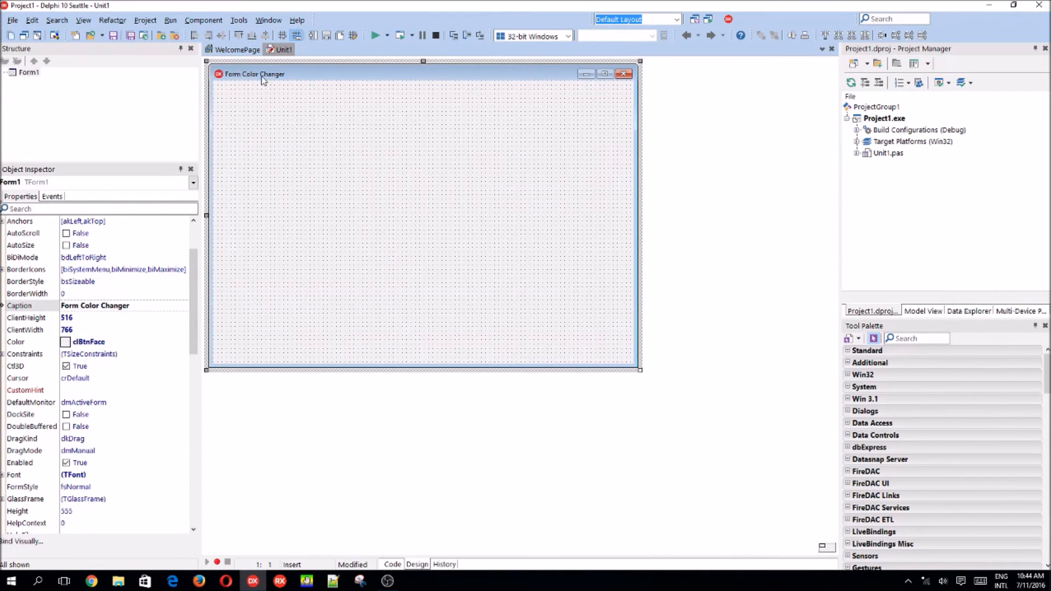
scroll(189, 264, down, 6)
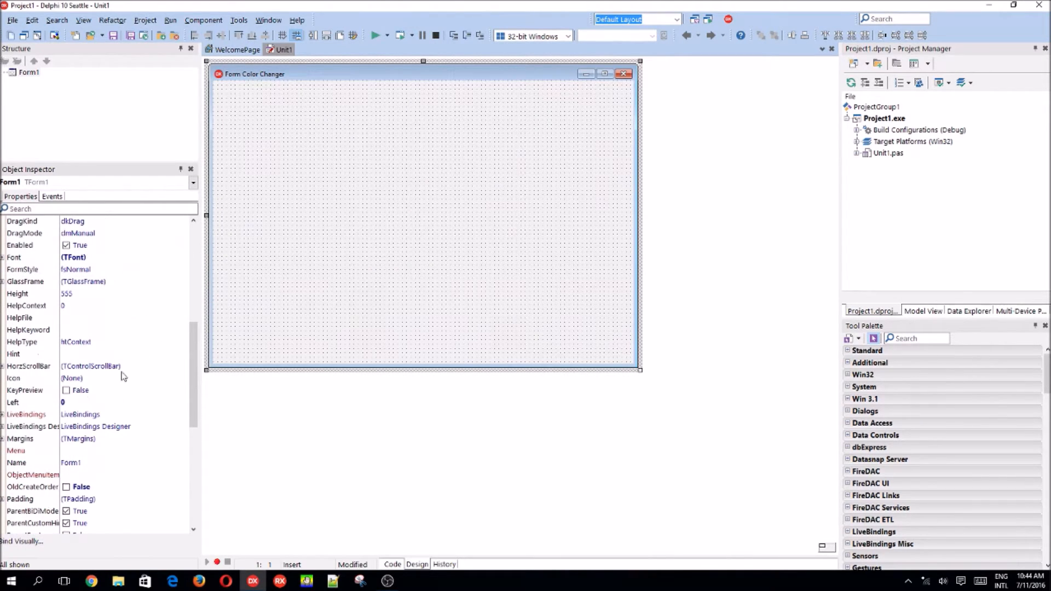
scroll(121, 376, down, 3)
click(82, 353)
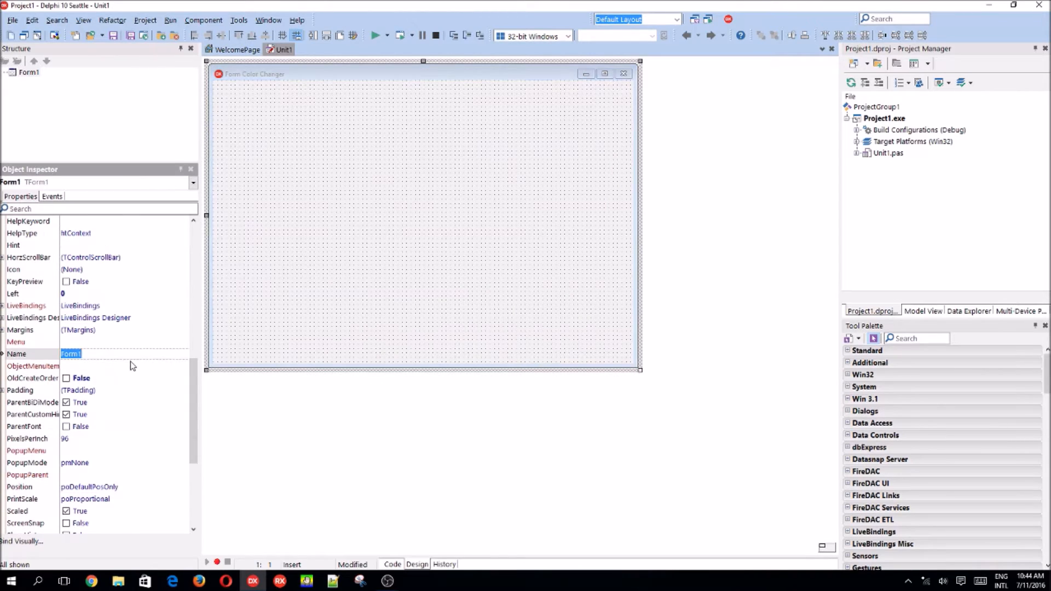
text(frmH)
text(ome)
key(Return)
click(356, 231)
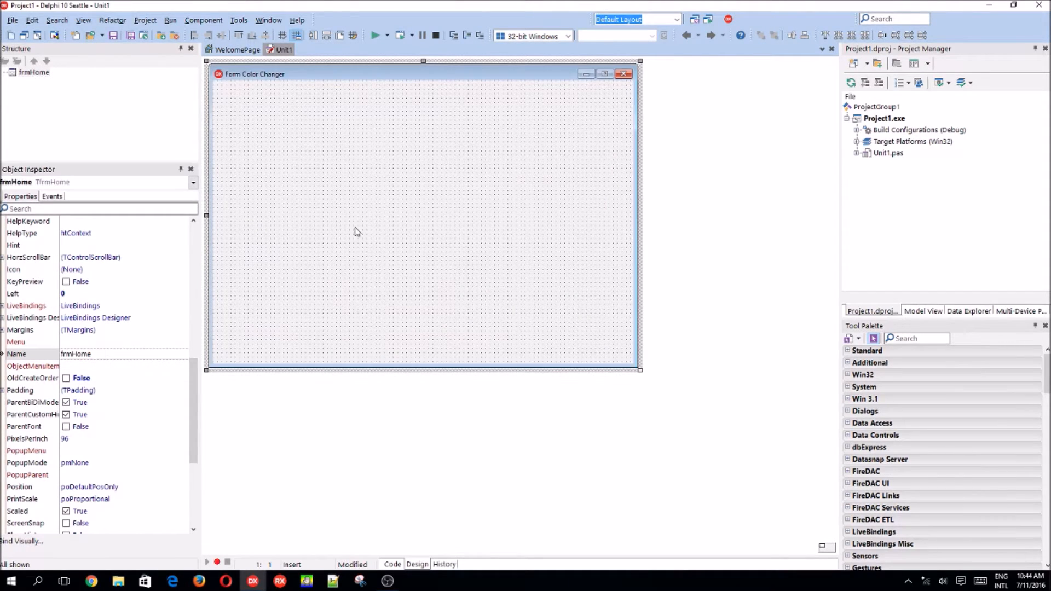
Save All and create a new Form Color Changer folder under Delphi Programming
click(131, 35)
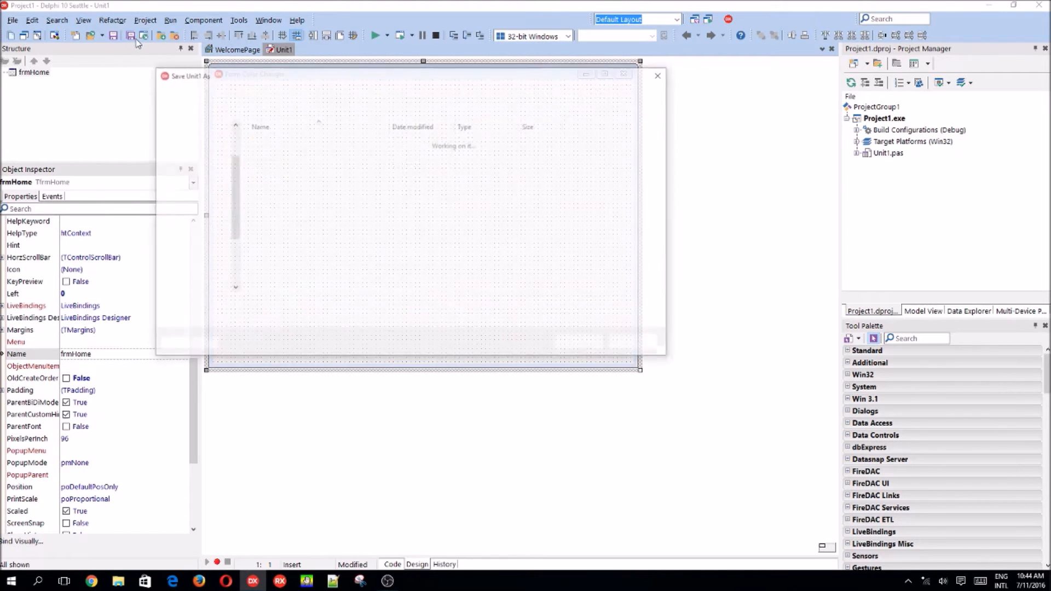
drag(232, 206, 231, 247)
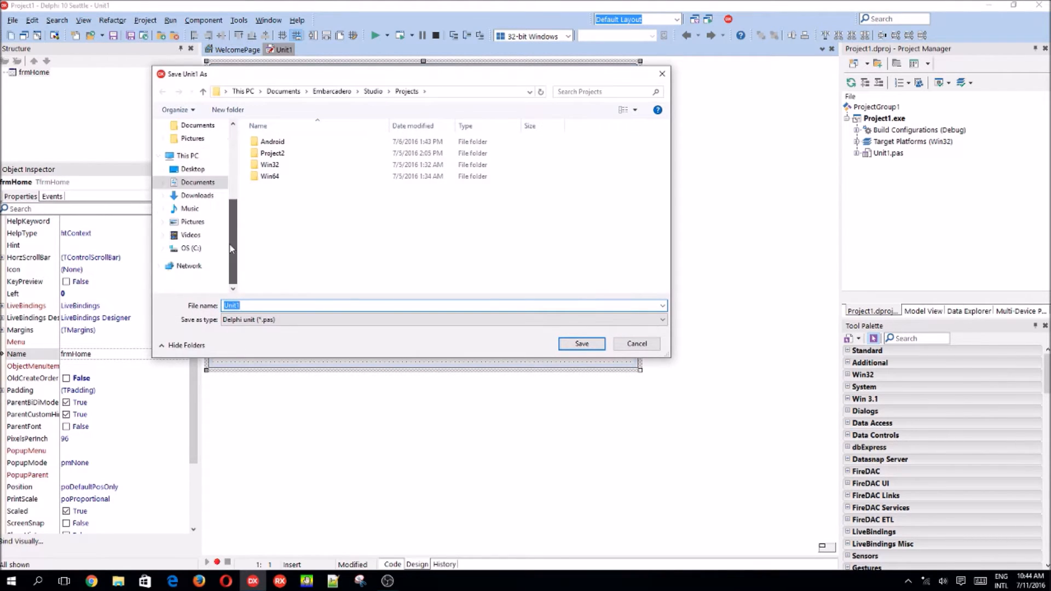
scroll(231, 238, up, 2)
click(192, 204)
double_click(299, 154)
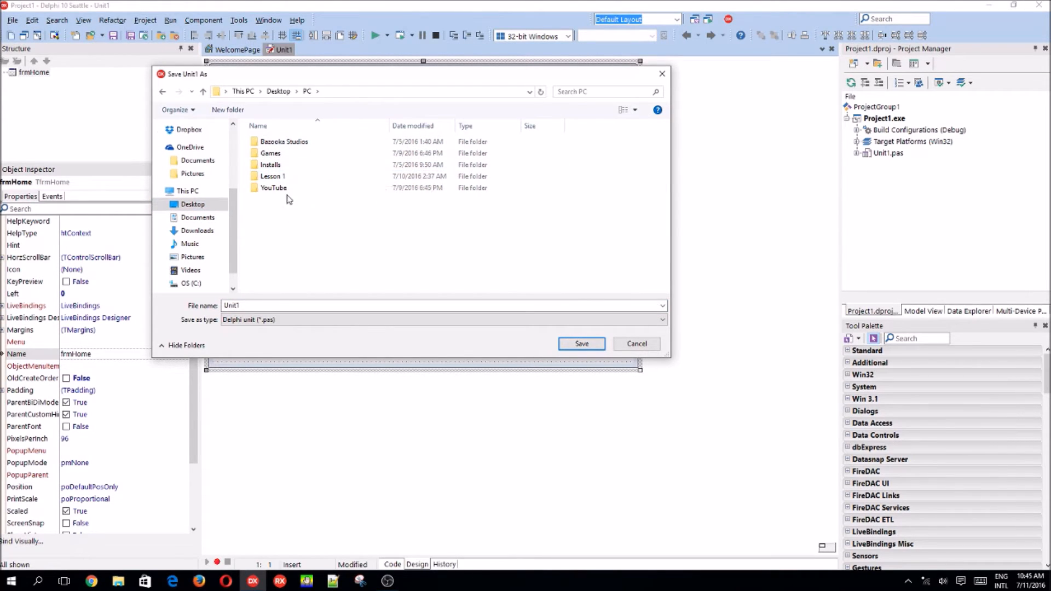
double_click(274, 188)
click(302, 165)
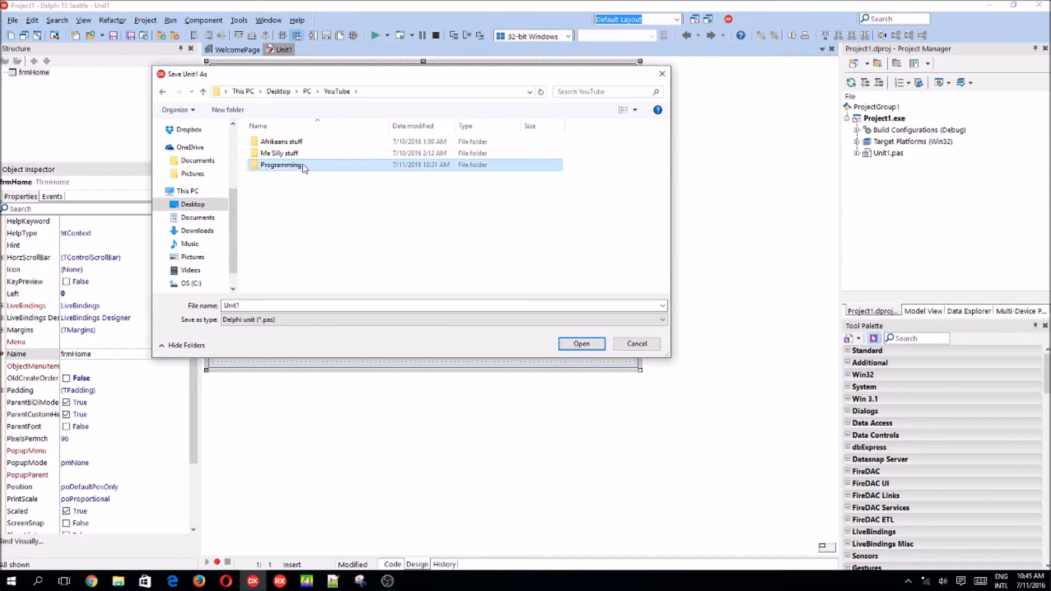
double_click(303, 165)
double_click(320, 142)
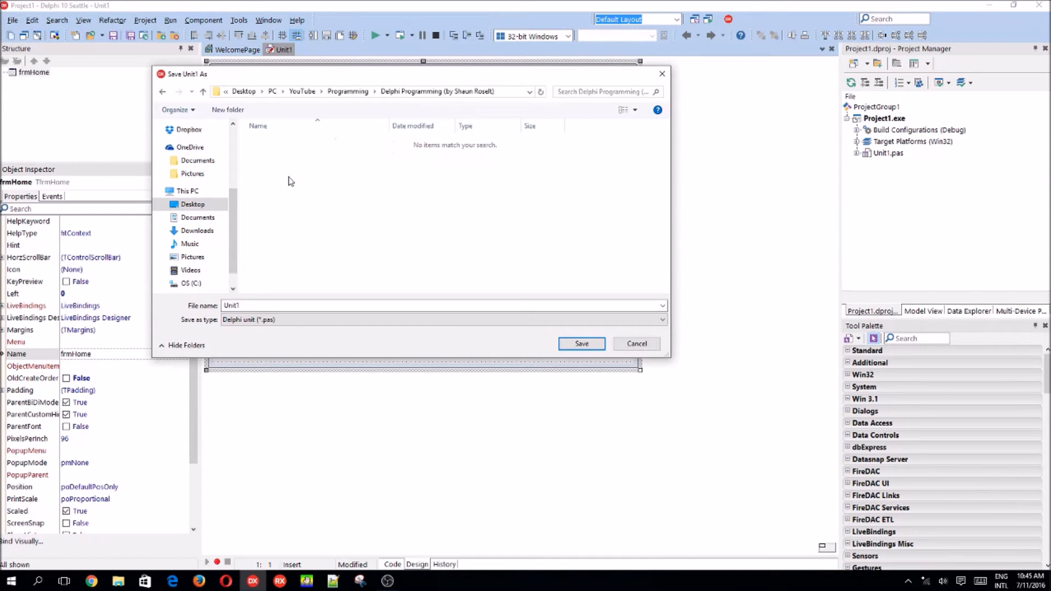
click(228, 109)
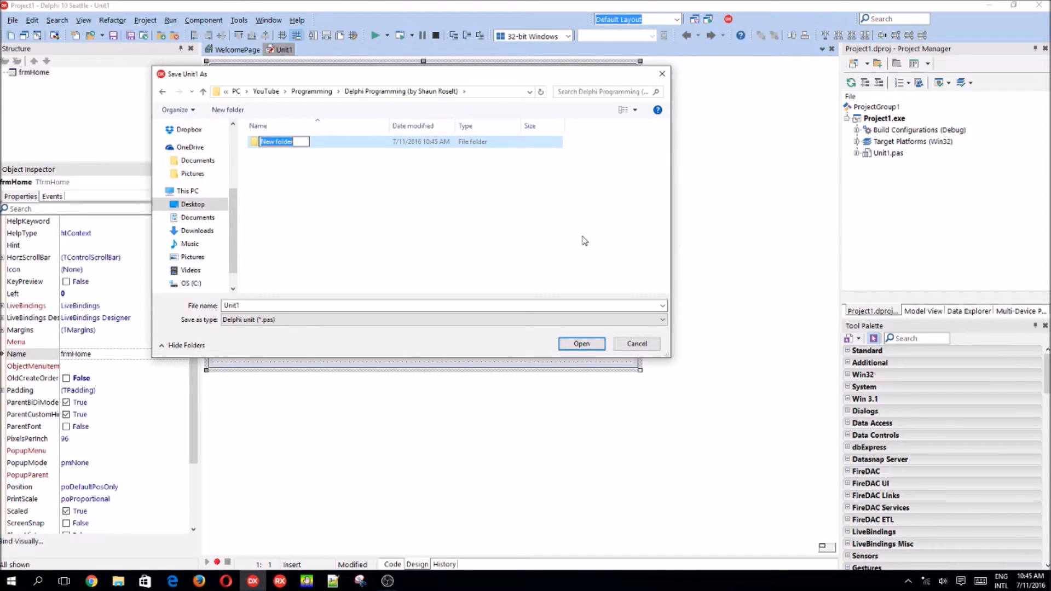
text(Form)
text( Color Chang)
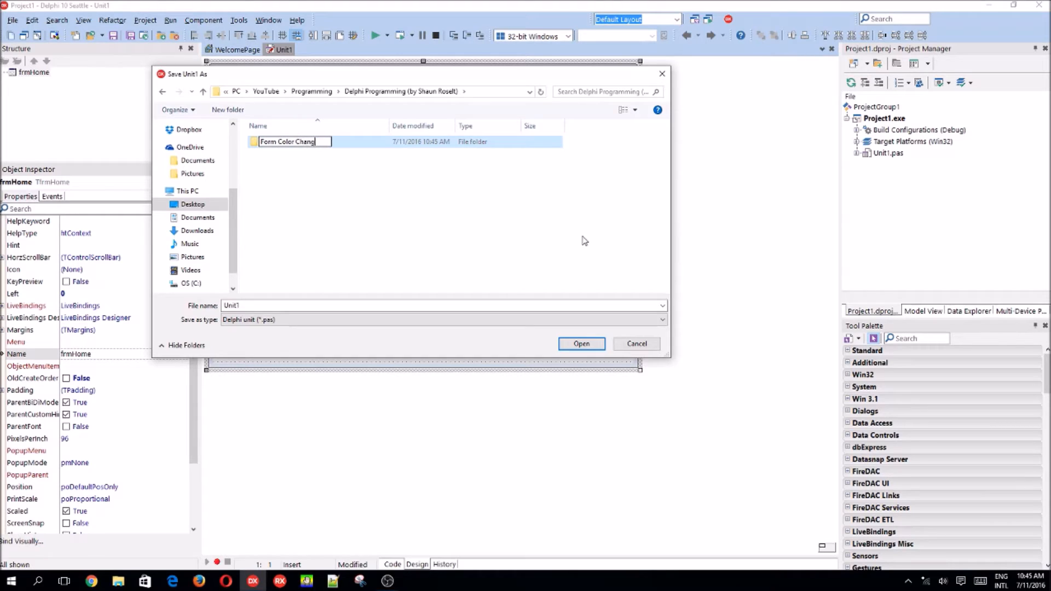
text(er)
key(Return)
key(Return)
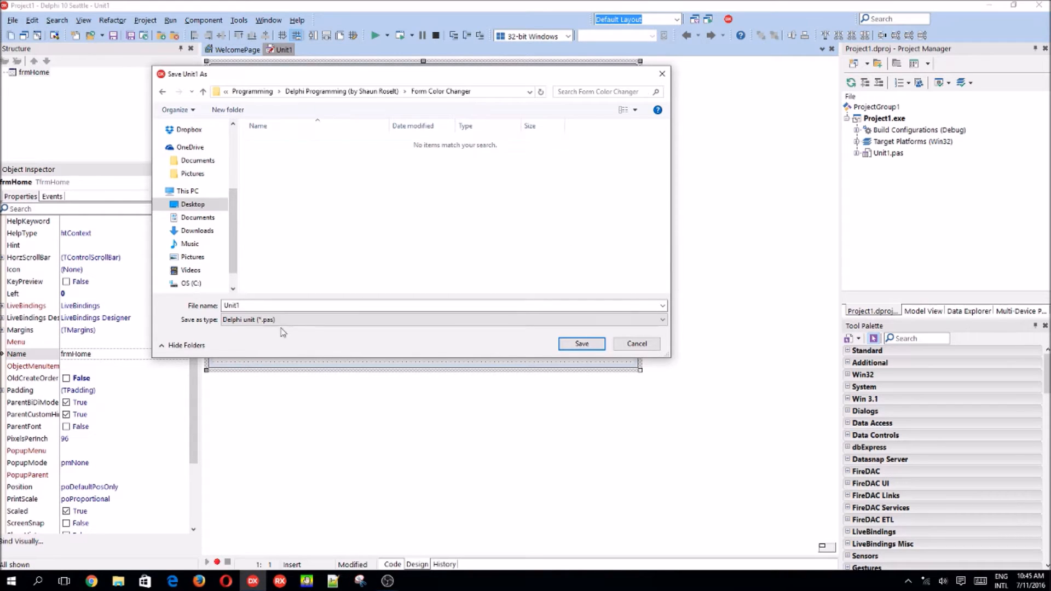
Save the unit as Unit_Home and the project as Form_Color_Changer
click(255, 304)
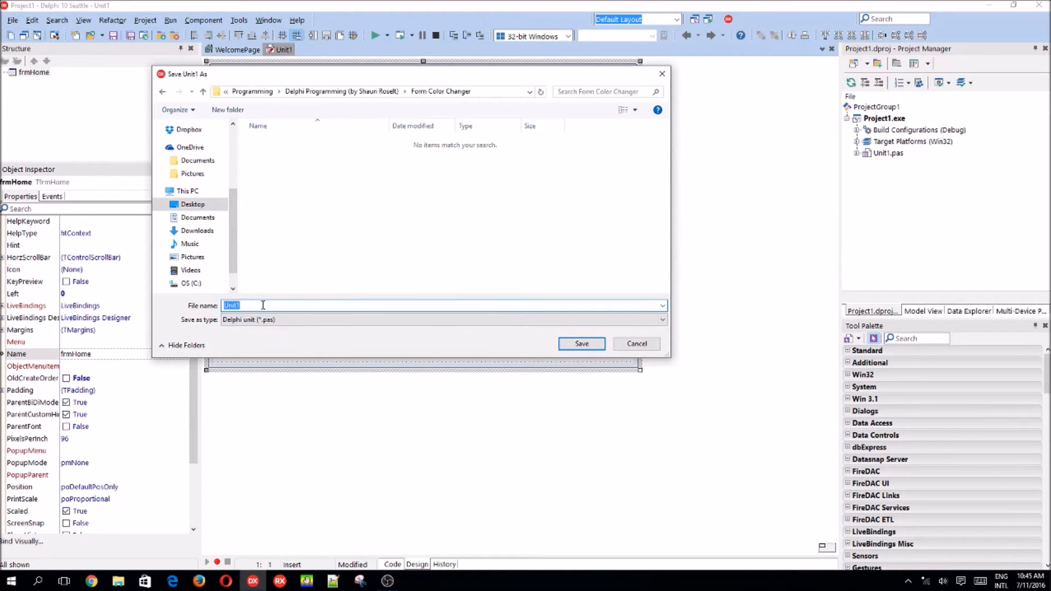
text(Un)
click(580, 343)
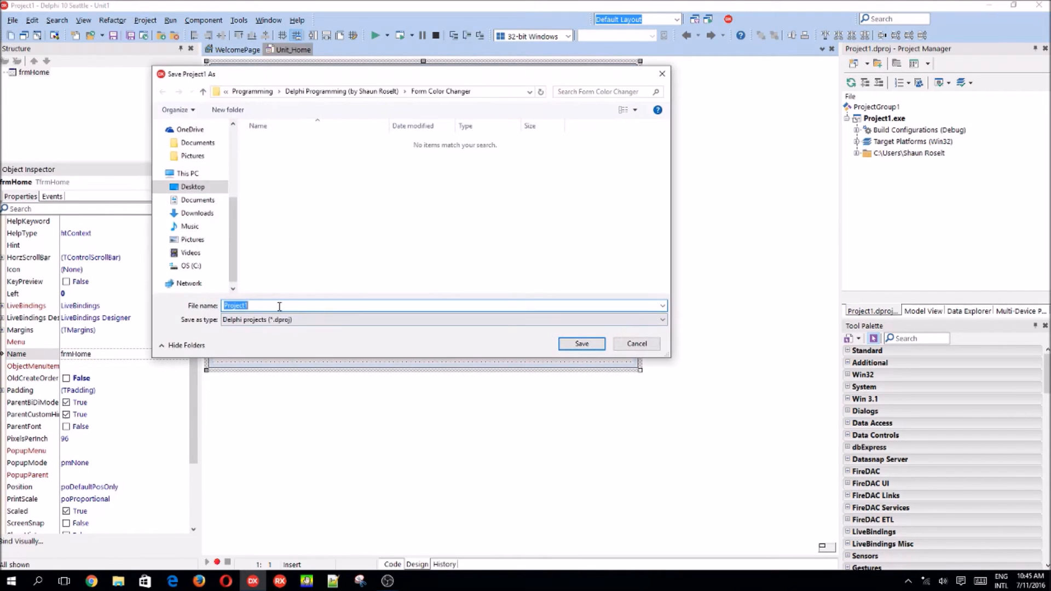
text(Form_Color_C)
text(hang)
text(er)
click(582, 343)
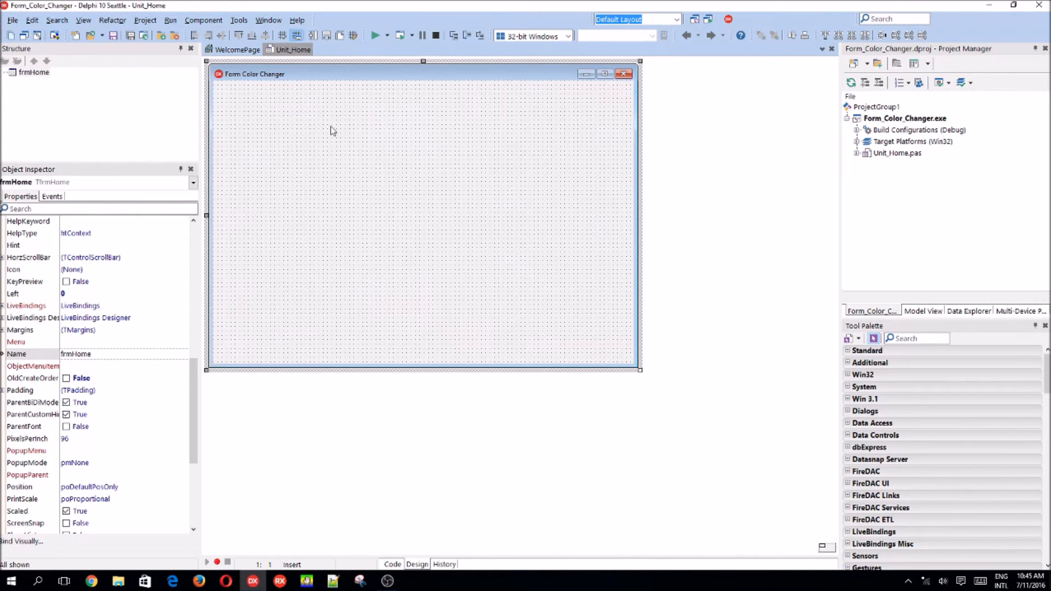
Place a TButton at the form's top-left, enlarge it and set its font size to 20
click(912, 337)
text(but)
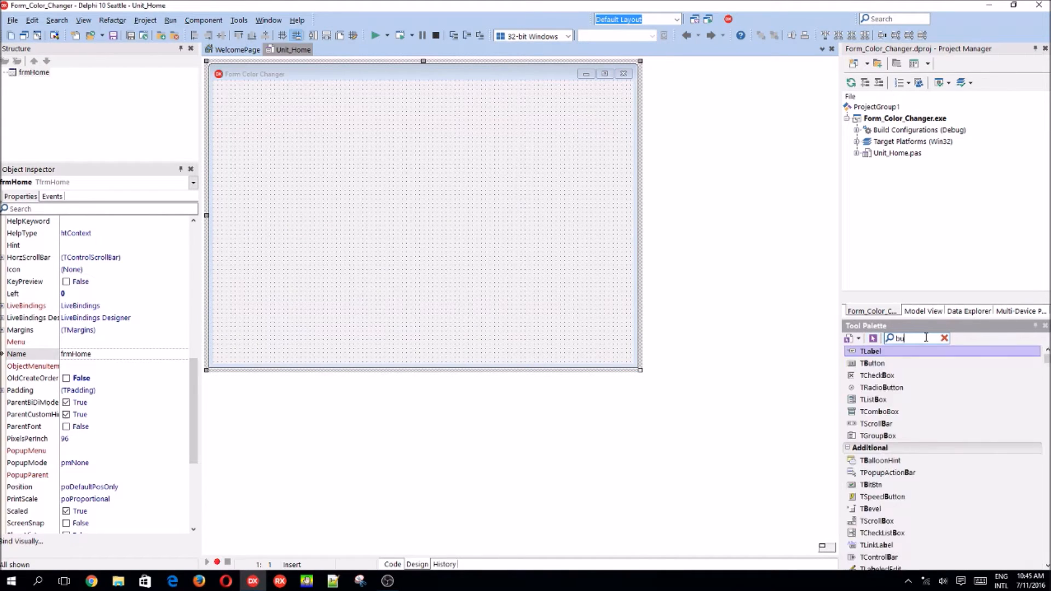
double_click(872, 367)
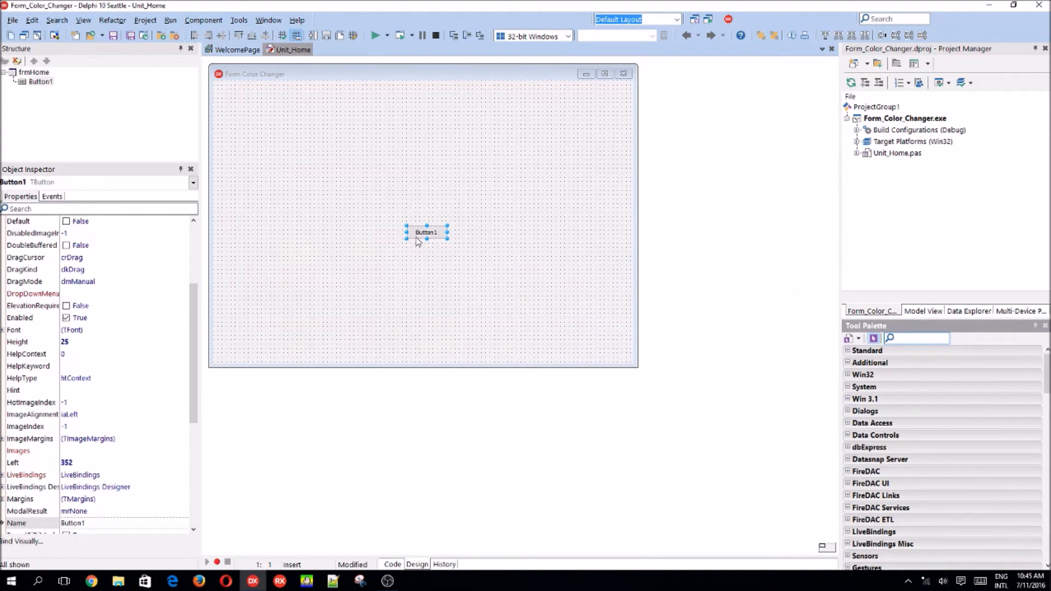
mouse_move(425, 232)
mouse_down()
mouse_move(236, 91)
mouse_move(345, 154)
mouse_up()
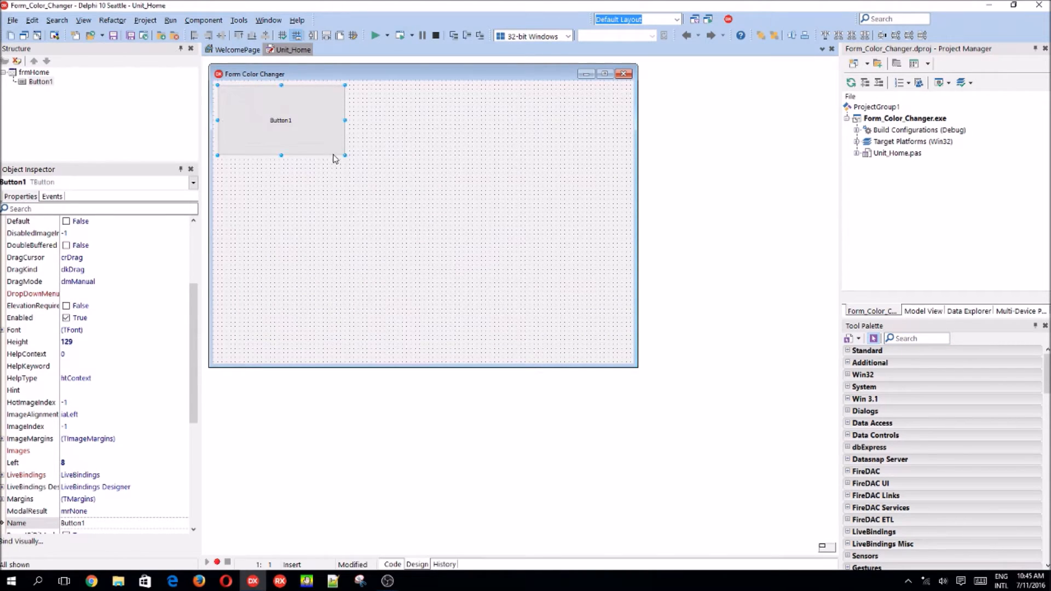
click(3, 330)
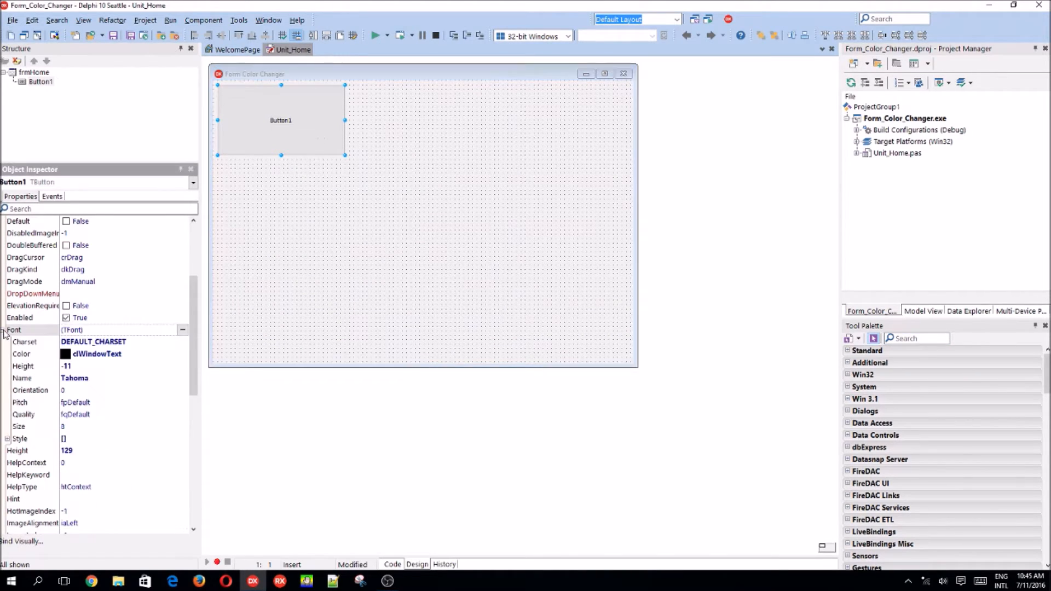
click(80, 427)
text(25)
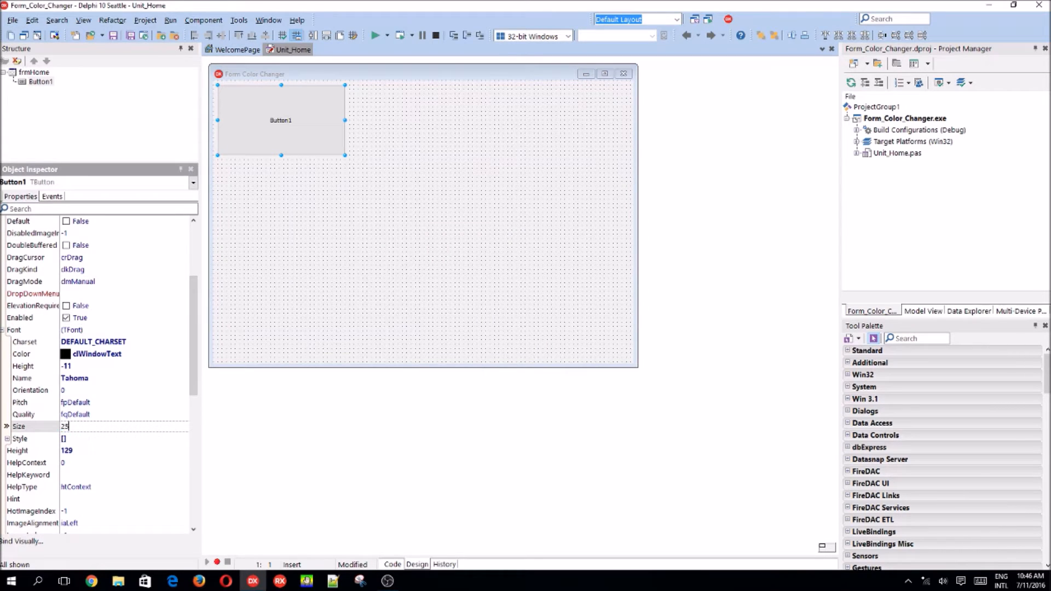
key(Return)
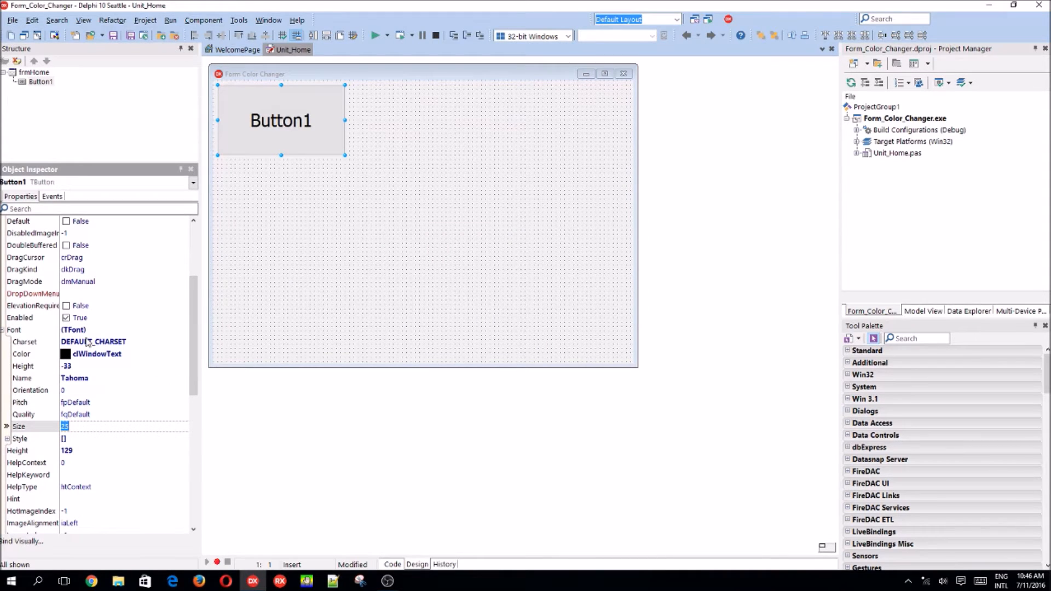
scroll(85, 342, down, 2)
text(20)
key(Return)
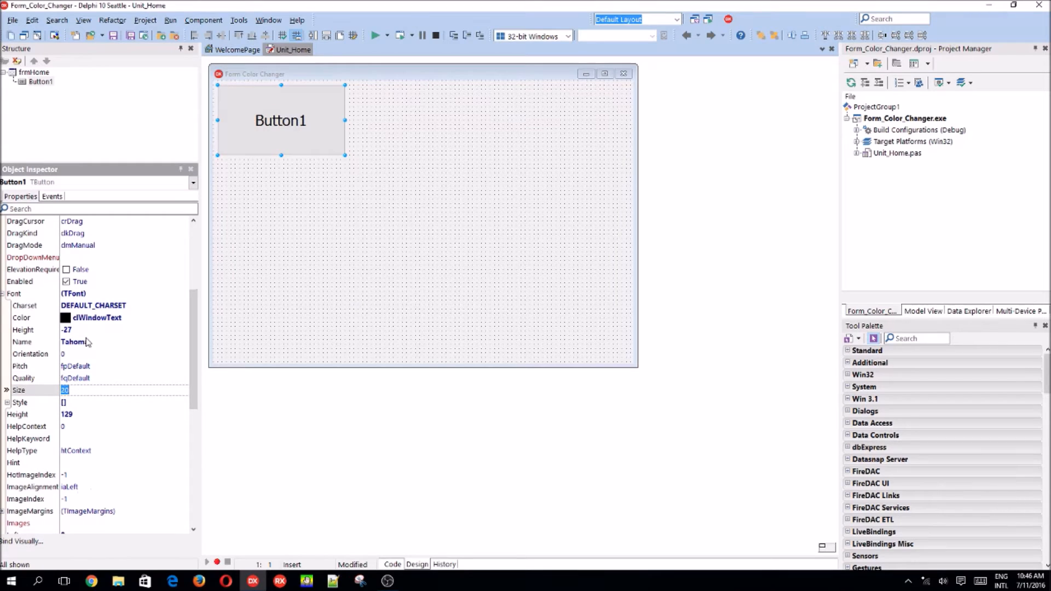
scroll(111, 358, down, 3)
scroll(112, 359, down, 3)
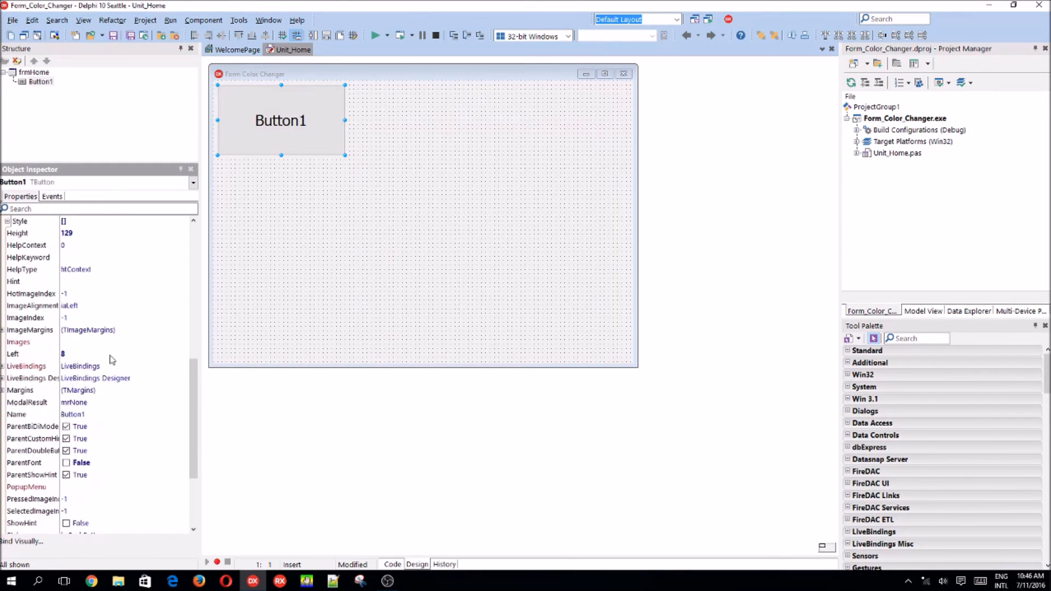
scroll(111, 359, down, 1)
scroll(107, 403, up, 4)
scroll(106, 406, up, 1)
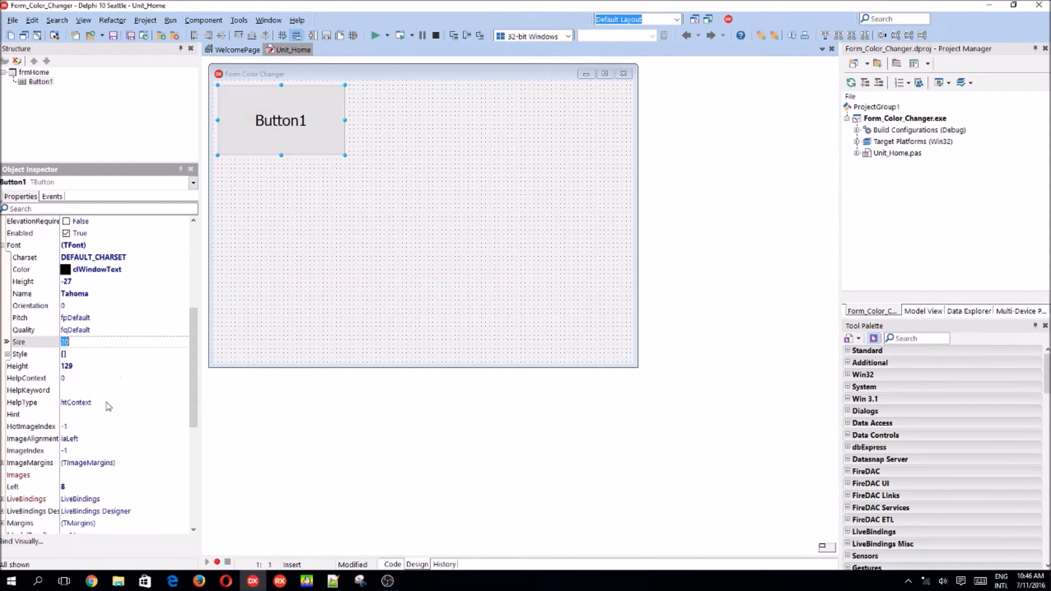
scroll(105, 406, up, 4)
scroll(107, 406, up, 2)
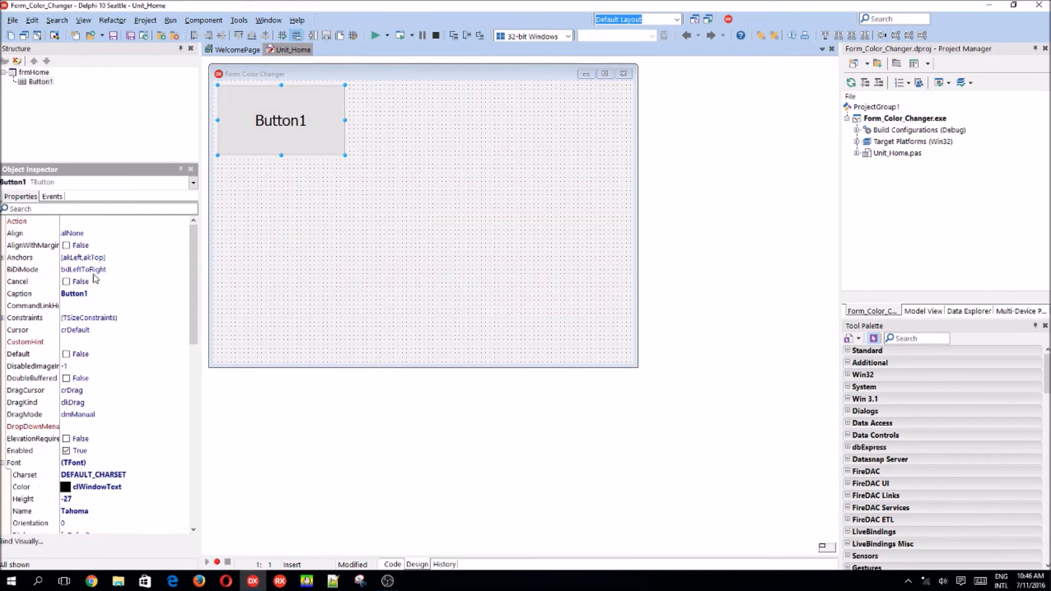
Caption the button Yellow, name it btnYellow, and paste a copy beside it
click(90, 296)
key(BackSpace)
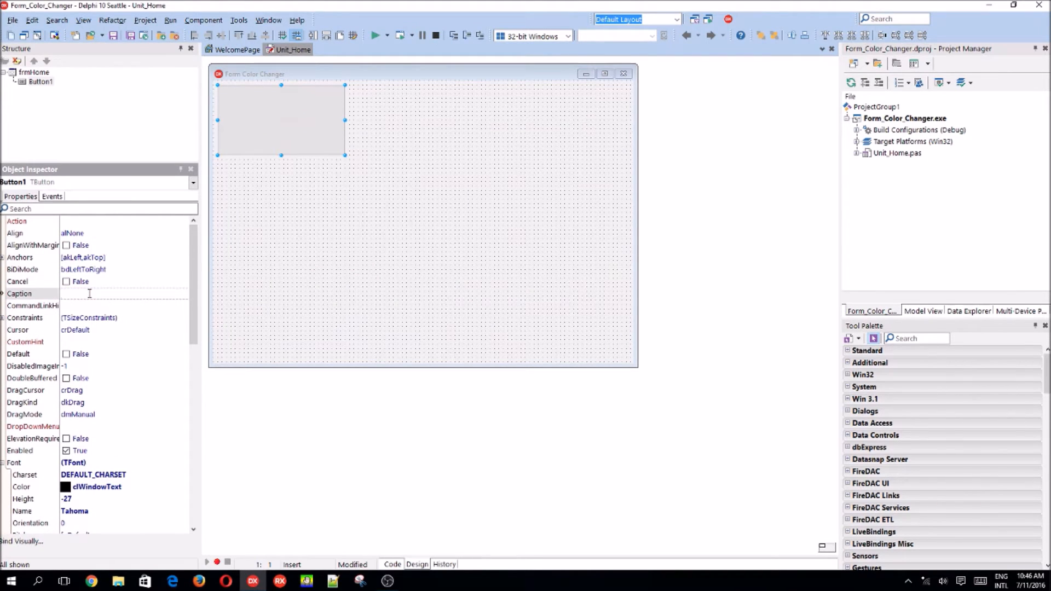
text(Yellow)
scroll(103, 374, down, 6)
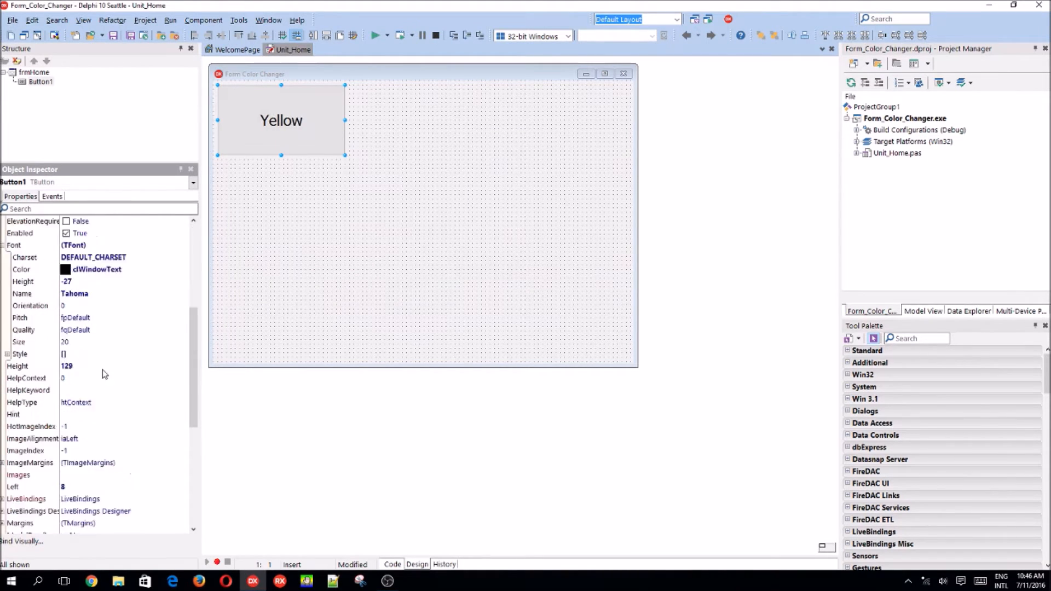
scroll(103, 373, down, 6)
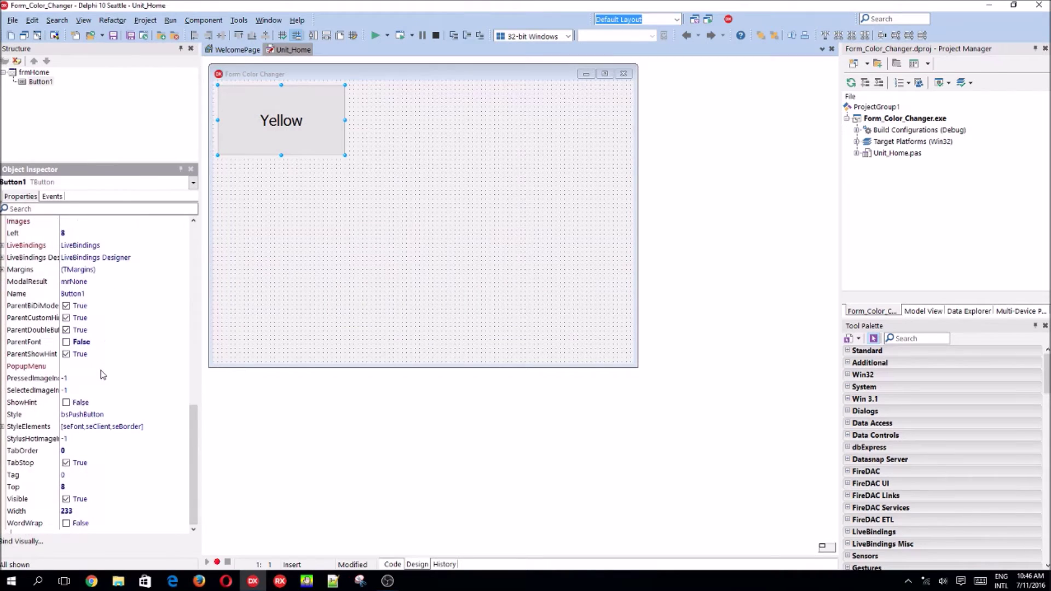
click(74, 294)
text(btn)
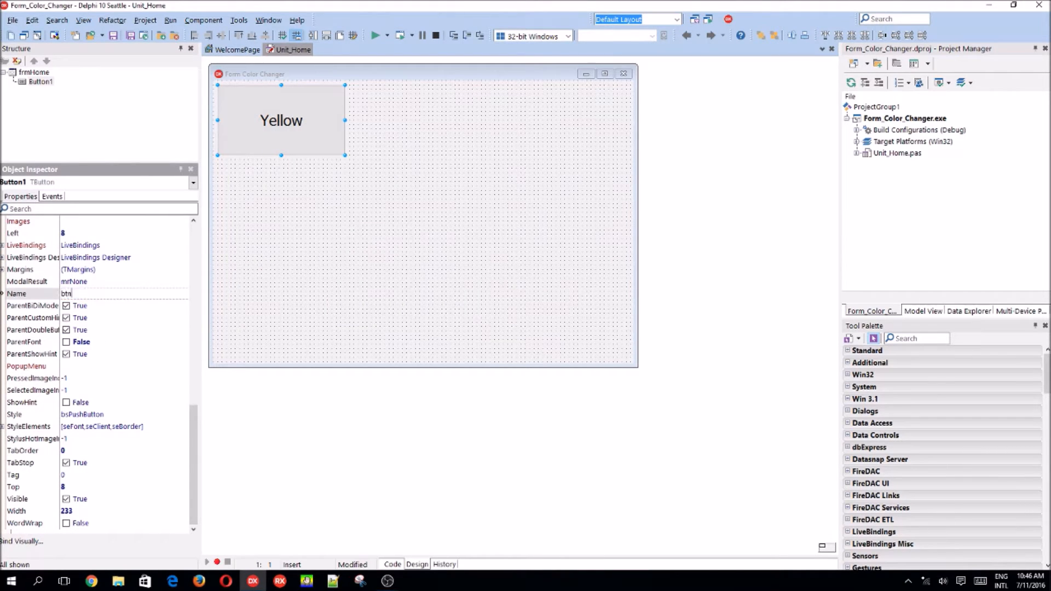
text(Yellow)
key(Return)
click(328, 123)
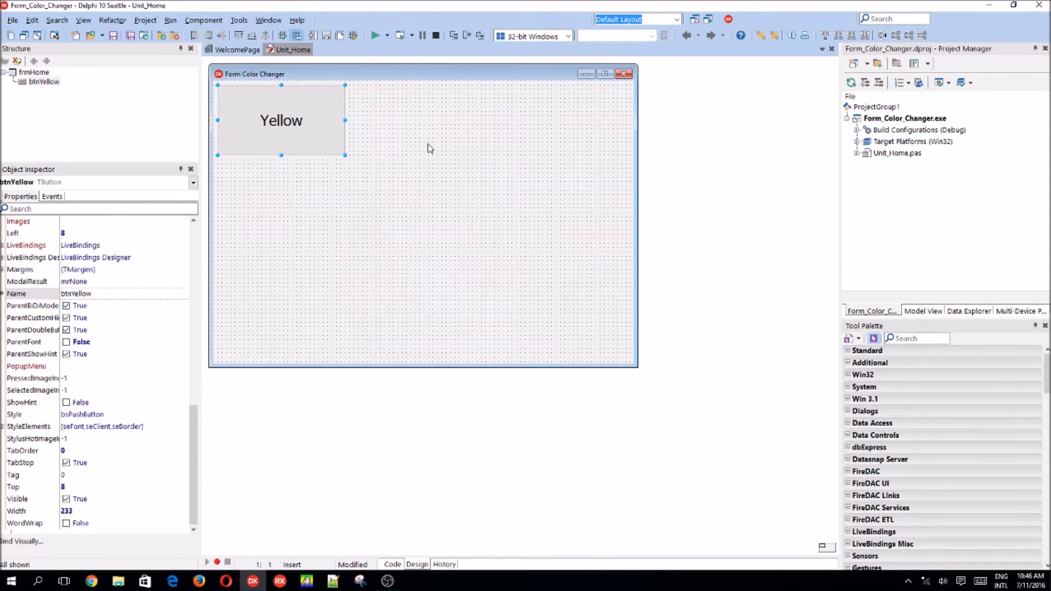
key(ctrl+c)
key(ctrl+v)
drag(410, 129, 429, 133)
Paste buttons into two rows of three and narrow the form to 729 wide
click(481, 244)
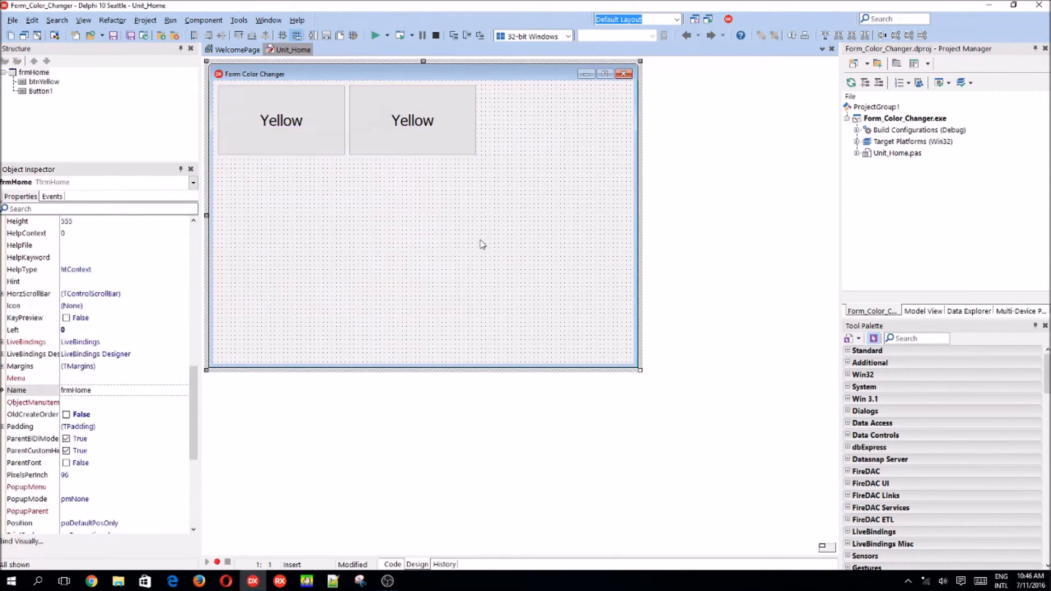
key(ctrl+v)
mouse_move(328, 123)
mouse_down()
mouse_move(619, 121)
mouse_move(584, 119)
mouse_up()
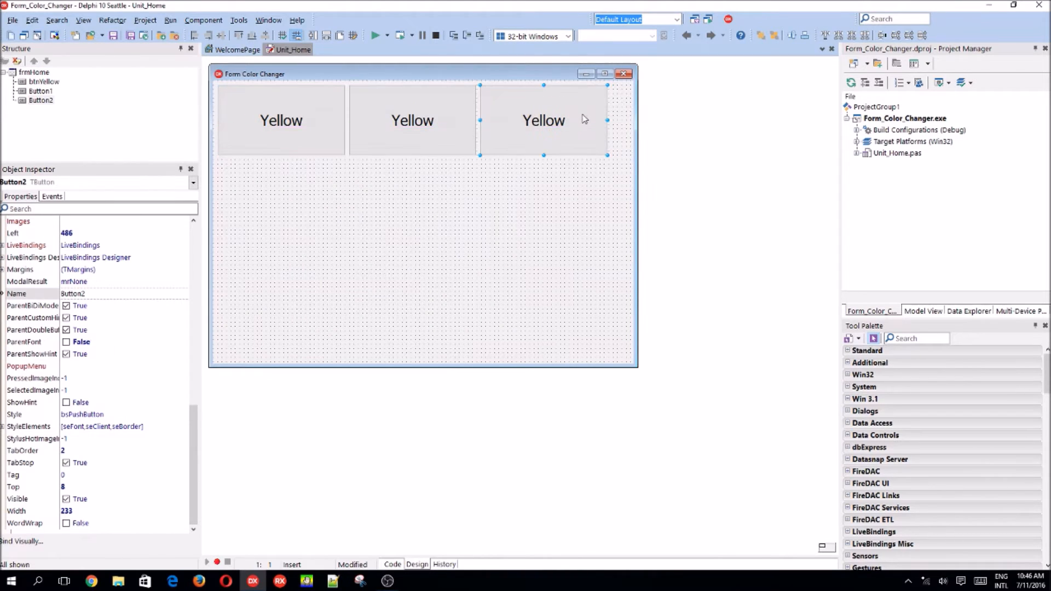
drag(602, 203, 284, 110)
key(ctrl+c)
click(344, 176)
key(ctrl+v)
mouse_move(373, 131)
mouse_down()
mouse_move(362, 194)
mouse_move(372, 202)
mouse_up()
click(617, 246)
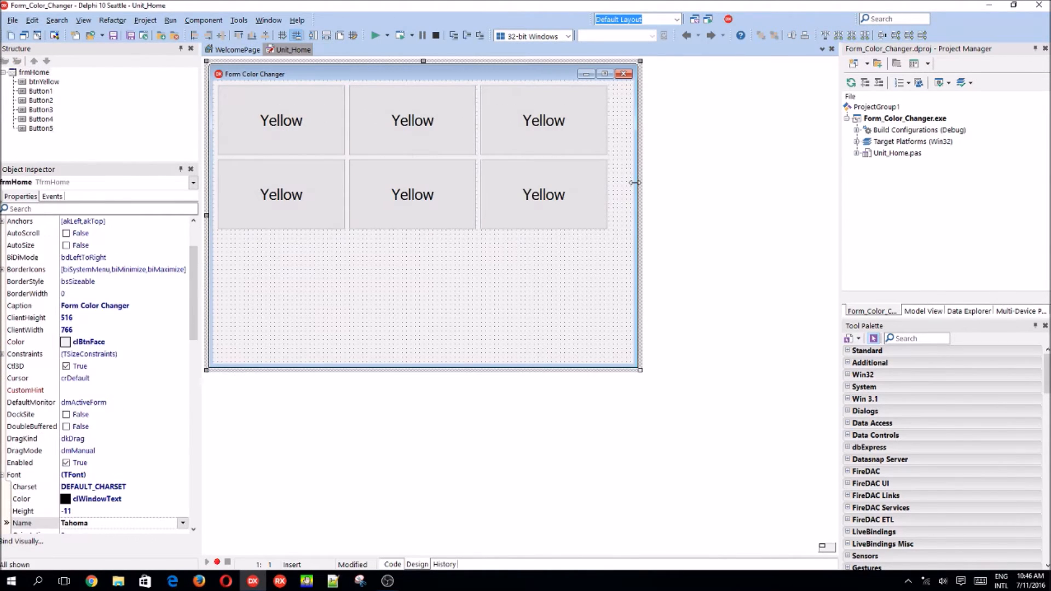
drag(637, 183, 618, 185)
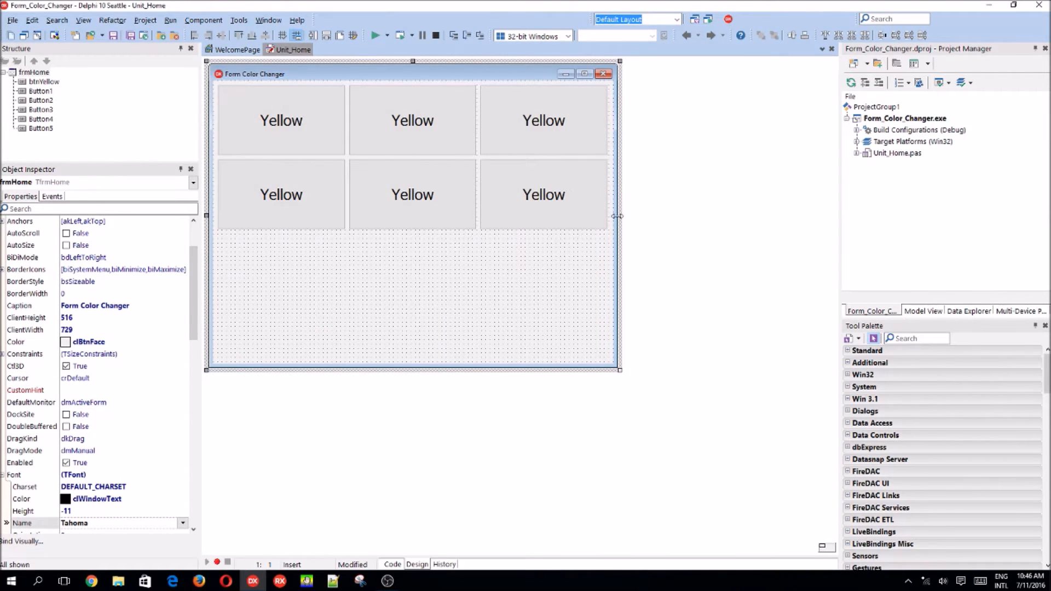
Caption the remaining buttons Green, Blue, Black, White and Red
click(412, 125)
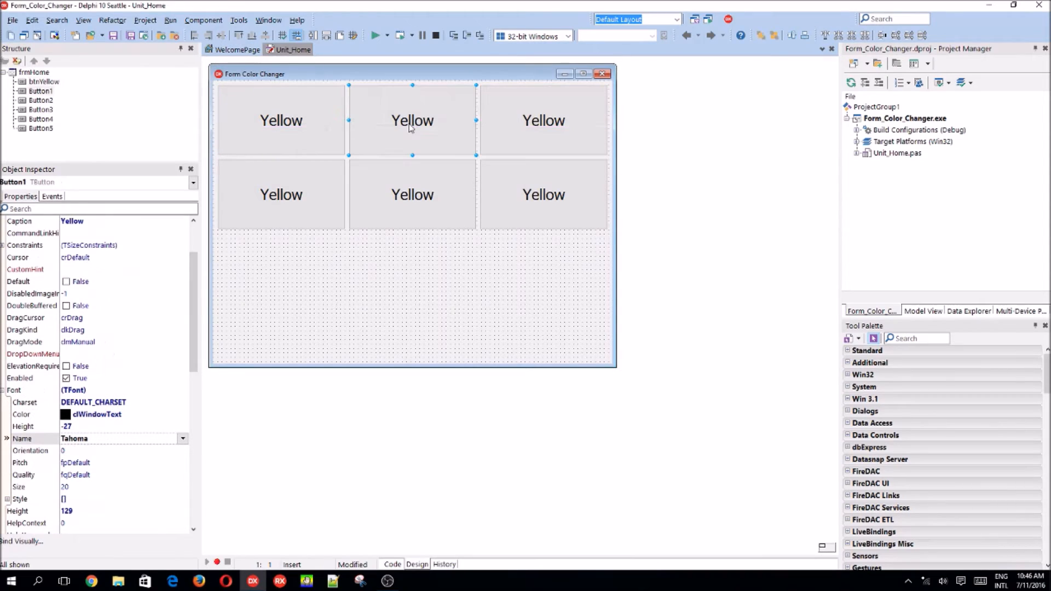
click(83, 222)
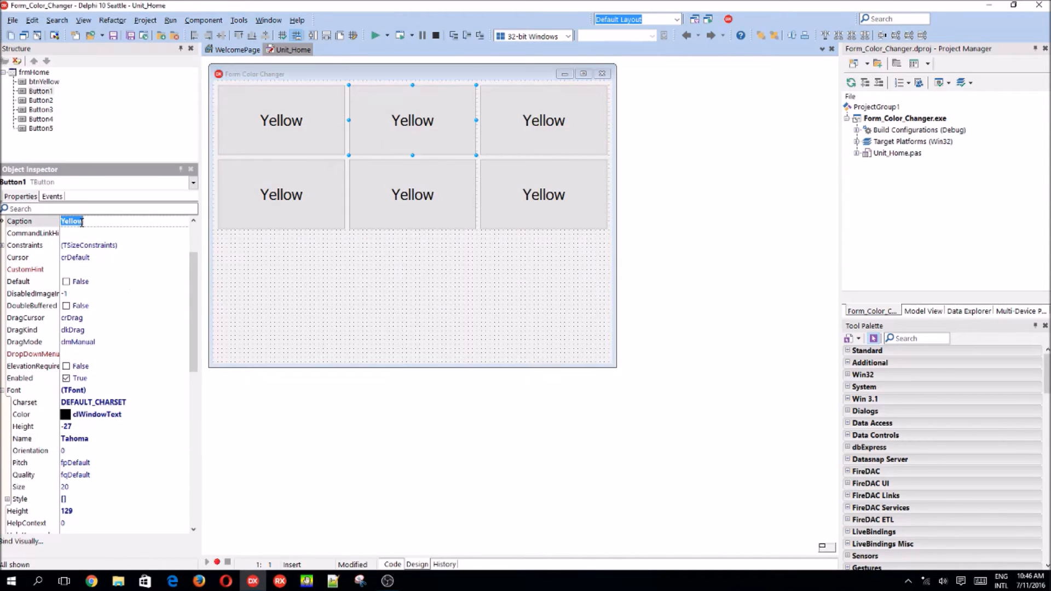
text(Gren)
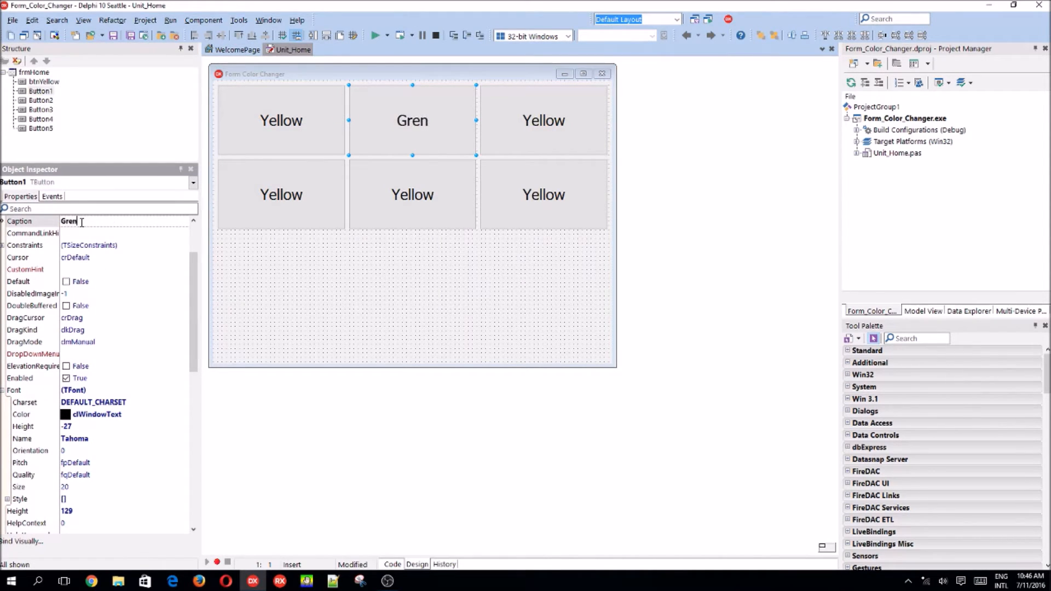
key(BackSpace)
text(en)
click(615, 111)
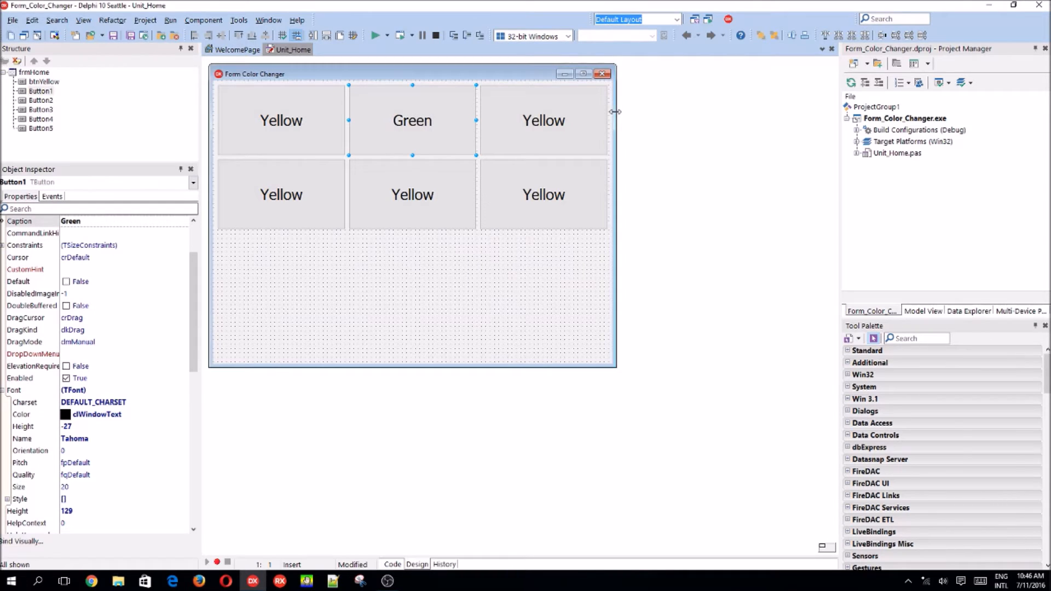
click(578, 124)
key(F11)
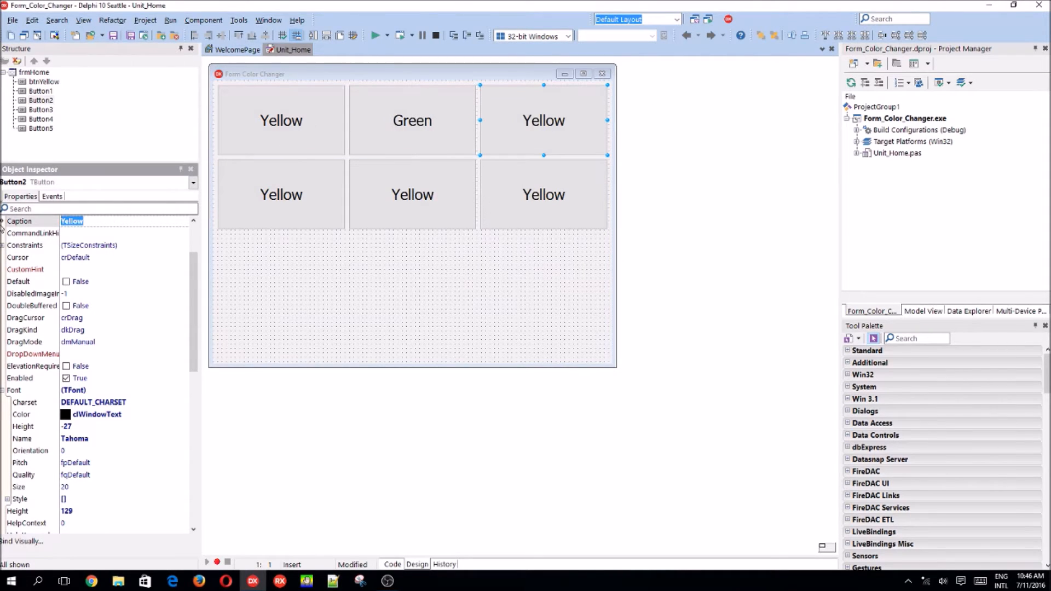
text(Blue)
click(282, 195)
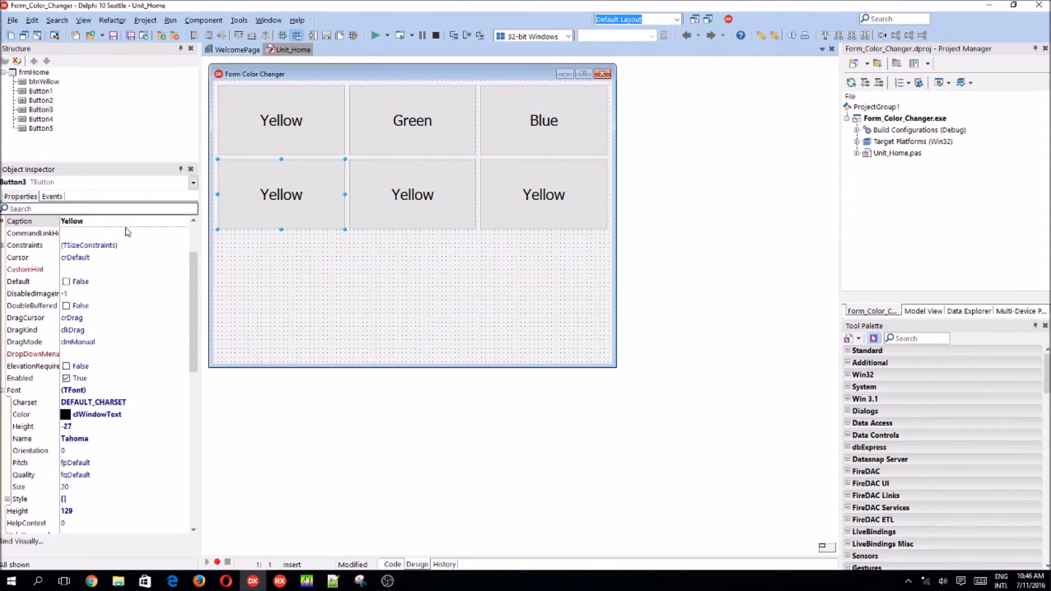
click(125, 221)
text(Black)
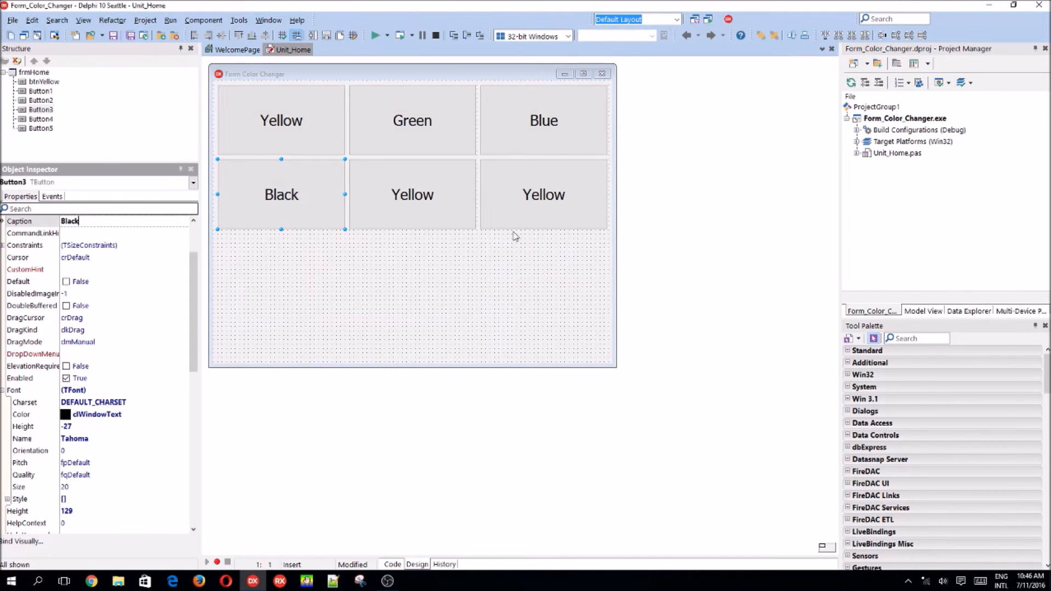
click(413, 195)
click(126, 221)
text(Wh)
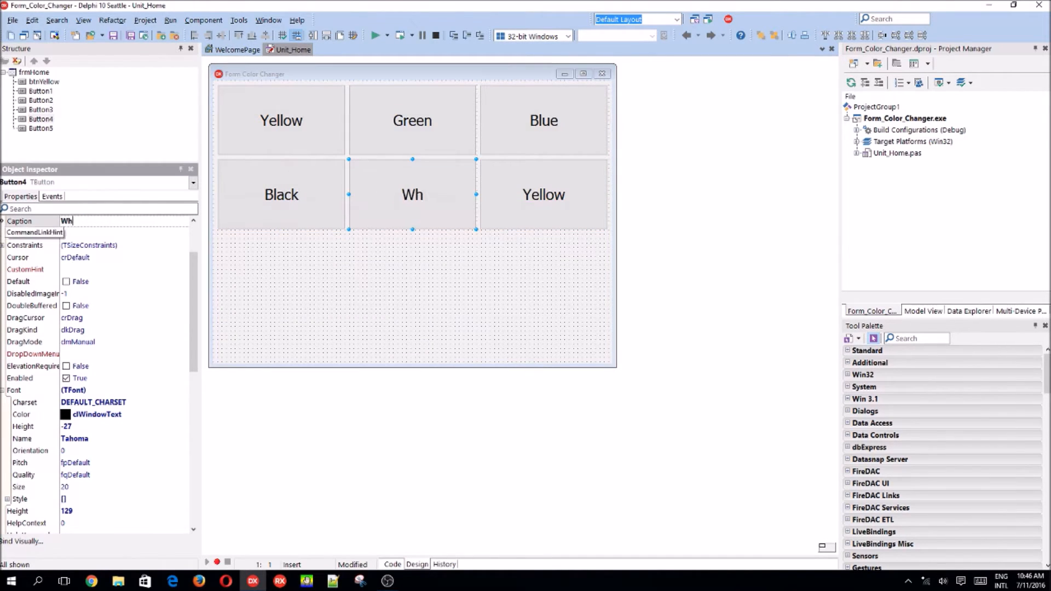
text(ite)
click(544, 194)
click(107, 220)
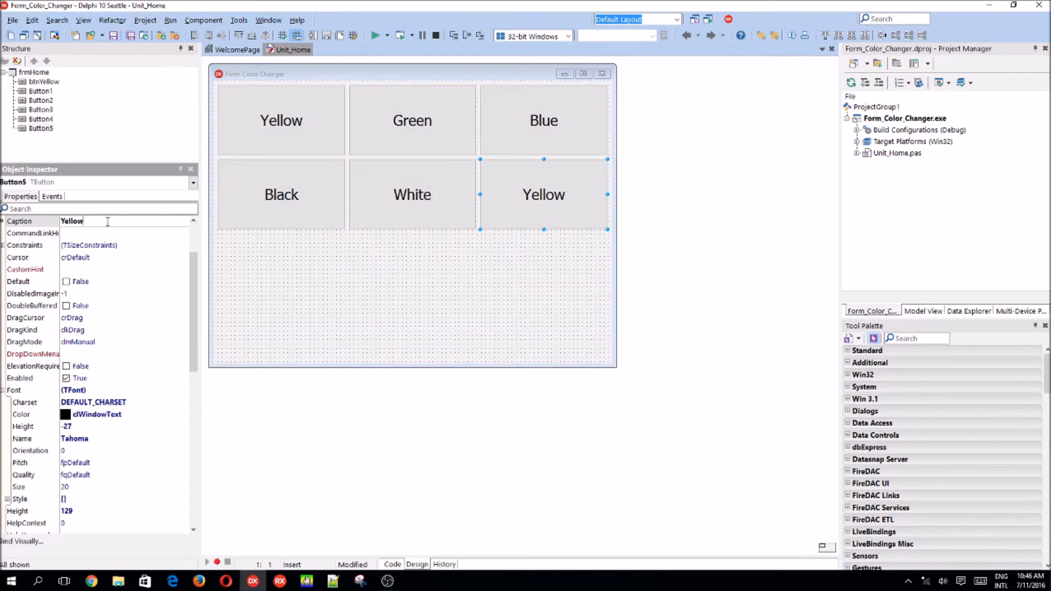
double_click(108, 221)
text(Red)
click(474, 320)
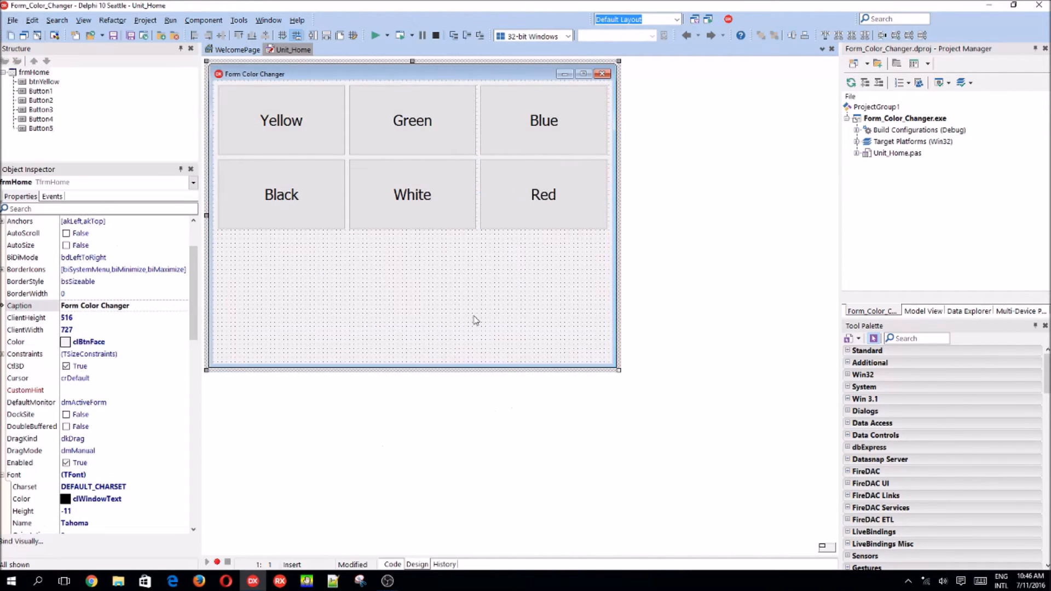
Shorten the form to about 280 high and select frmHome's Color property
drag(517, 368, 506, 237)
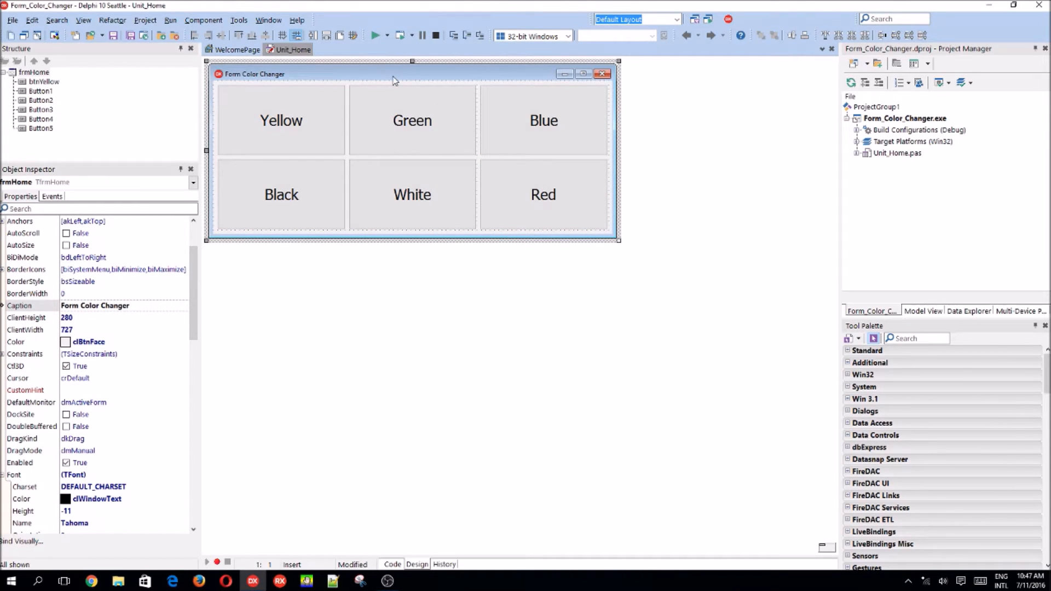
click(35, 72)
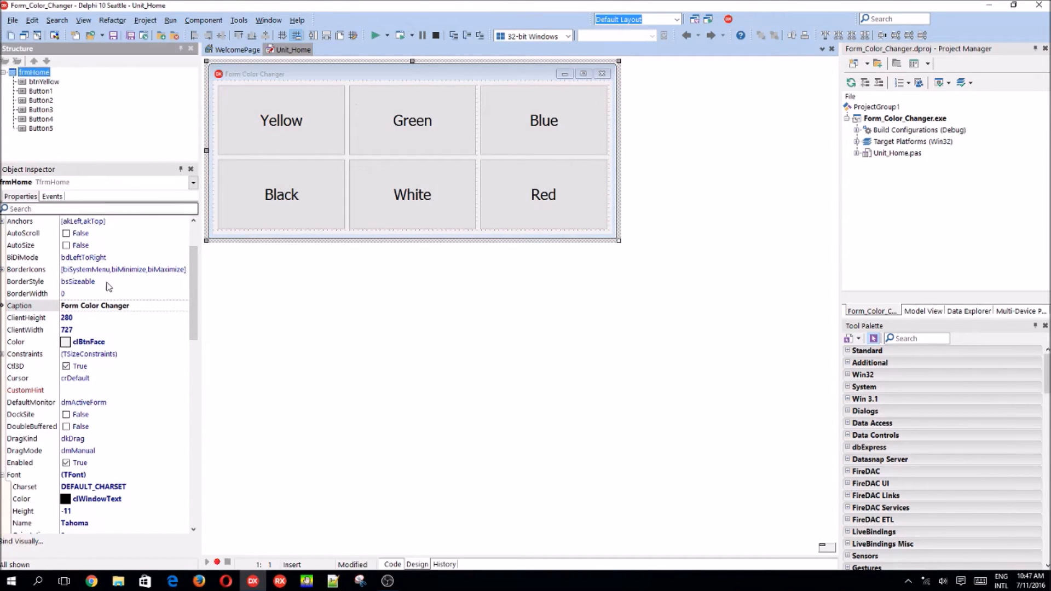
click(90, 341)
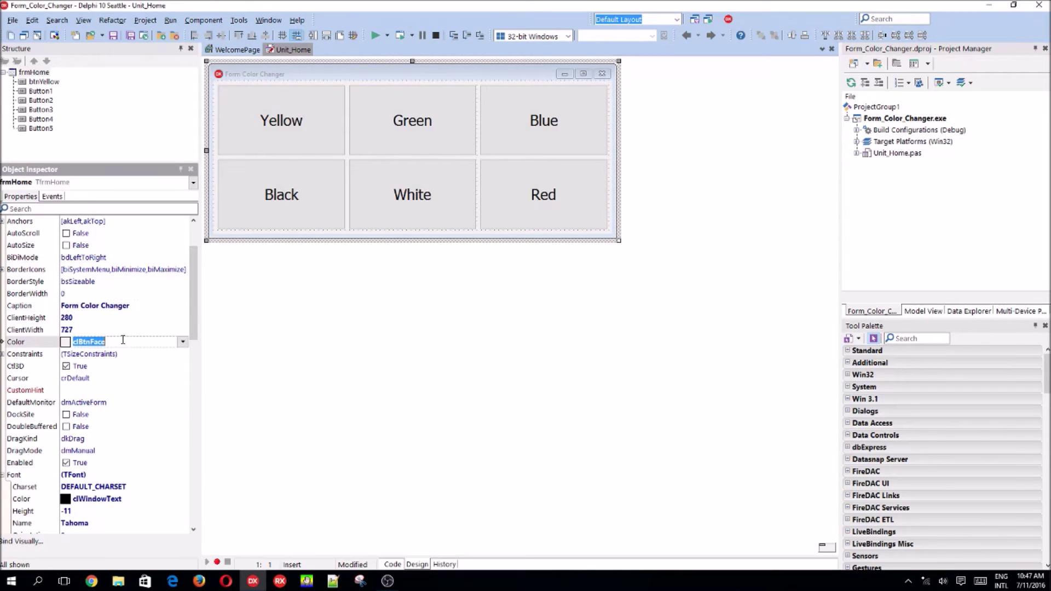
Browse the form's Color drop-down list without choosing a preset
click(181, 342)
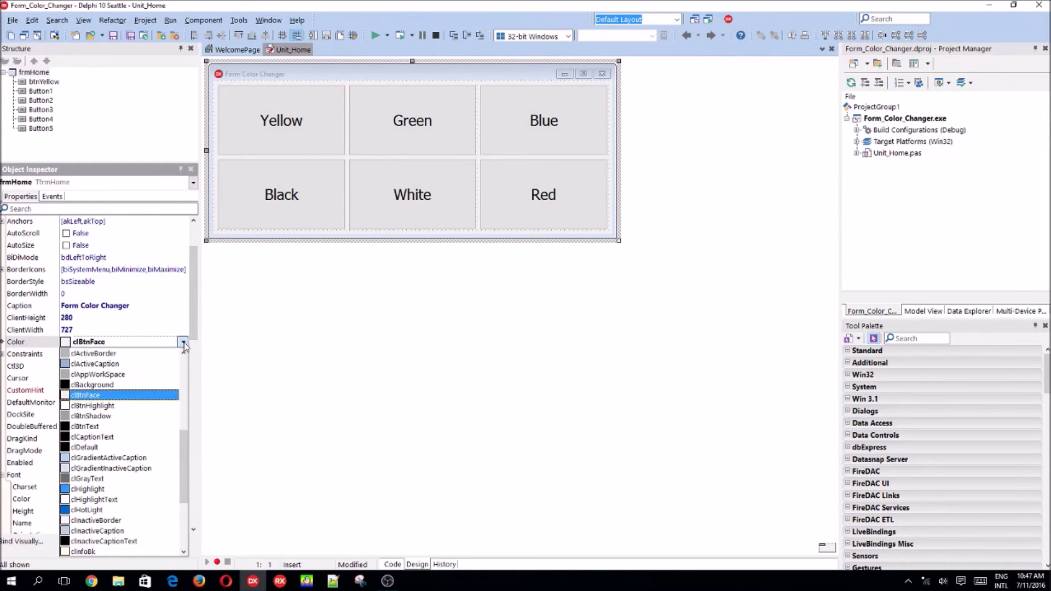
click(191, 485)
scroll(129, 300, up, 5)
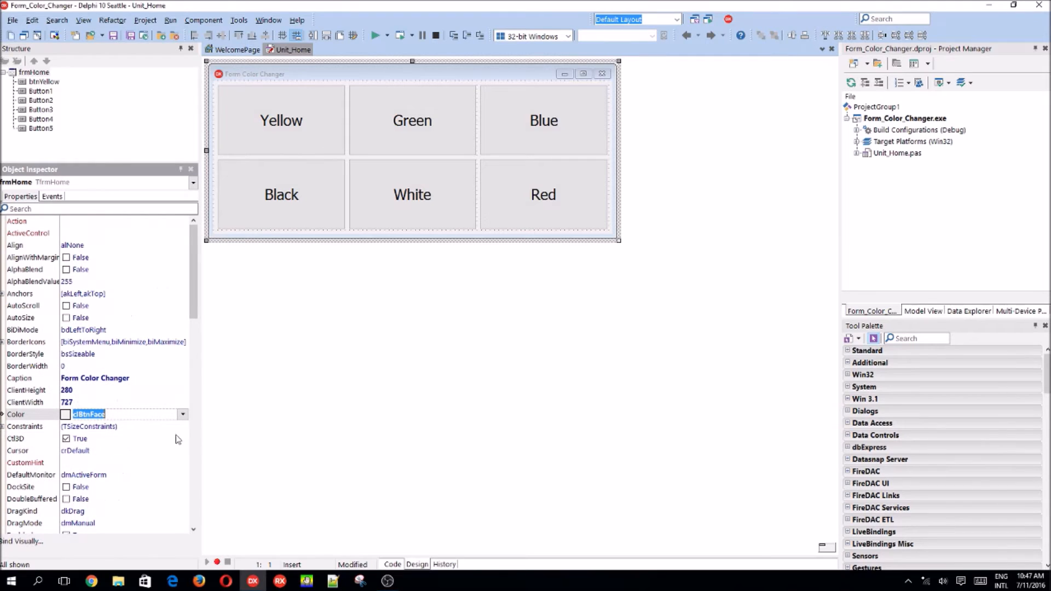
click(183, 414)
mouse_move(185, 247)
mouse_down()
mouse_move(176, 332)
mouse_move(185, 209)
mouse_up()
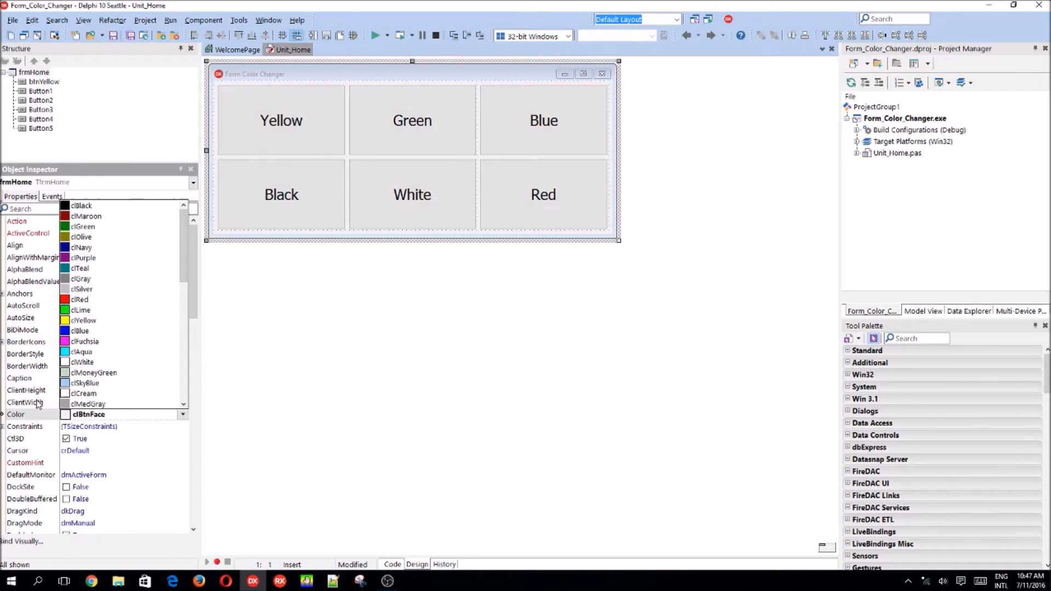
key(Escape)
Define a custom dark green ($00557D2D) in the Color dialog and apply it to the form
double_click(114, 417)
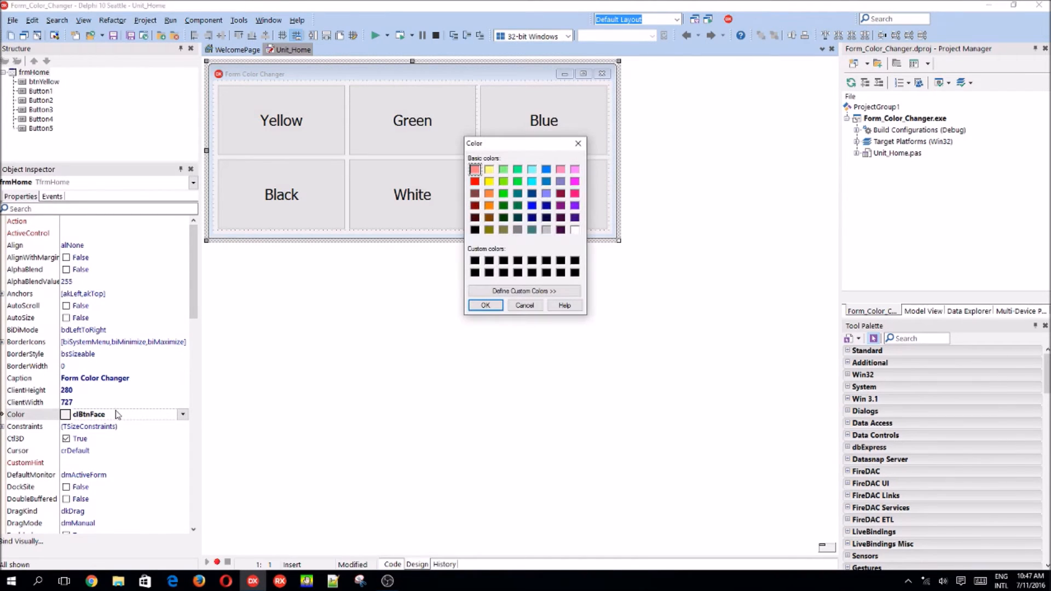
click(524, 291)
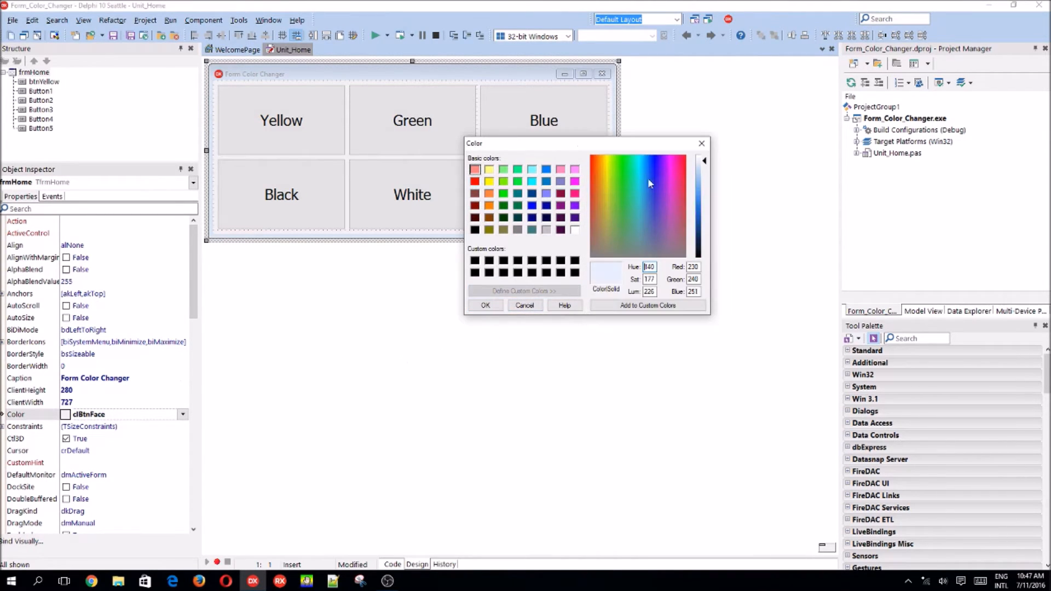
drag(647, 178, 653, 190)
click(698, 221)
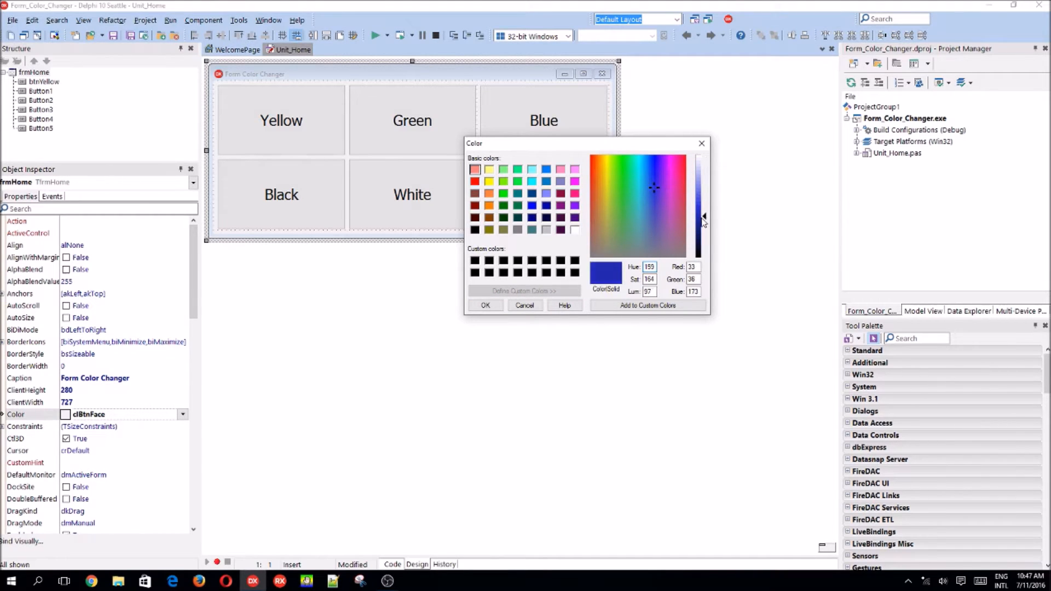
click(652, 186)
click(664, 214)
click(627, 206)
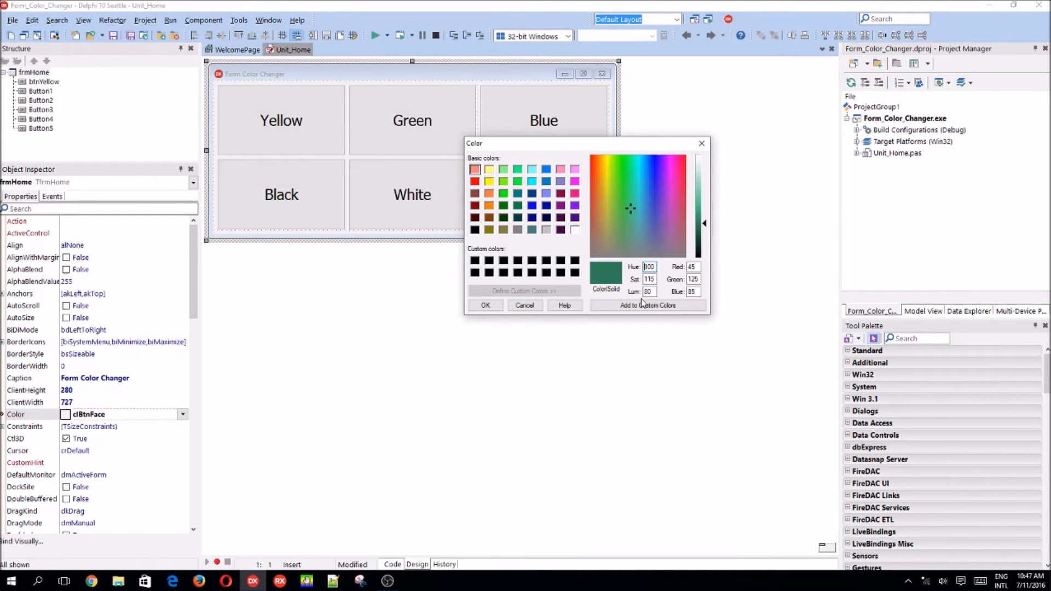
click(647, 304)
click(485, 305)
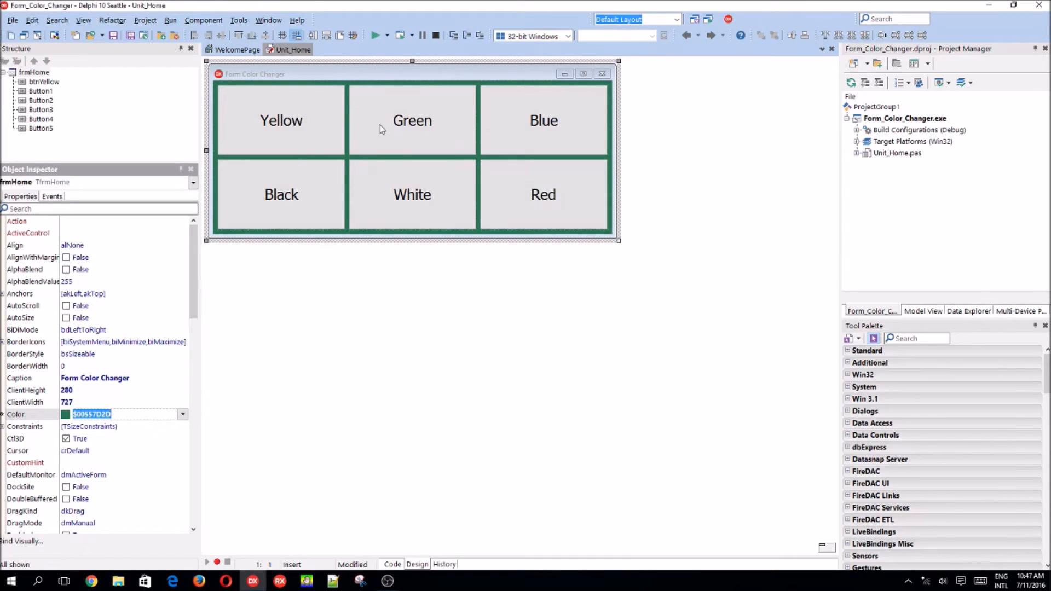
Commit the colour value, return to the designer and select the Yellow button
click(98, 428)
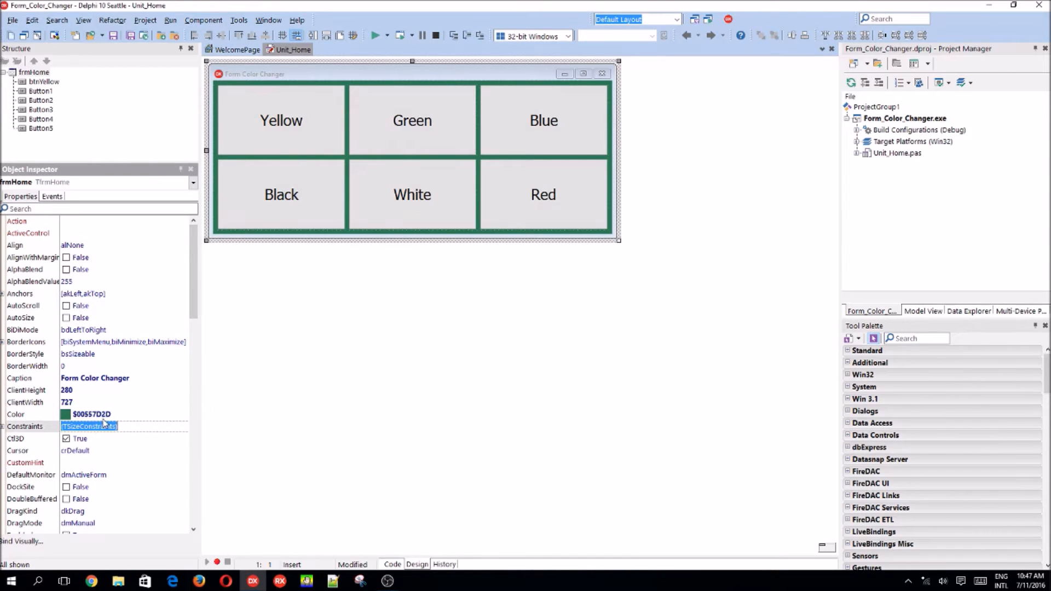
click(92, 414)
click(98, 427)
click(479, 162)
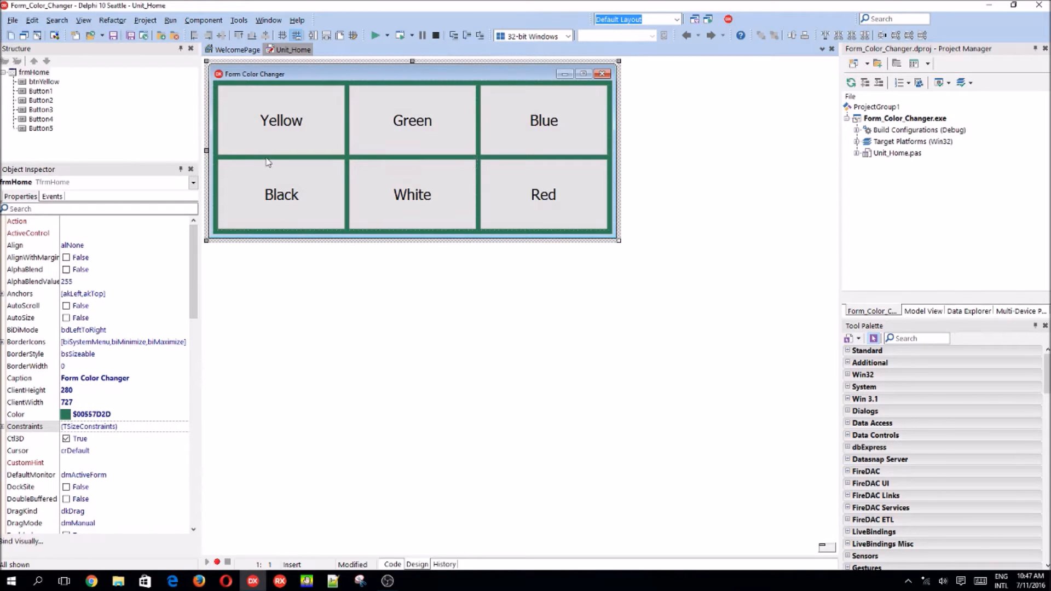
click(275, 130)
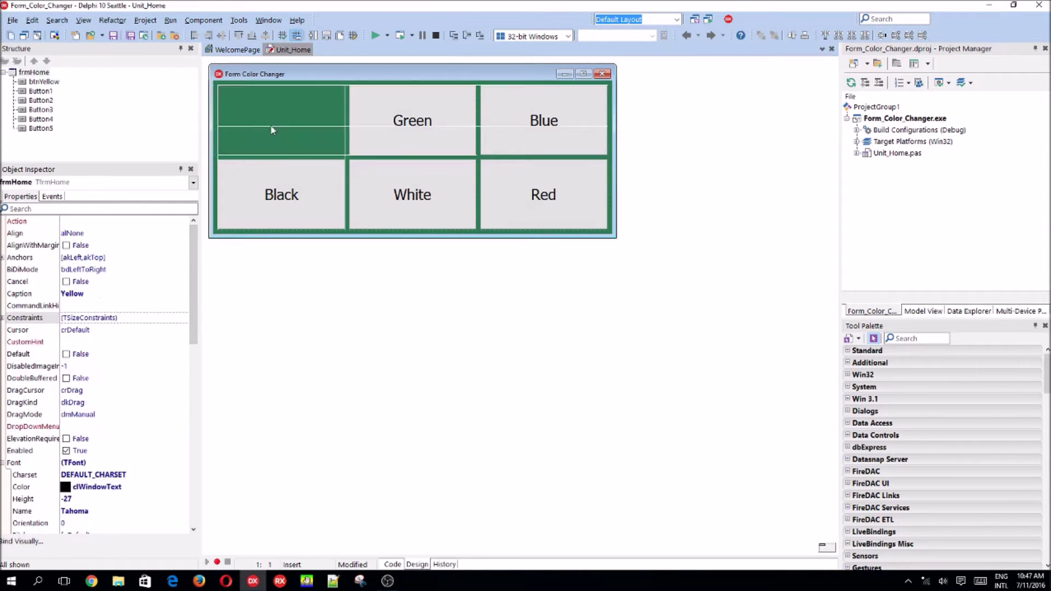
Rename the other buttons btnGreen, btnBlue, btnBlack, btnWhite and btnRed
click(51, 197)
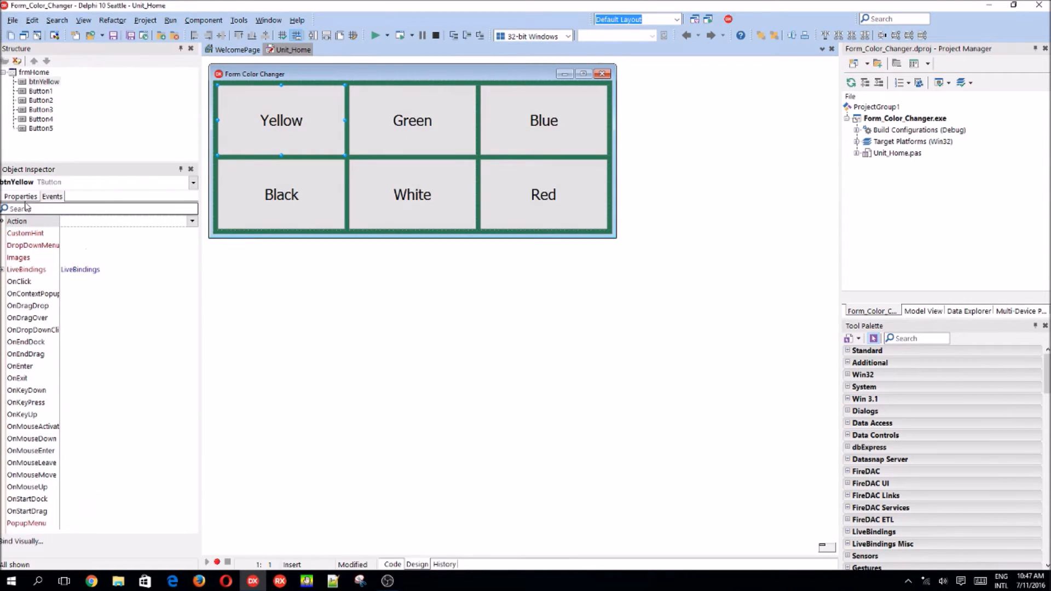
click(20, 197)
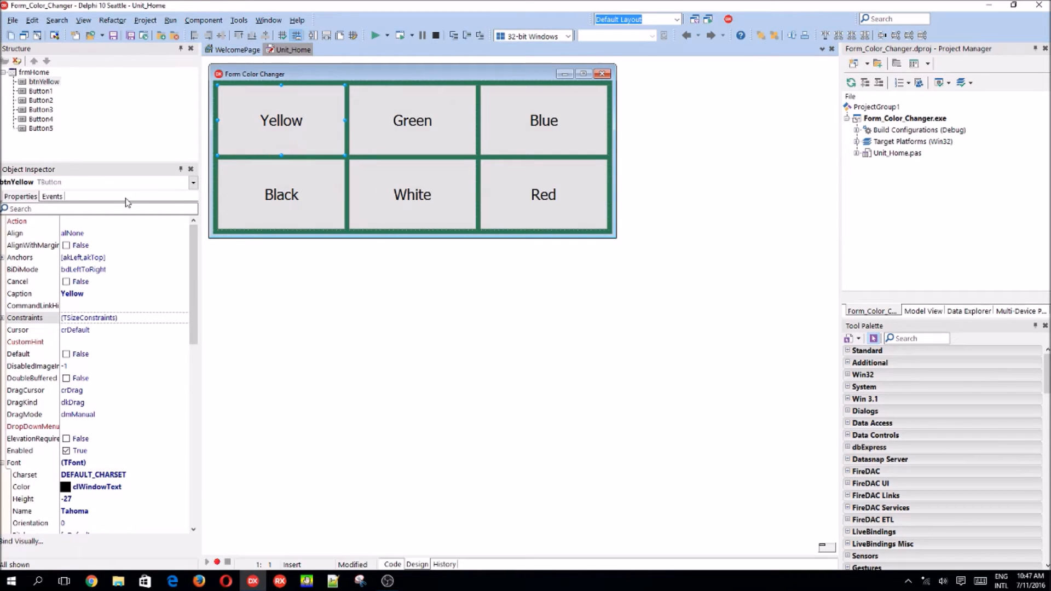
click(378, 133)
scroll(130, 402, down, 3)
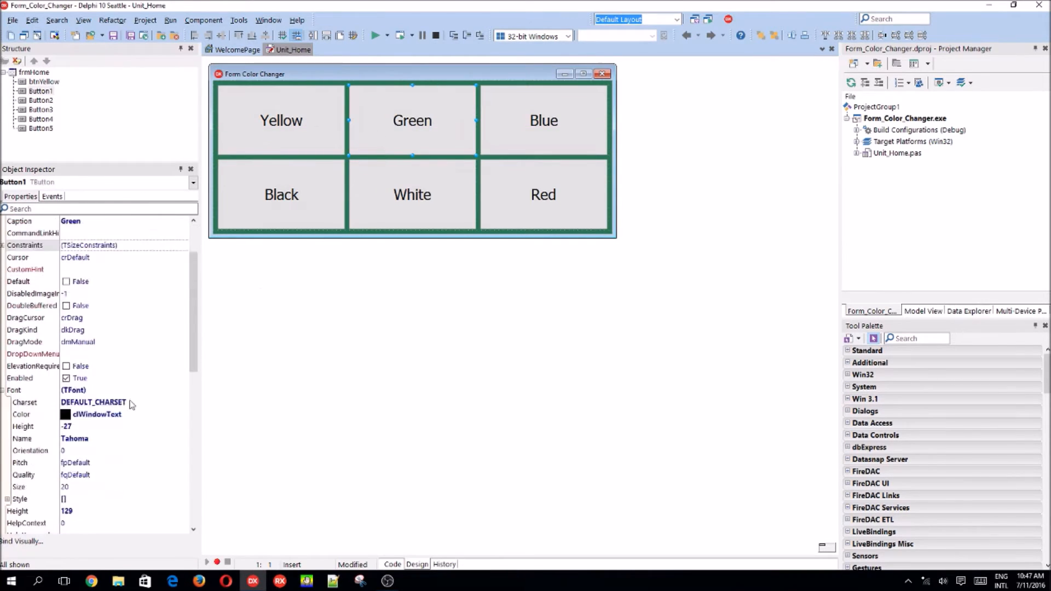
scroll(129, 403, down, 5)
scroll(130, 402, down, 3)
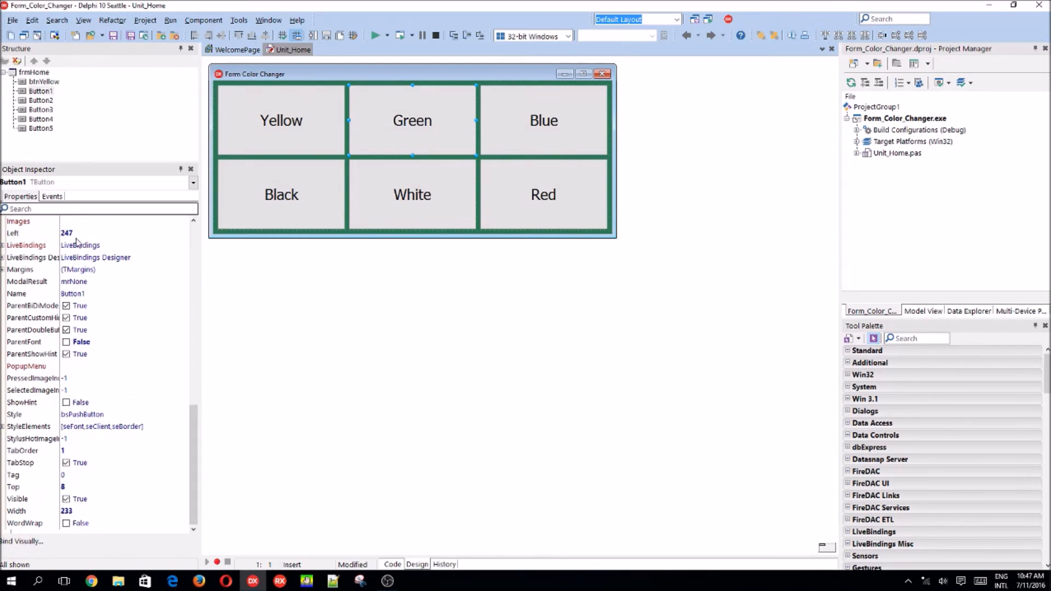
click(123, 292)
text(btnGreen)
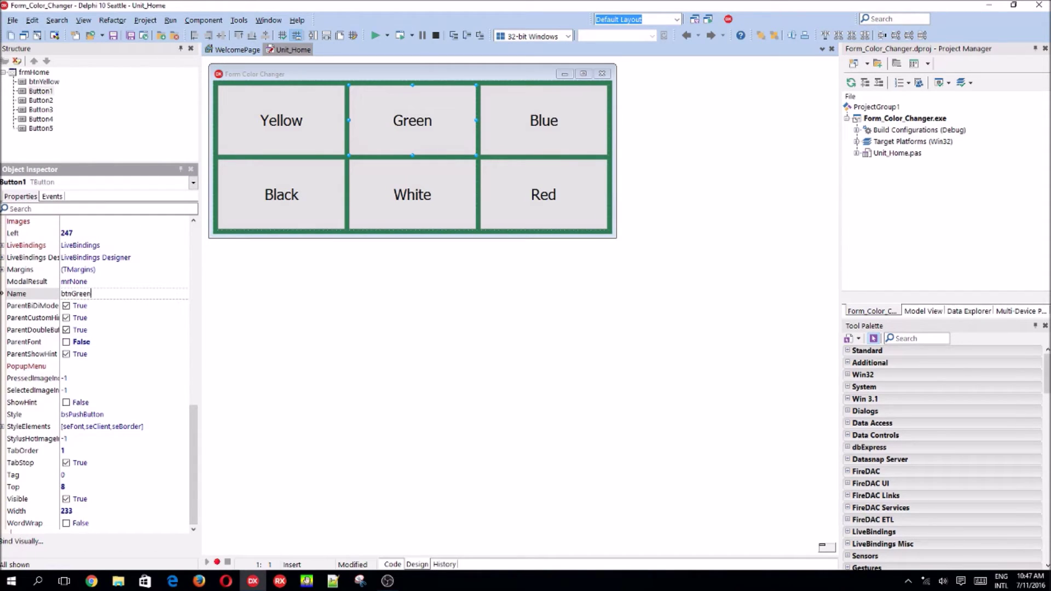
key(Return)
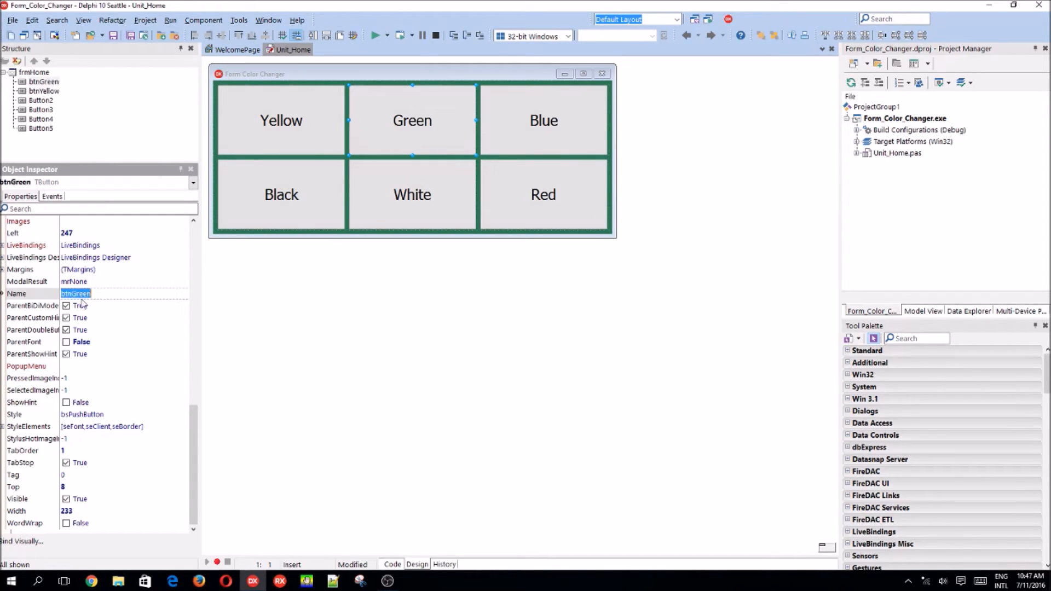
click(591, 123)
text(btn)
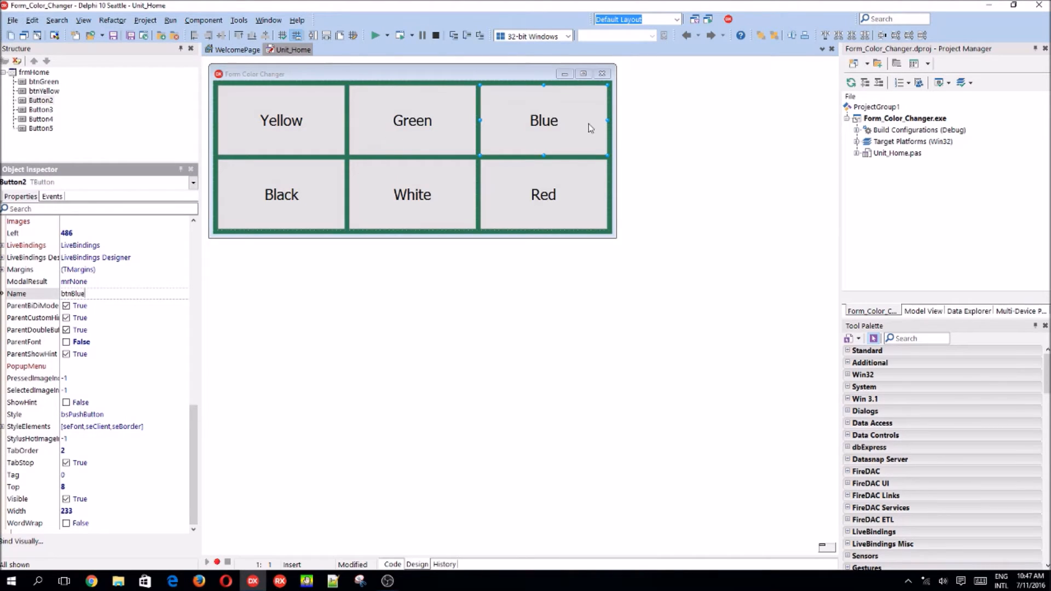
click(281, 190)
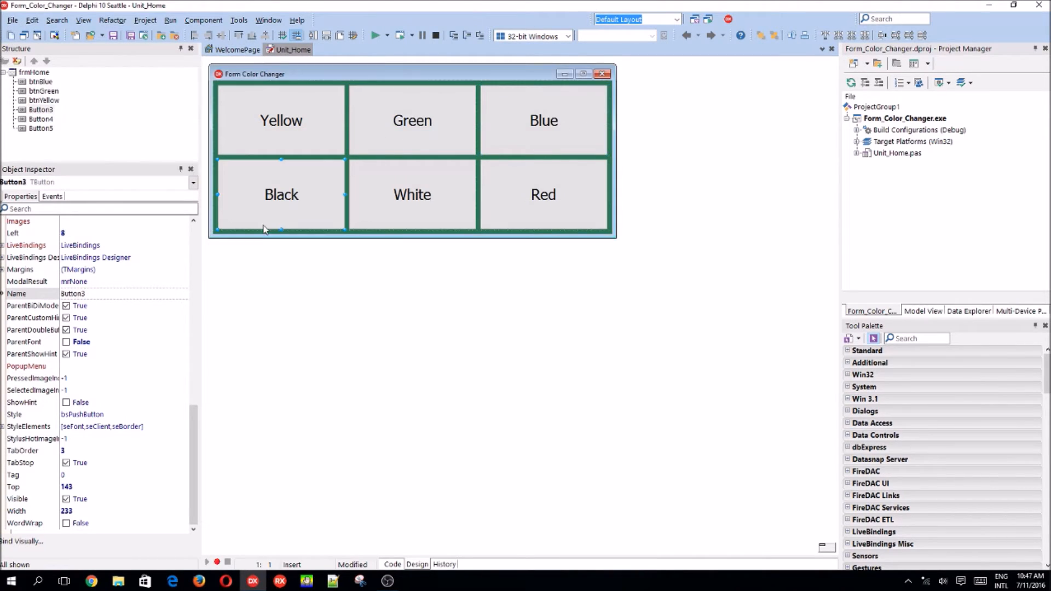
text(btnBlack)
key(Return)
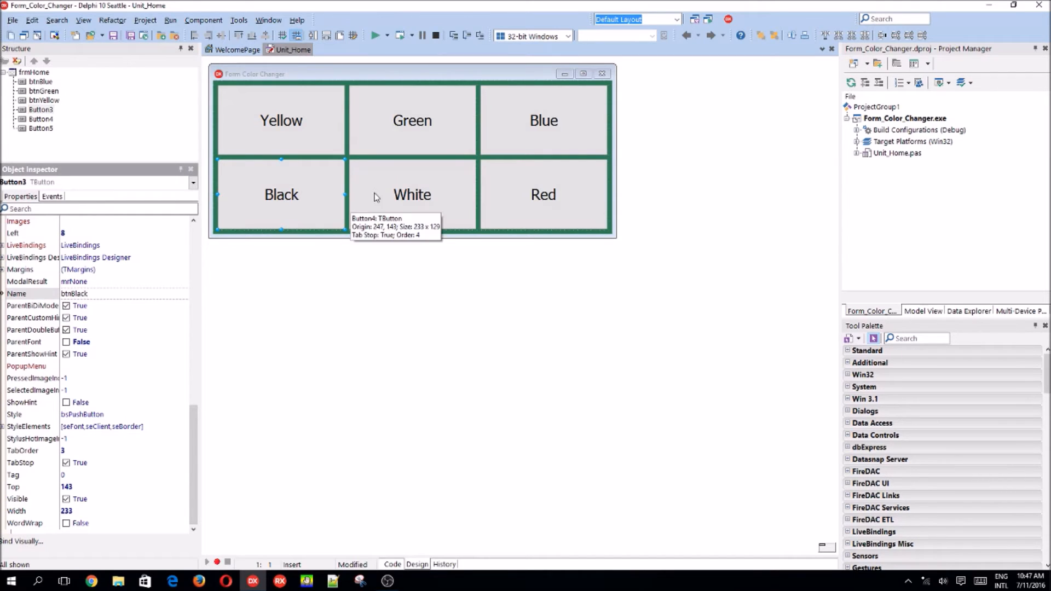
click(410, 195)
text(btnWhite)
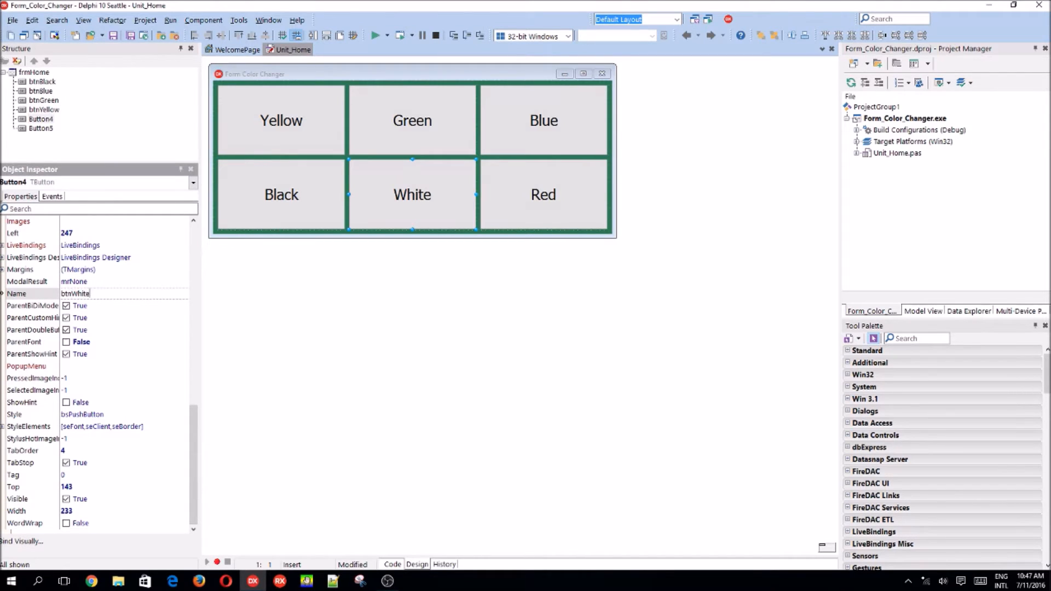
key(Return)
click(544, 201)
text(btnR)
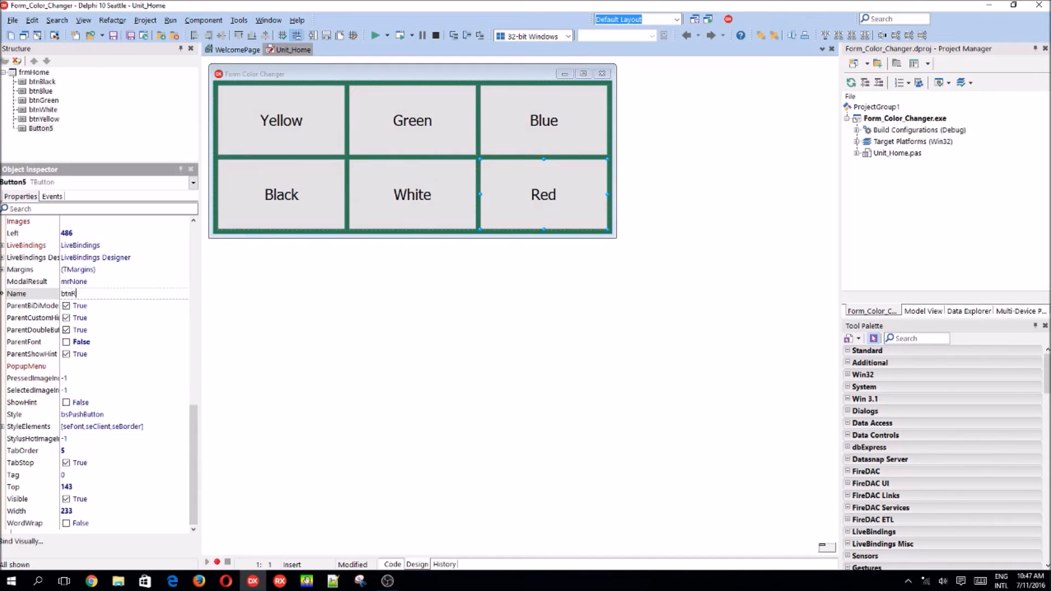
Commit the btnRed name and create the Yellow button's empty OnClick handler
key(Return)
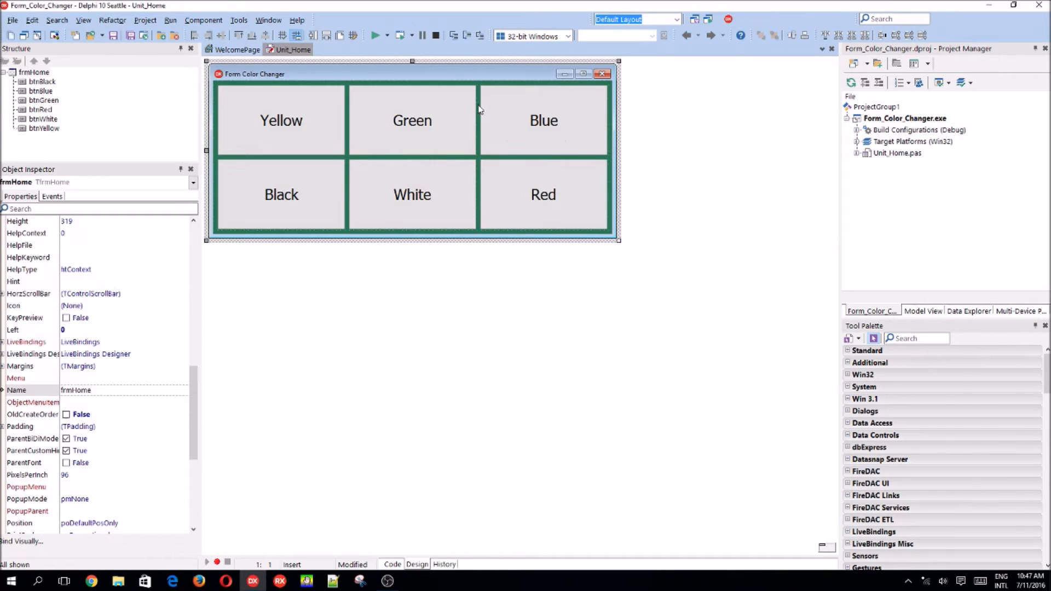
click(316, 132)
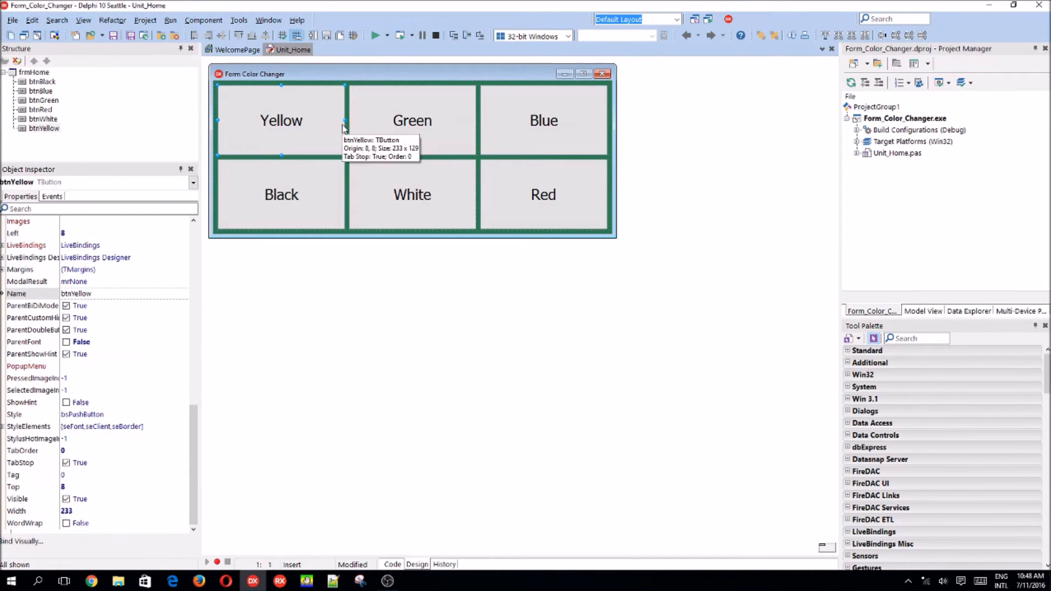
double_click(305, 122)
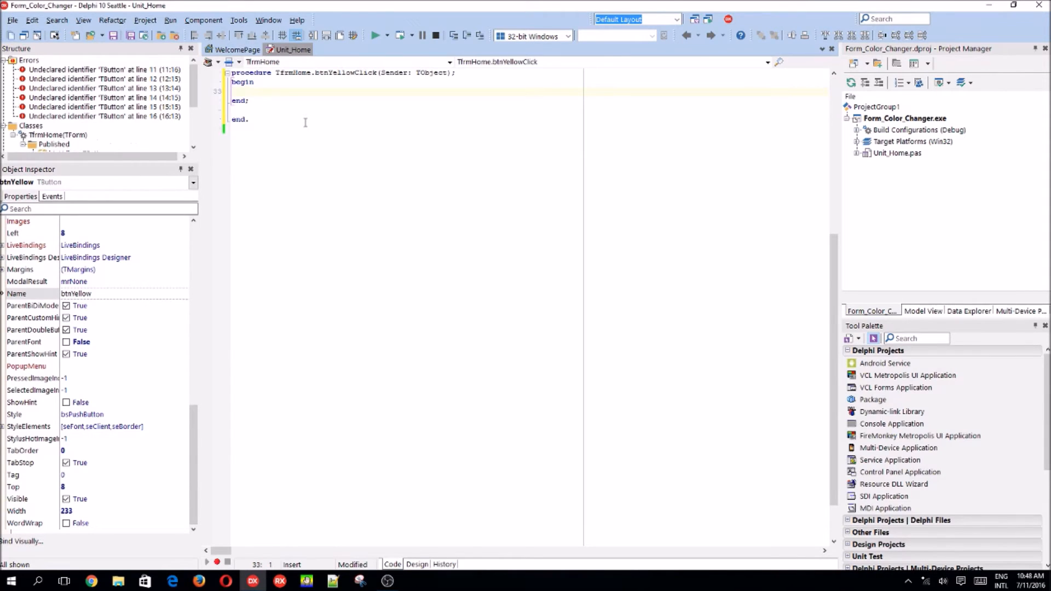
key(F12)
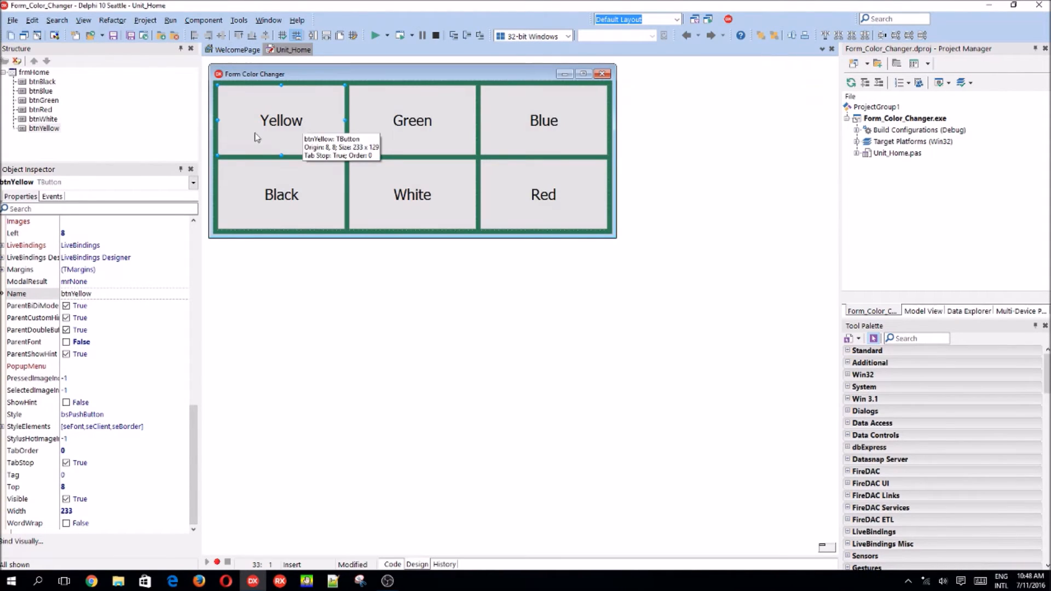
Create the Green button's empty OnClick handler from the Object Inspector events
click(52, 196)
click(33, 280)
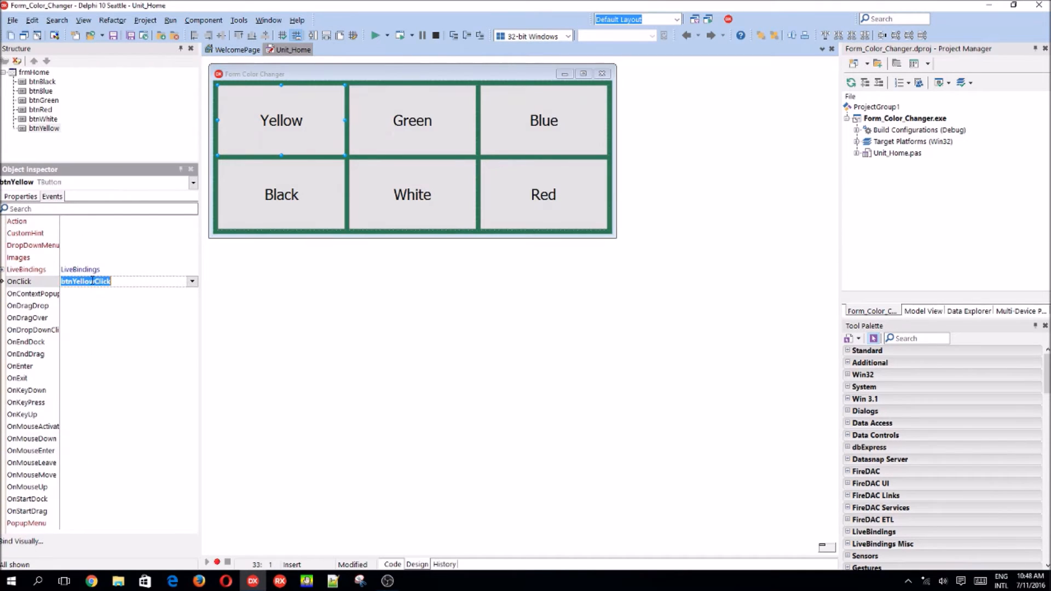
click(399, 123)
click(79, 282)
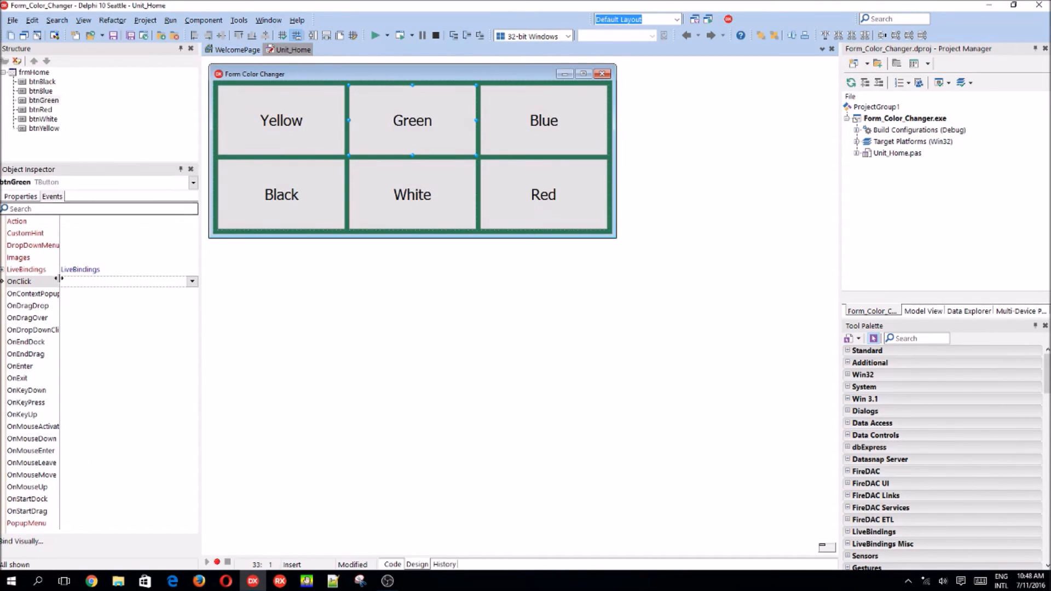
double_click(79, 283)
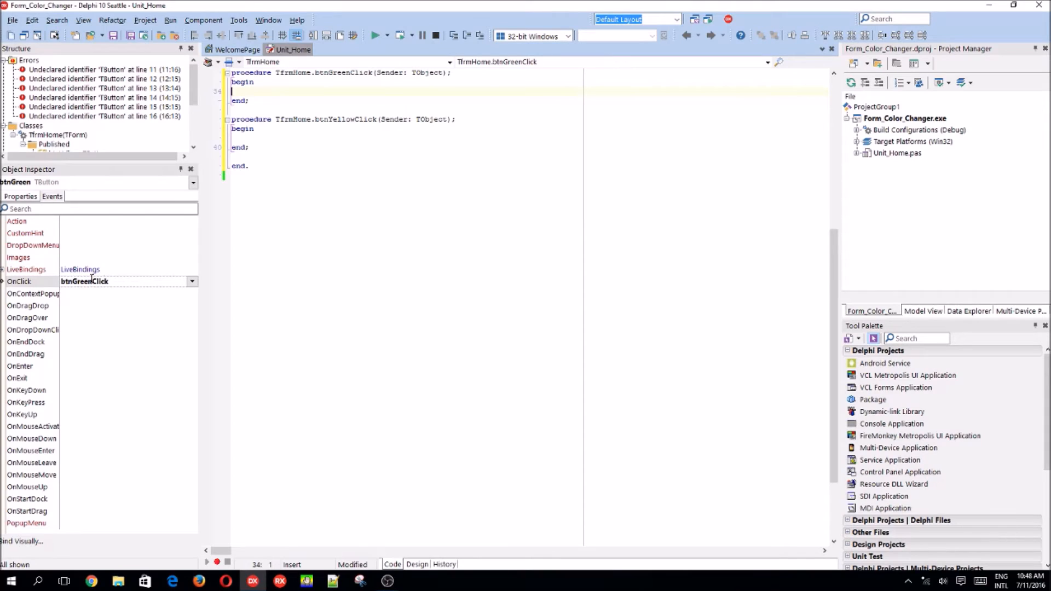
key(F12)
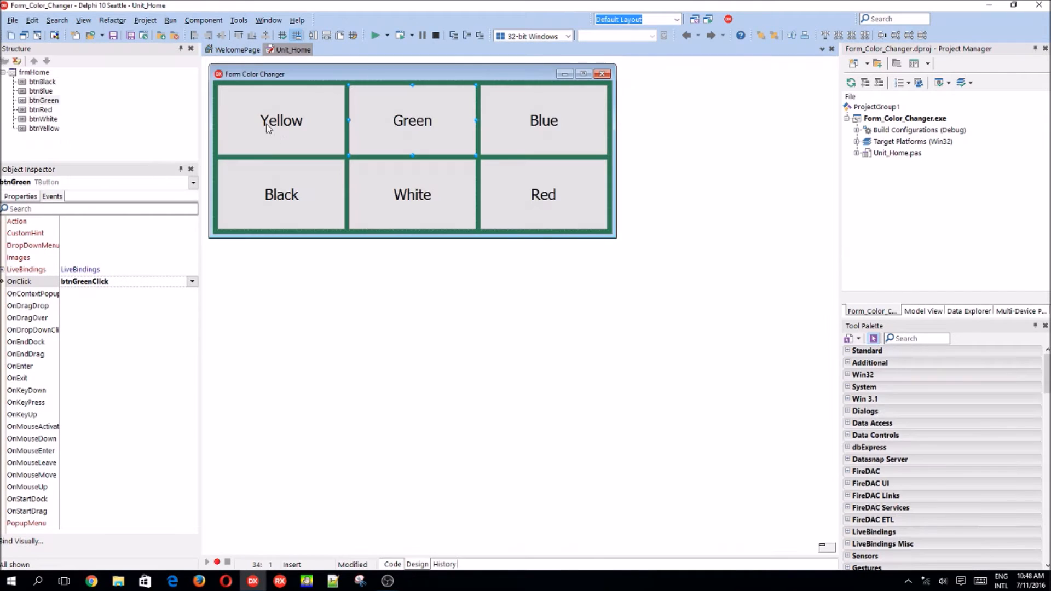
Check the form's Color property in the Object Inspector from the designer
double_click(279, 117)
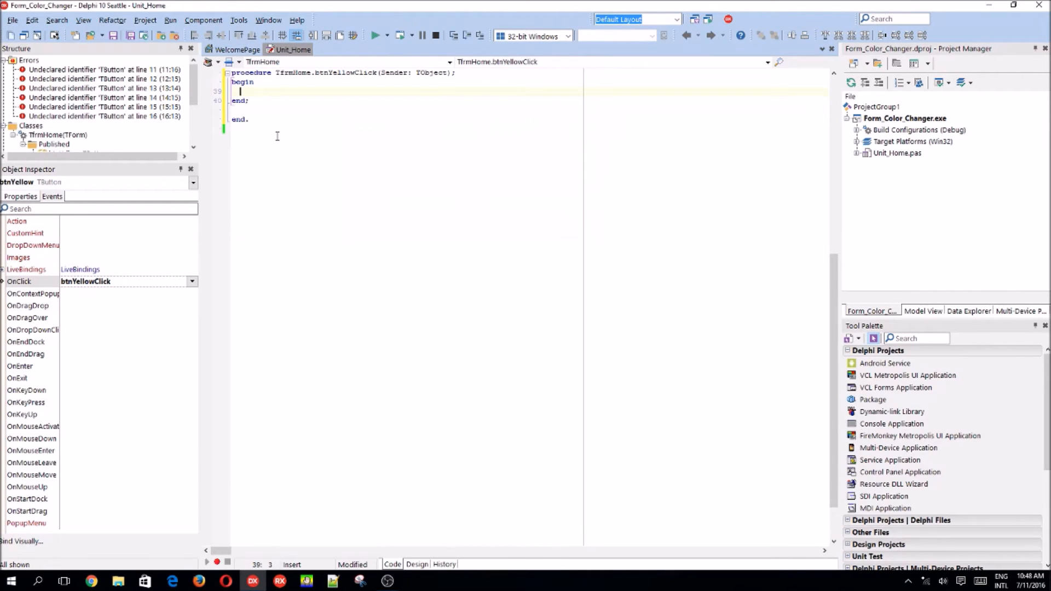
text(frmHo)
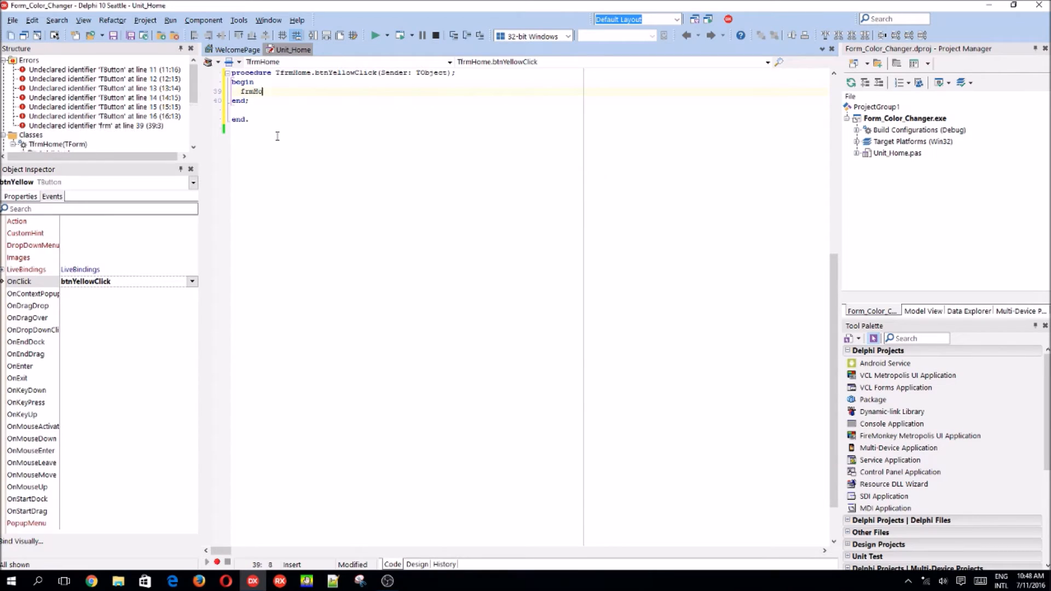
text(me.)
text(Color := clYellow;)
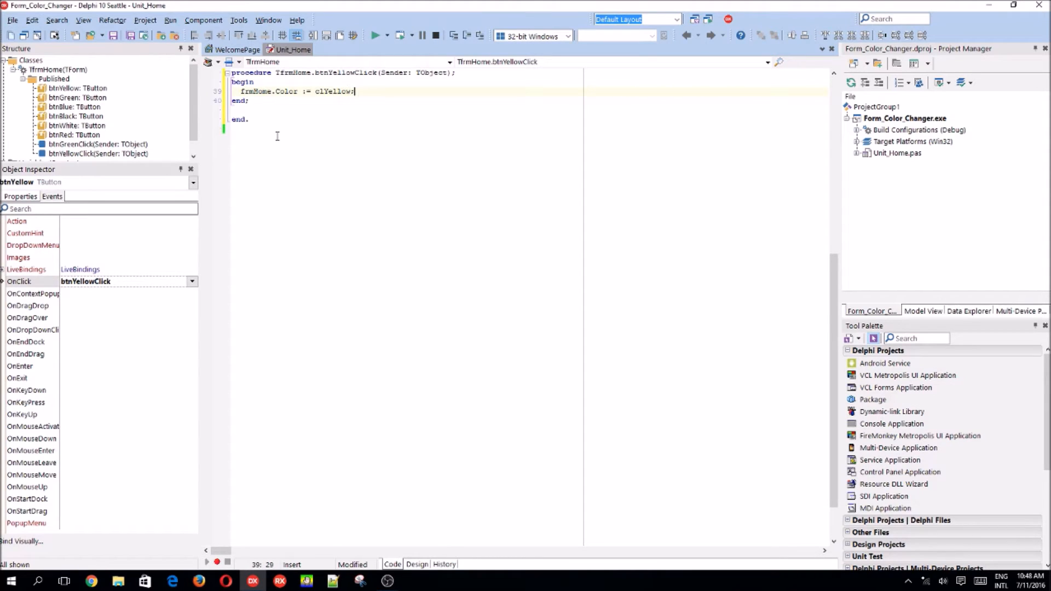
key(F12)
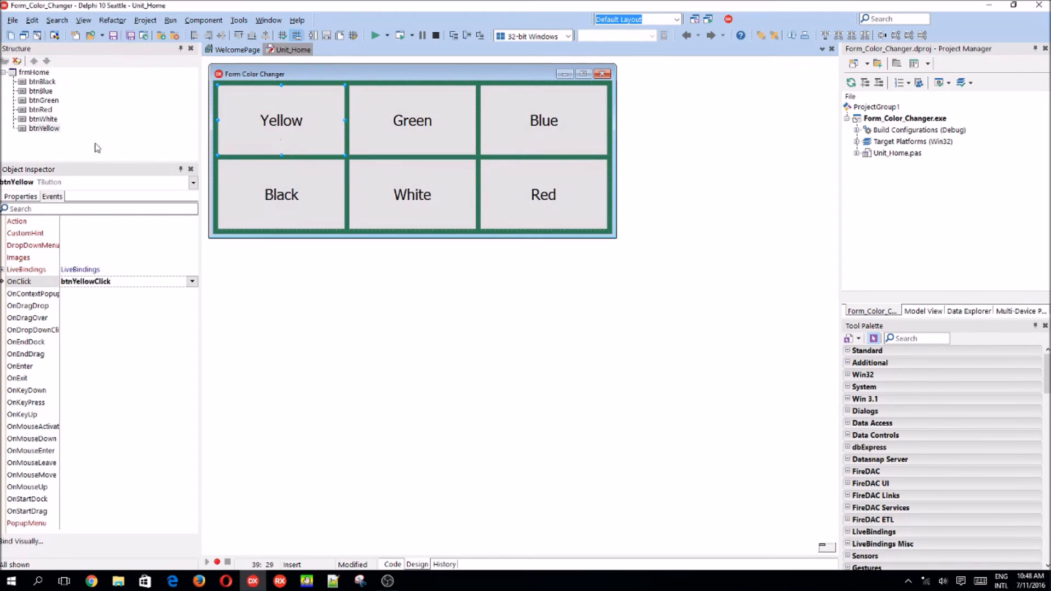
click(20, 196)
click(296, 74)
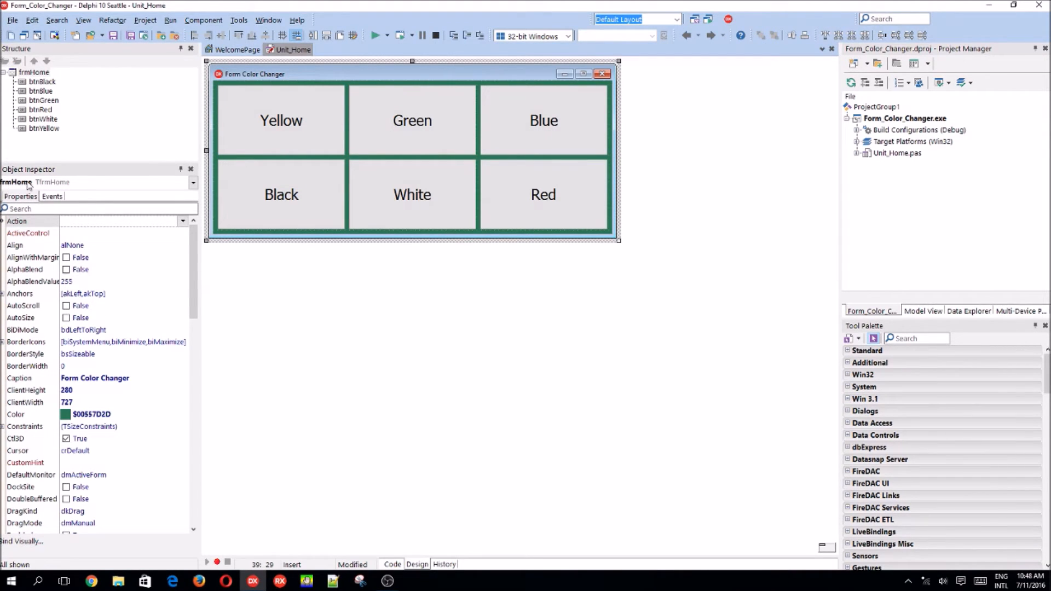
scroll(87, 312, down, 5)
scroll(86, 312, down, 3)
scroll(86, 323, up, 3)
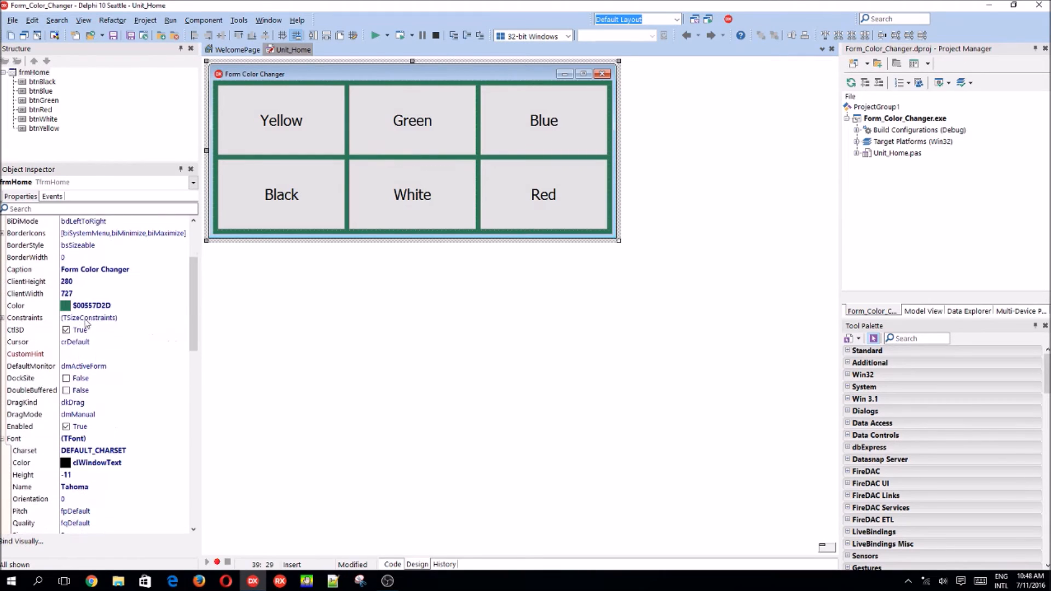
scroll(92, 279, down, 9)
scroll(92, 272, up, 3)
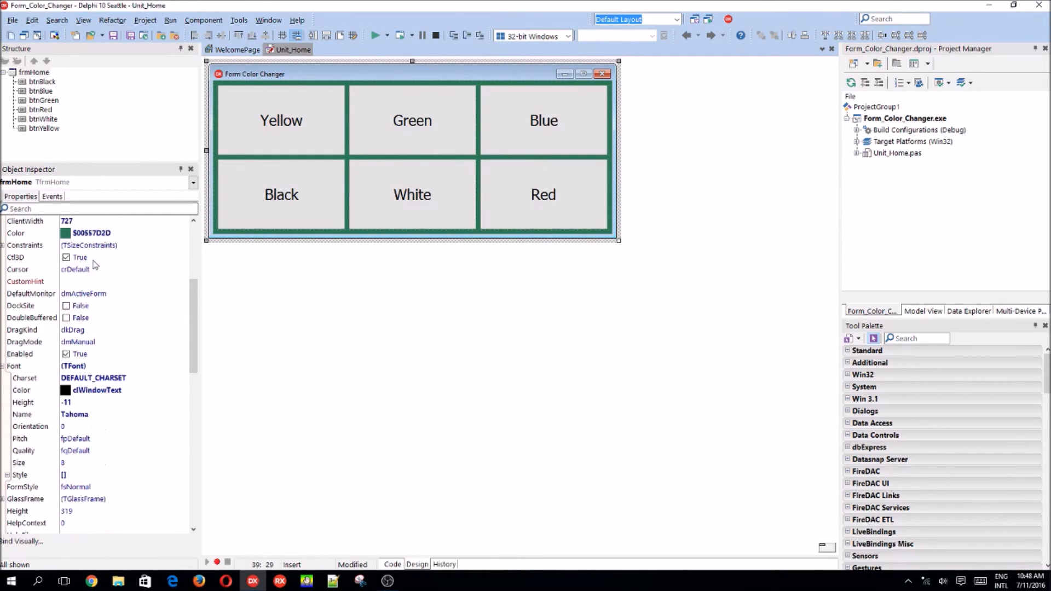
Write frmHome.Color := clYellow; in the btnYellowClick handler
double_click(291, 151)
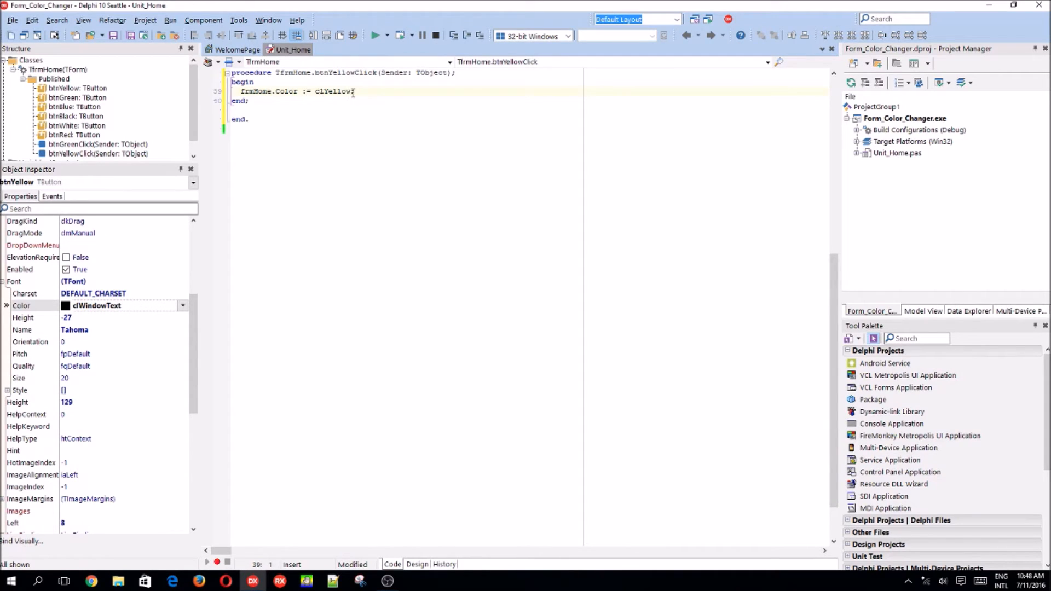
drag(354, 92, 320, 93)
double_click(307, 91)
click(368, 90)
scroll(475, 83, up, 3)
scroll(460, 107, up, 4)
scroll(329, 189, up, 4)
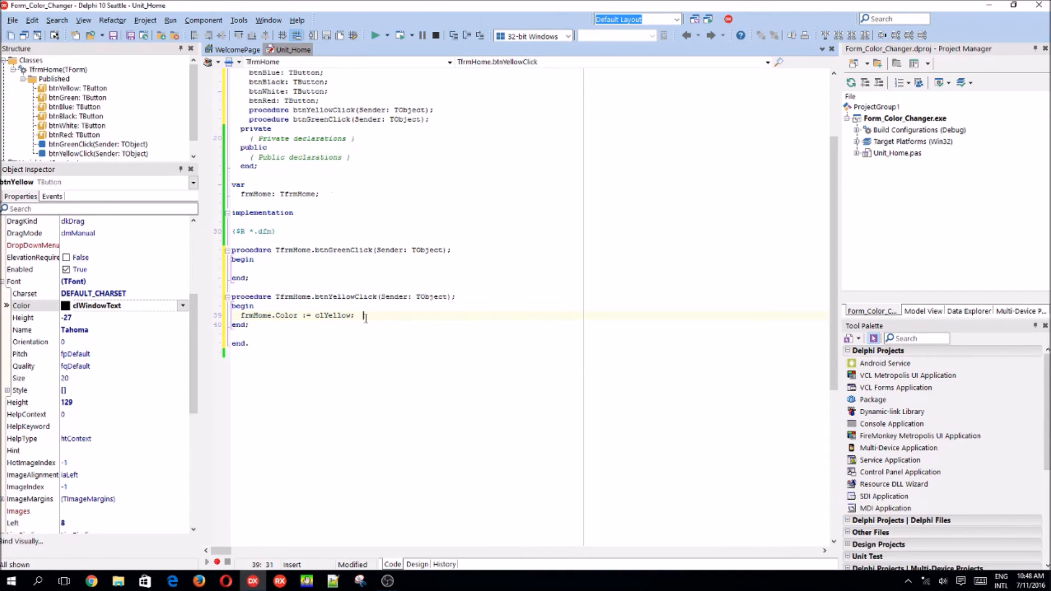
key(Return)
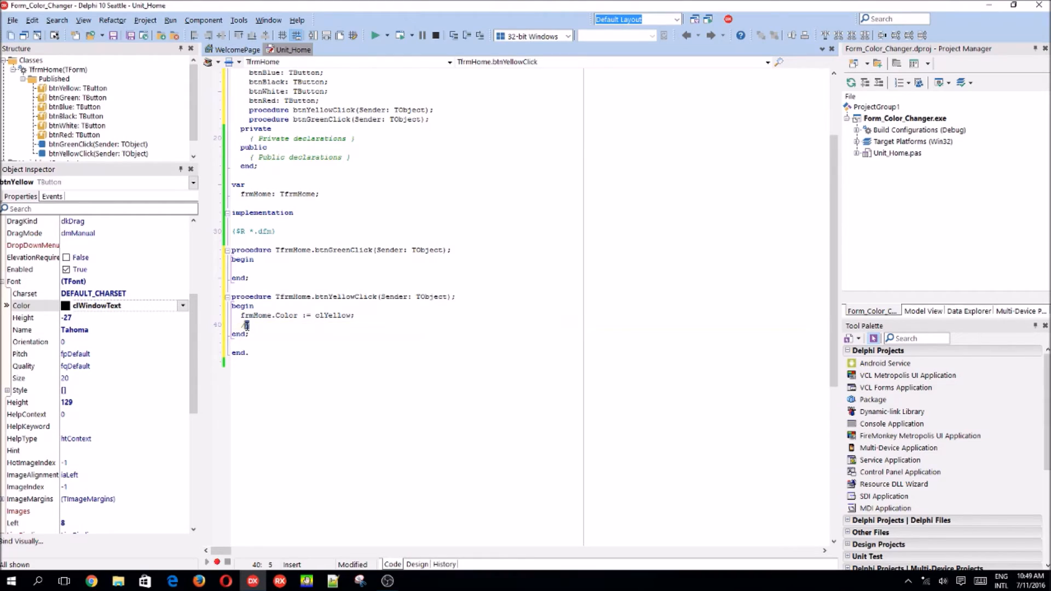
text(/)
drag(257, 324, 236, 327)
key(End)
text(ns)
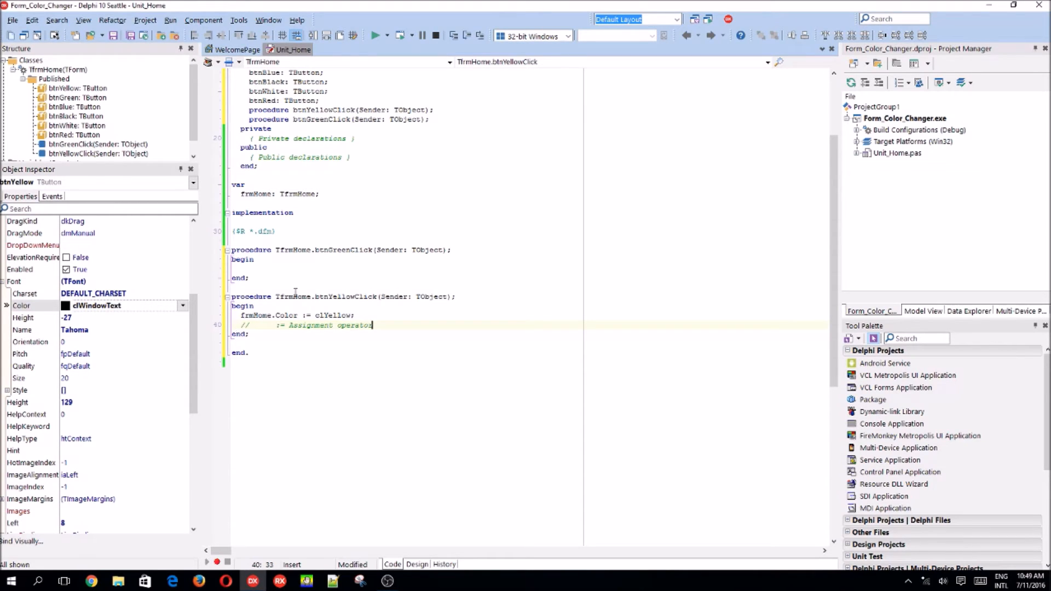
click(340, 325)
key(Delete)
text(O)
click(424, 345)
drag(385, 326, 281, 326)
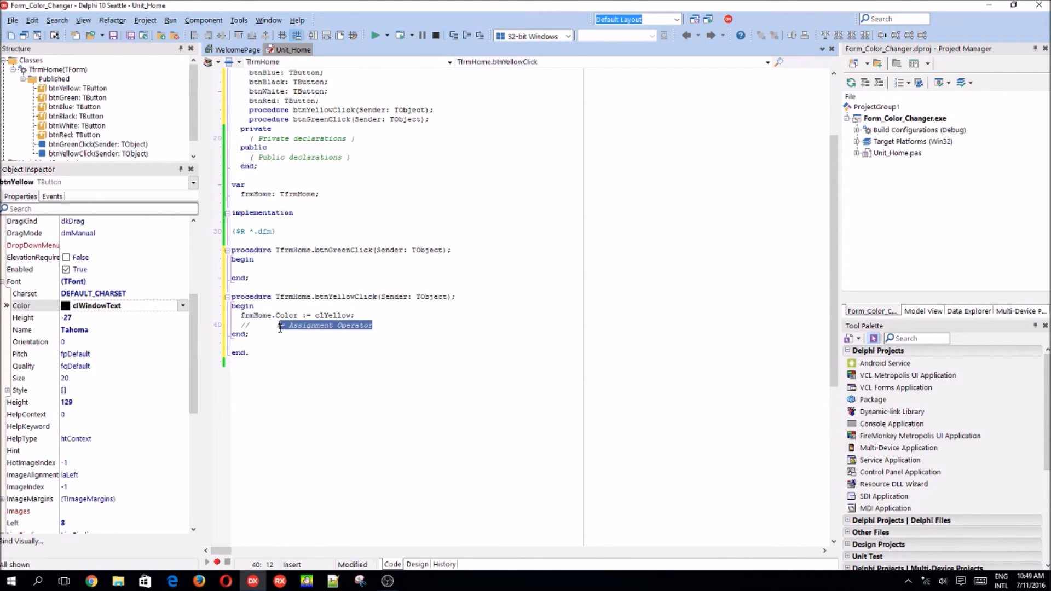
drag(281, 326, 210, 329)
key(BackSpace)
key(BackSpace)
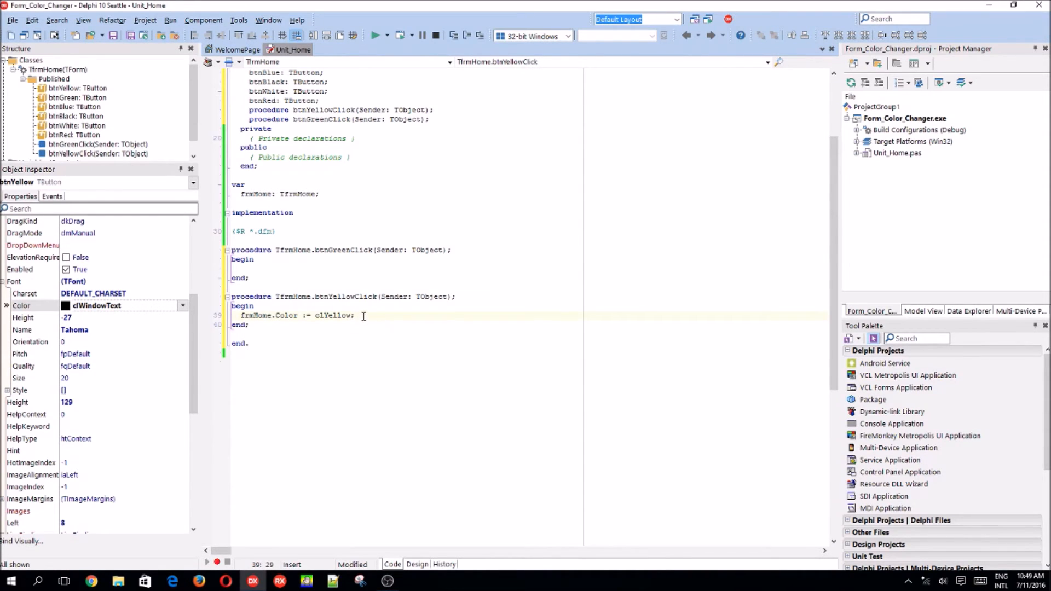
Make btnGreenClick set frmHome.Color := clGreen
key(F12)
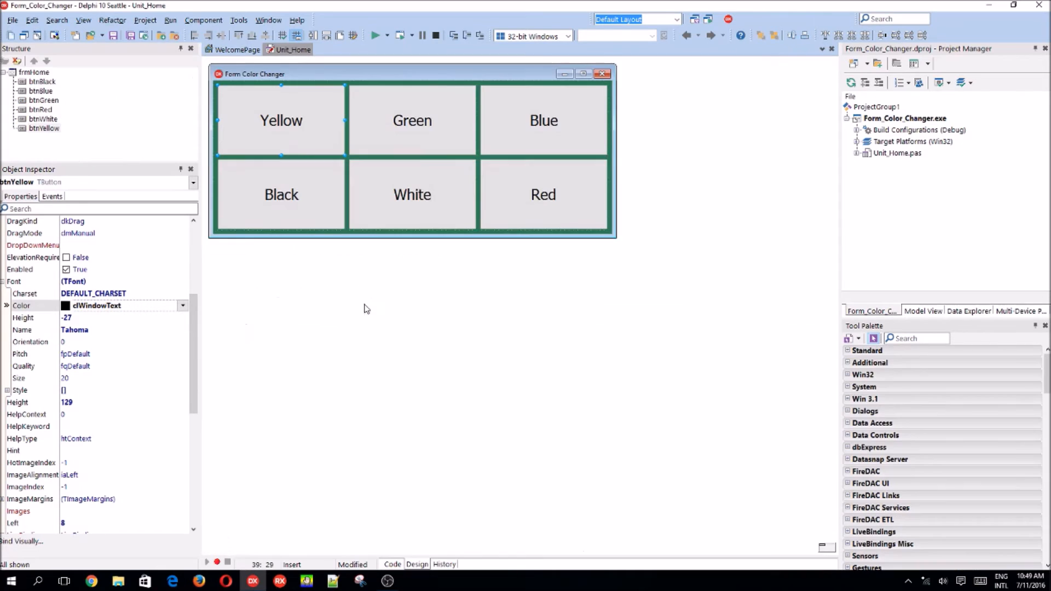
double_click(418, 143)
text(frm)
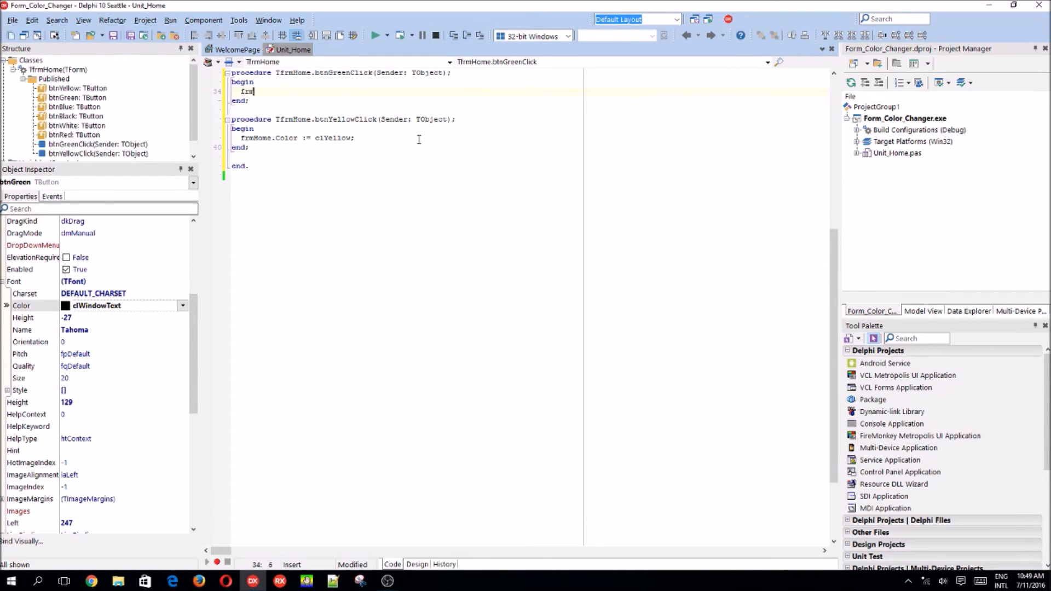
text(Home.Color)
text( := cl)
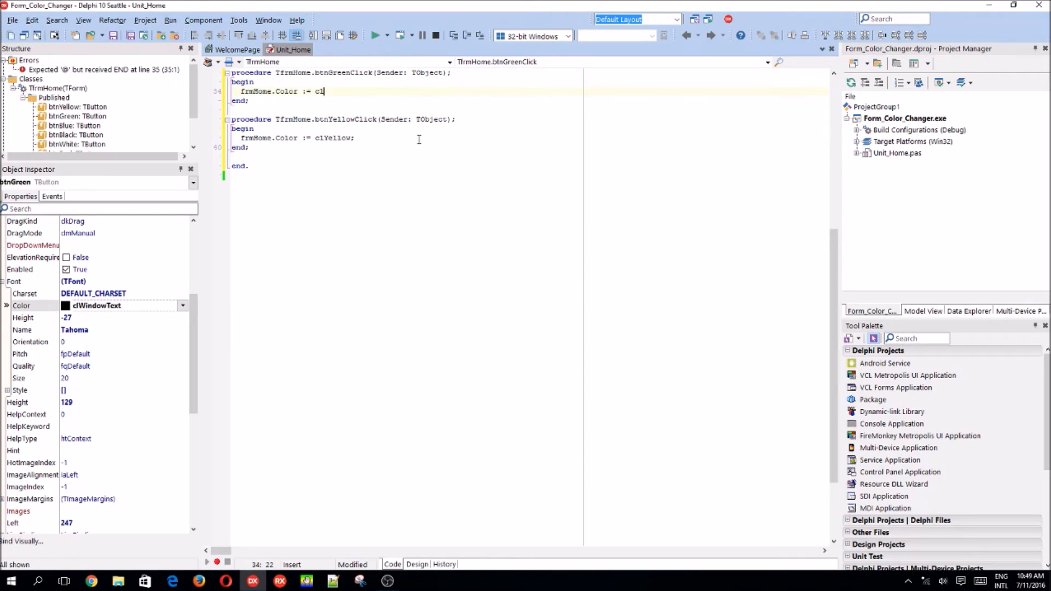
text(Green;)
key(F12)
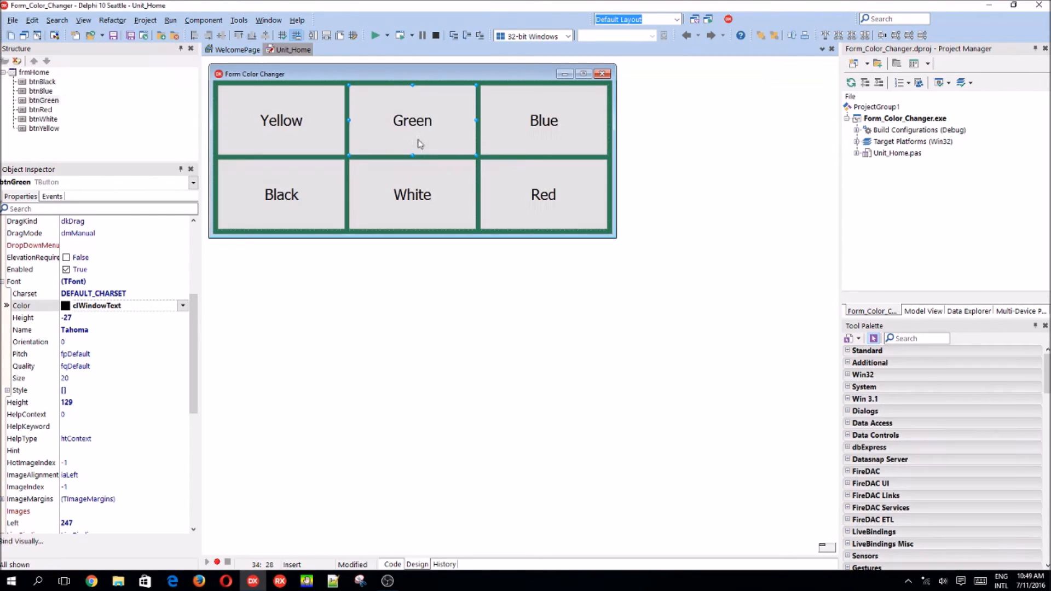
Create btnBlueClick and have it set frmHome.Color := clBlue
double_click(527, 136)
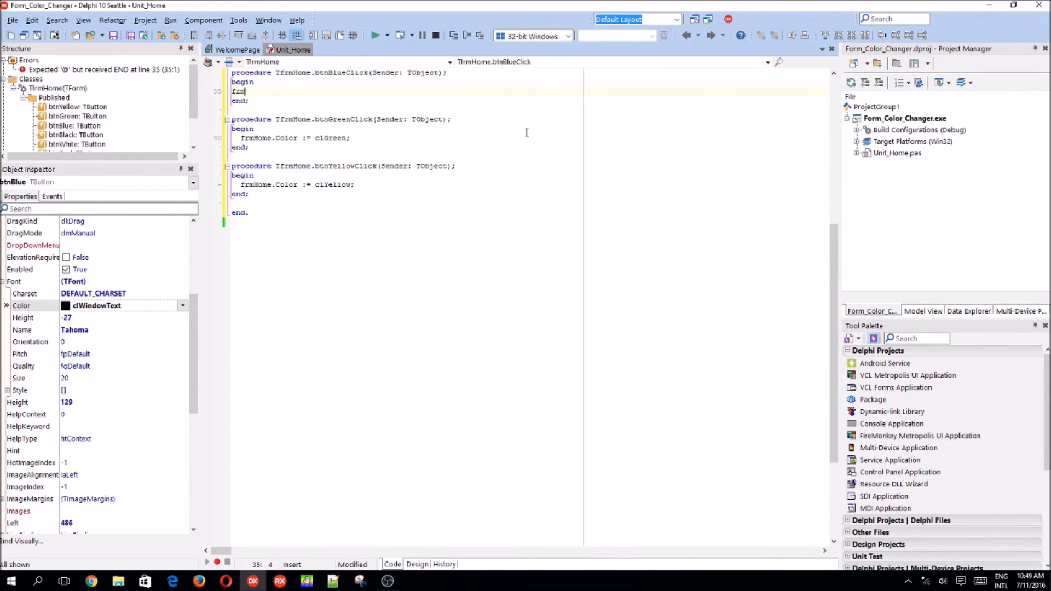
text(Home.col)
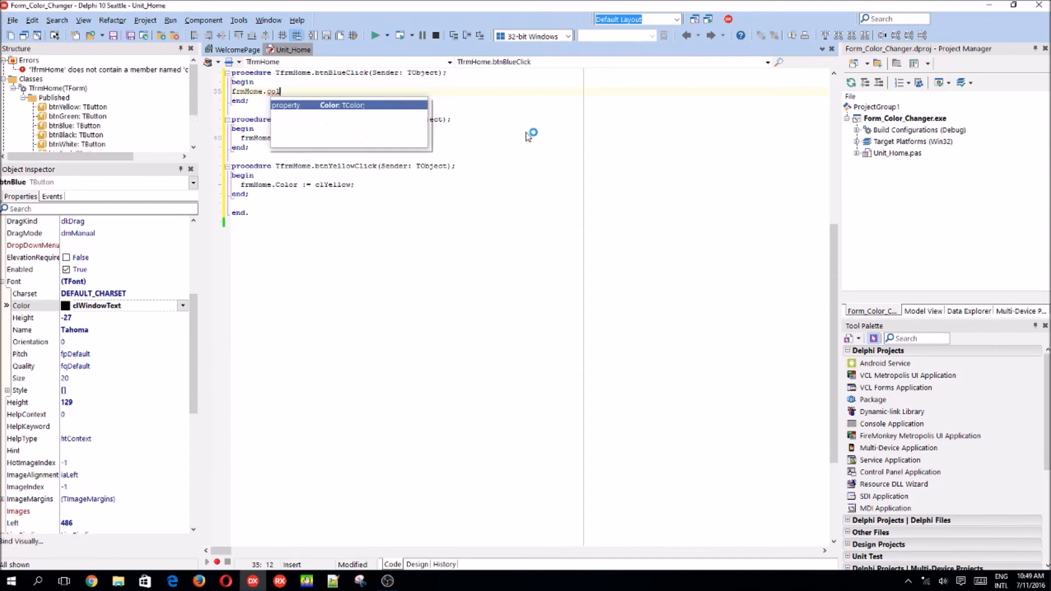
key(Return)
text(lu)
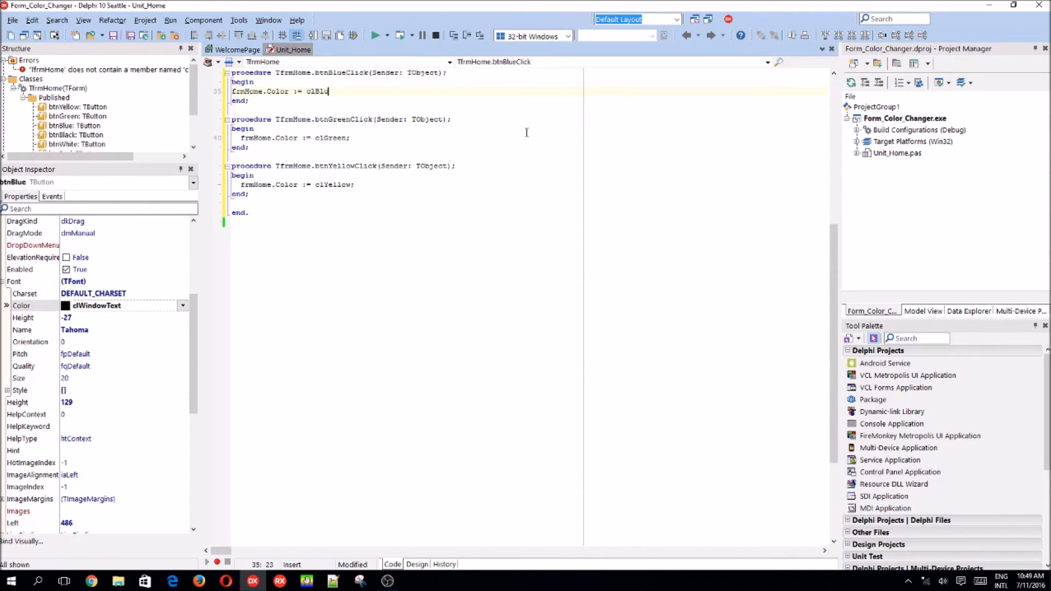
text(e;)
click(232, 91)
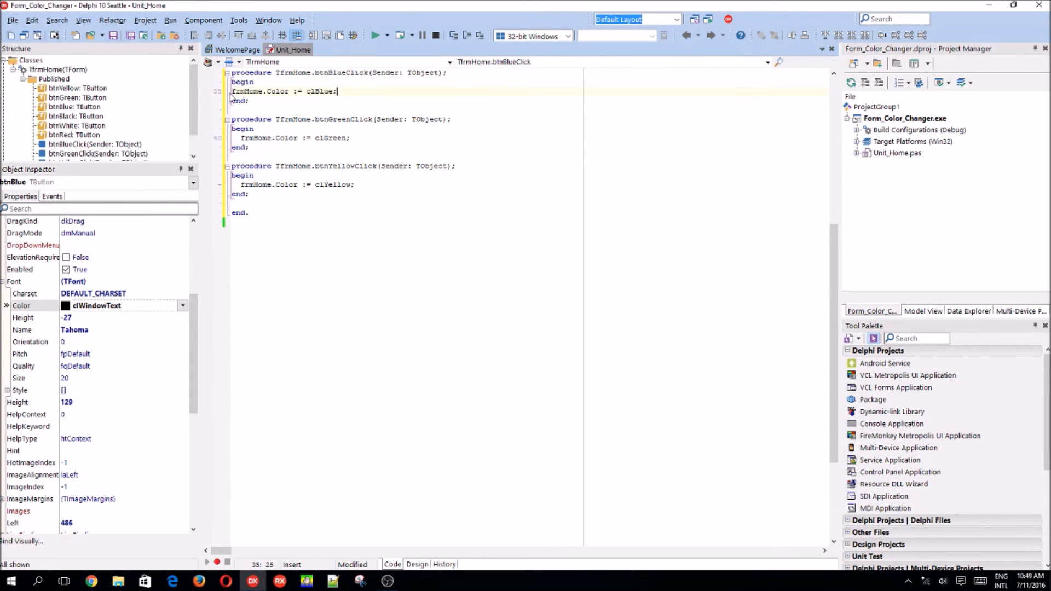
scroll(327, 141, up, 3)
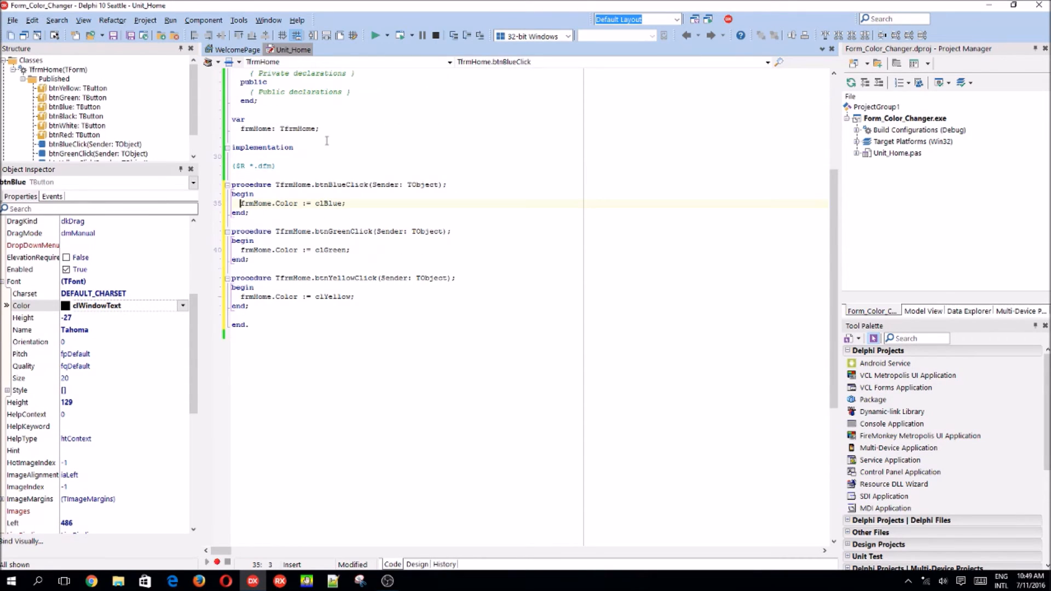
Remove the extra indentation from the clBlue, clGreen and clYellow lines
key(BackSpace)
key(BackSpace)
click(242, 249)
key(BackSpace)
key(BackSpace)
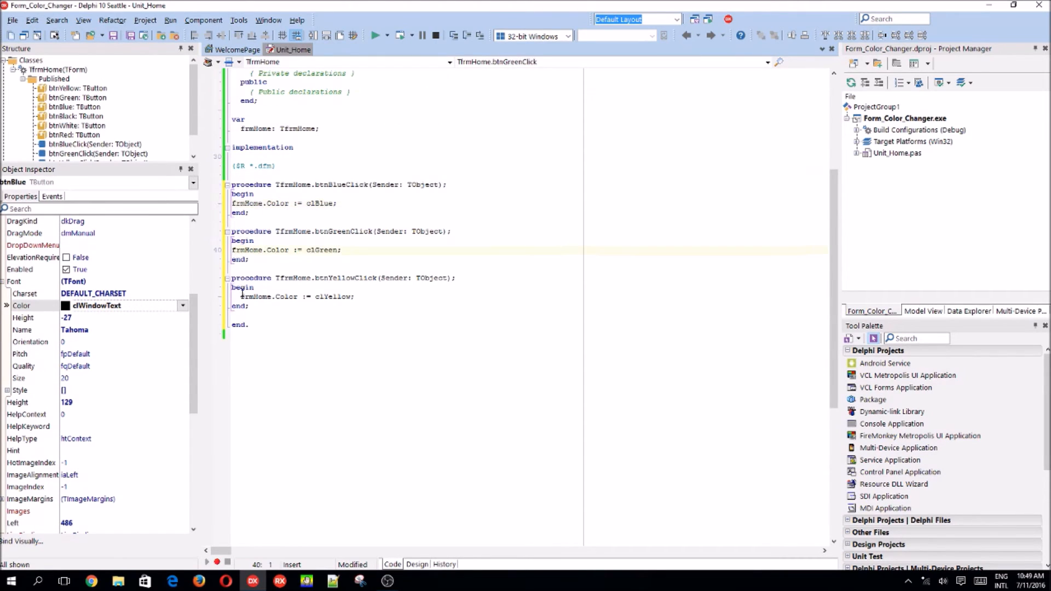
click(243, 297)
key(Delete)
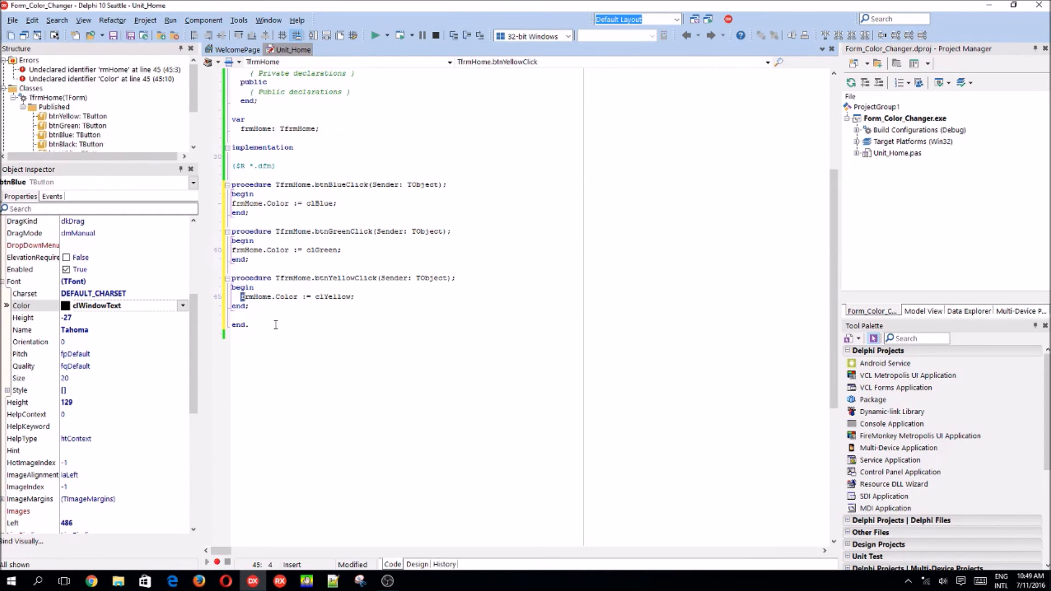
key(ctrl+z)
key(BackSpace)
key(BackSpace)
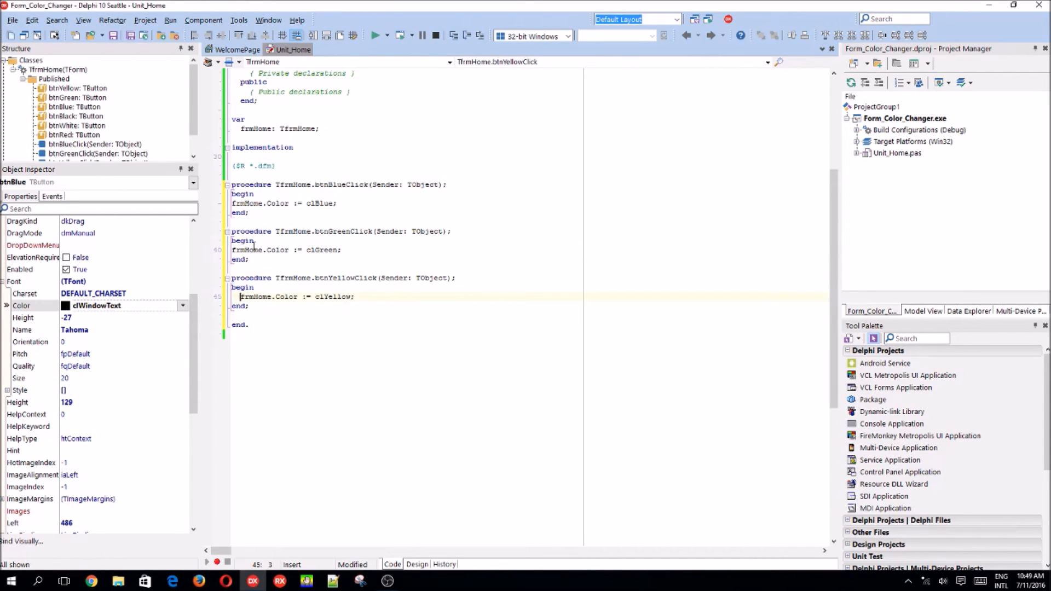
click(239, 203)
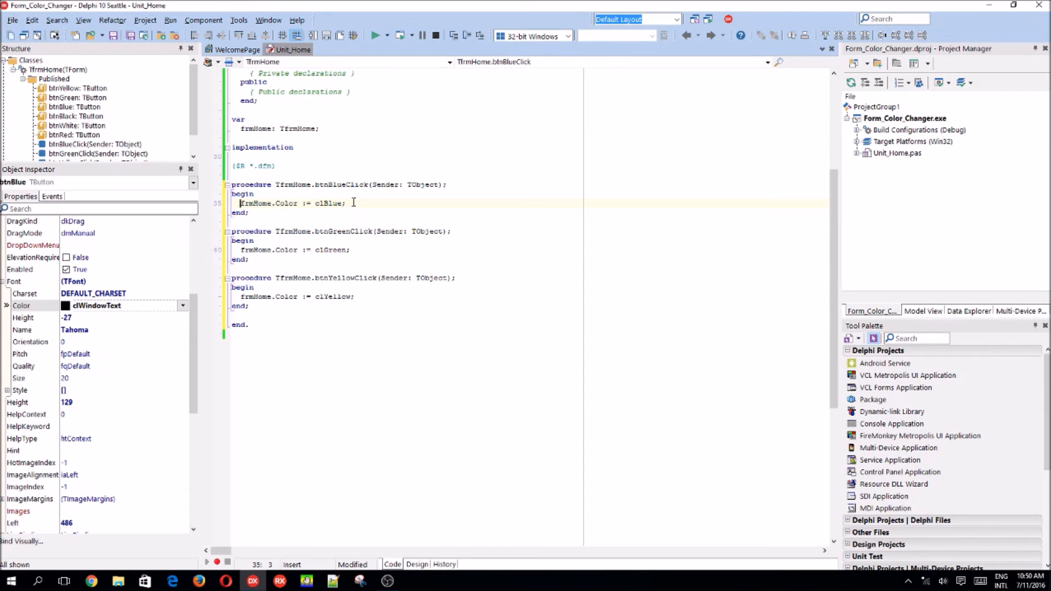
Create the Black button's click handler from the designer
key(F12)
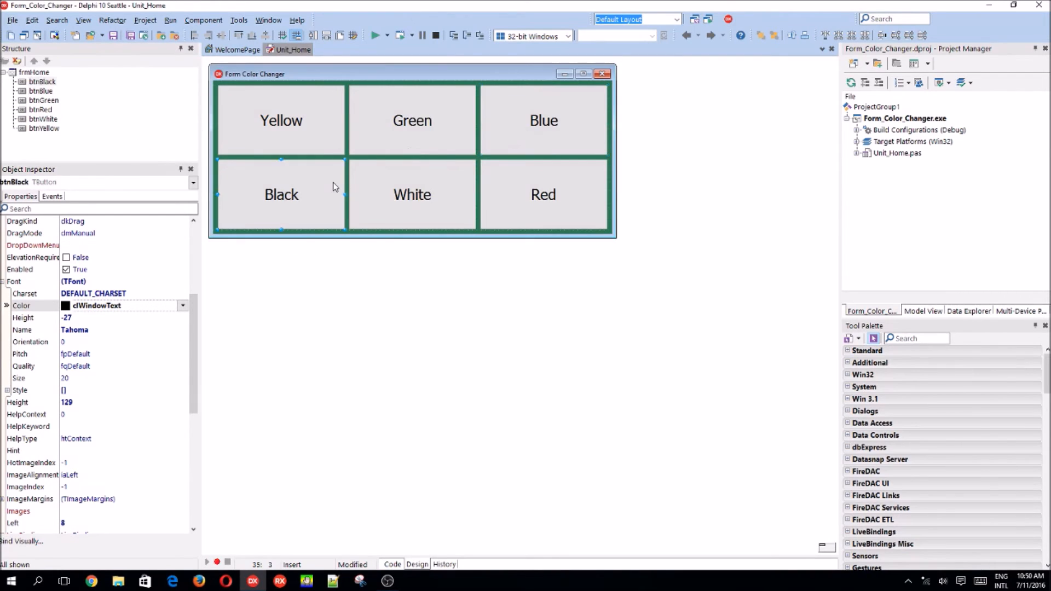
double_click(333, 182)
text(frmHome)
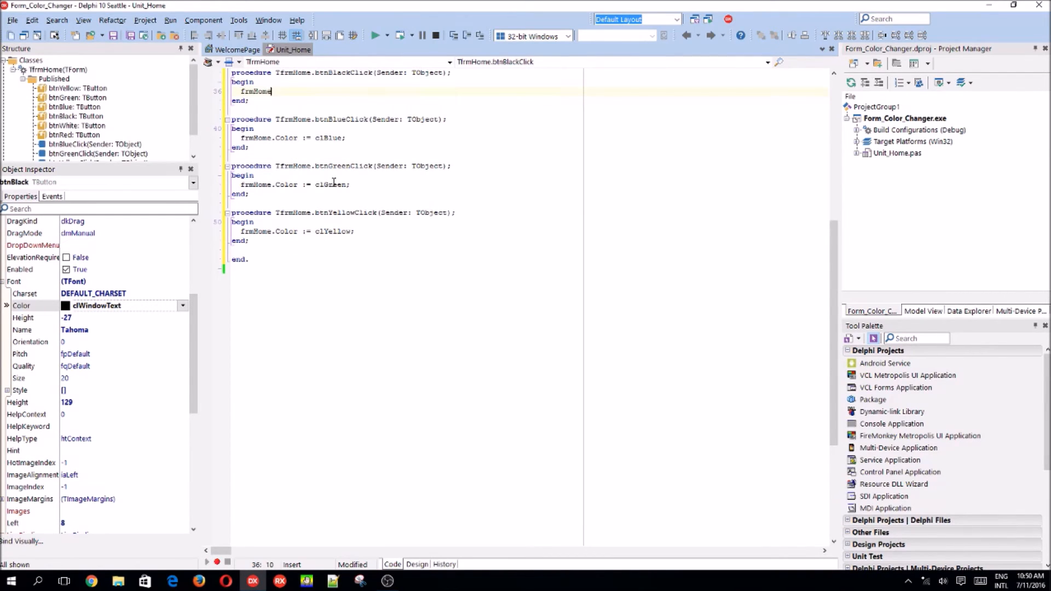
text(.Color)
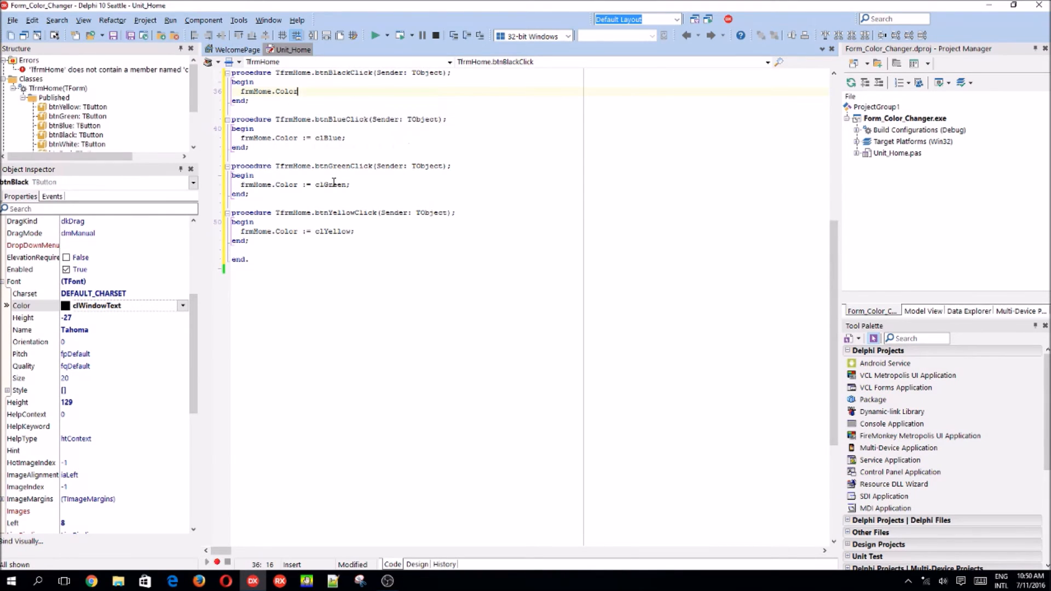
text( := clBlack)
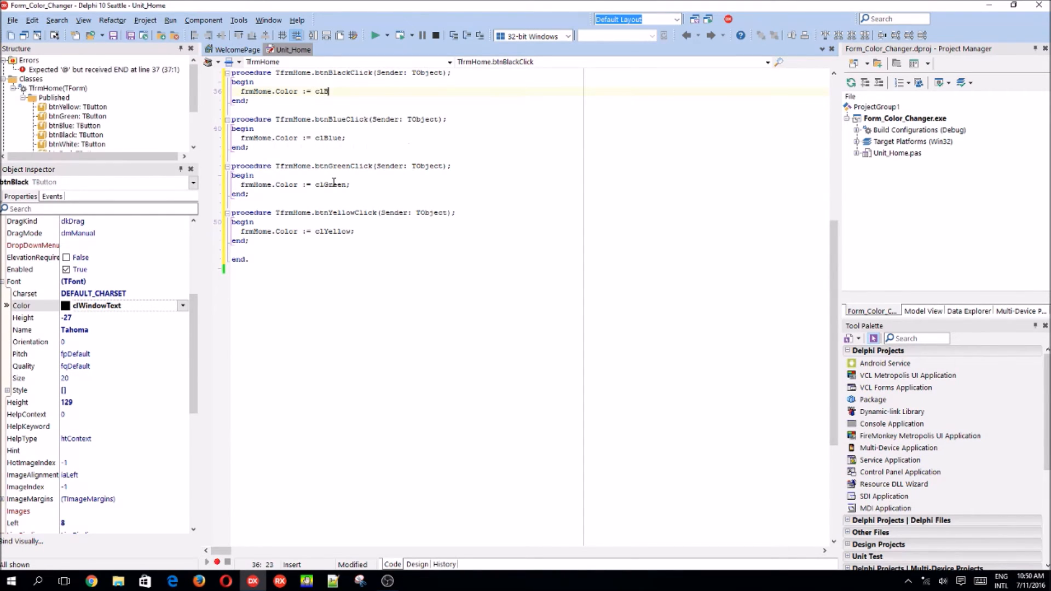
Finish frmHome.Color := clBlack; in btnBlackClick and create the White button's handler
key(BackSpace)
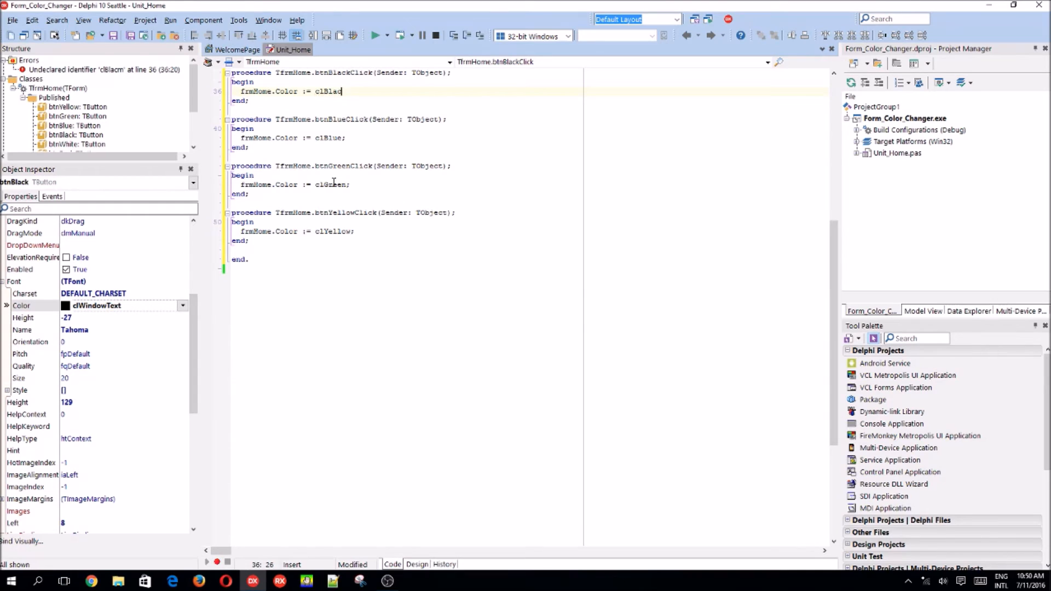
text(k;)
key(F12)
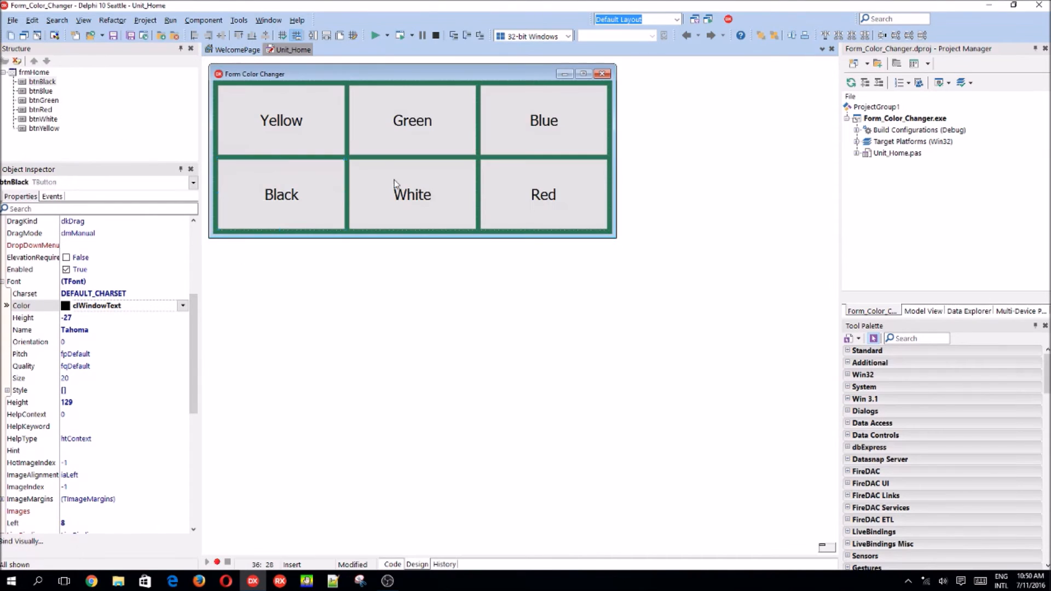
double_click(394, 183)
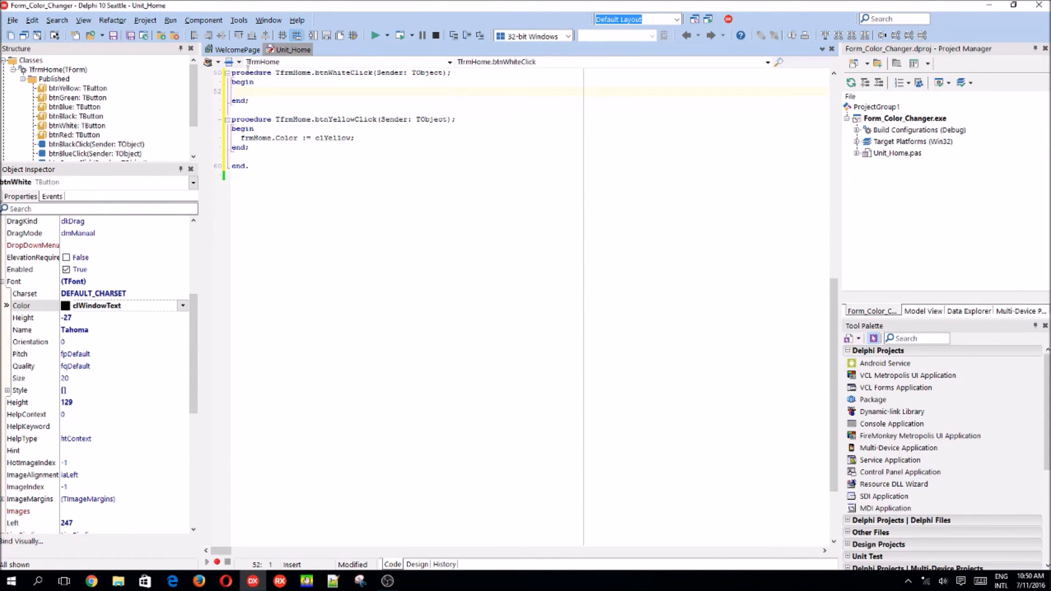
Write frmHome.Color := clWhite in btnWhiteClick, correcting mistyped characters
click(325, 148)
key(F12)
key(F12)
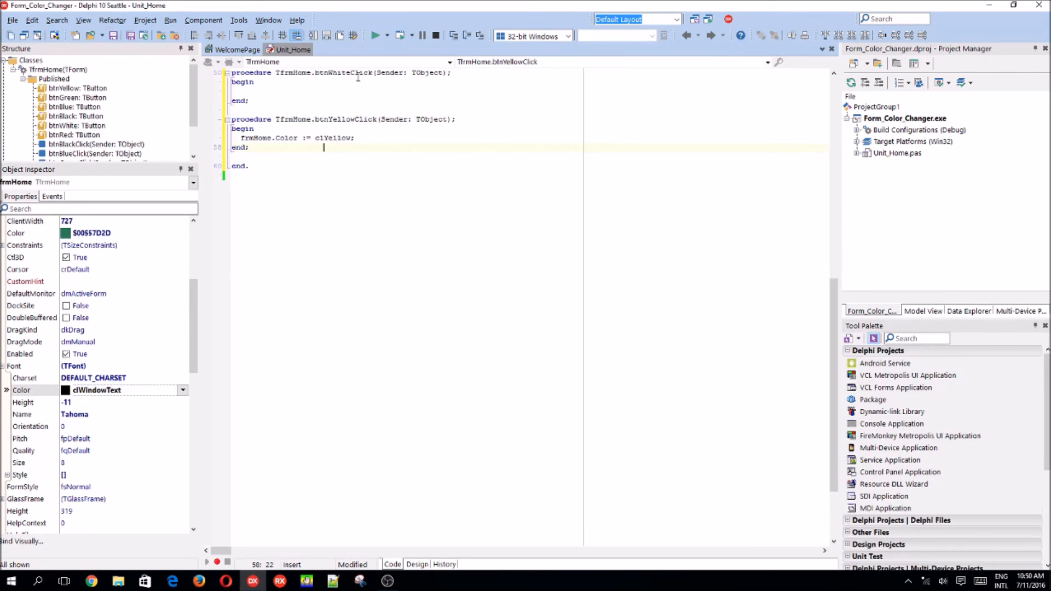
key(F12)
key(F12)
key(F12)
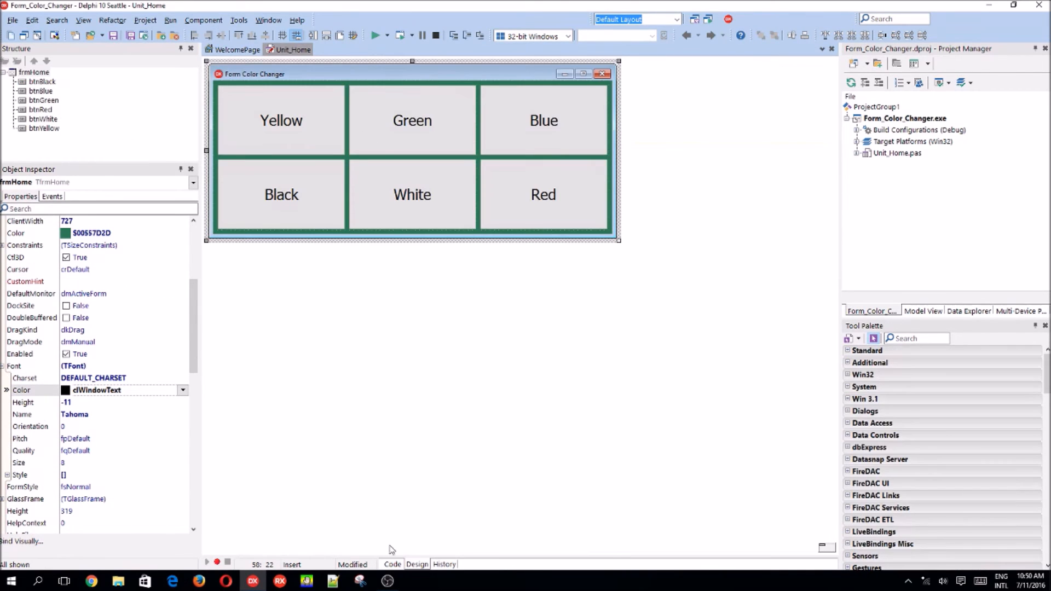
click(392, 564)
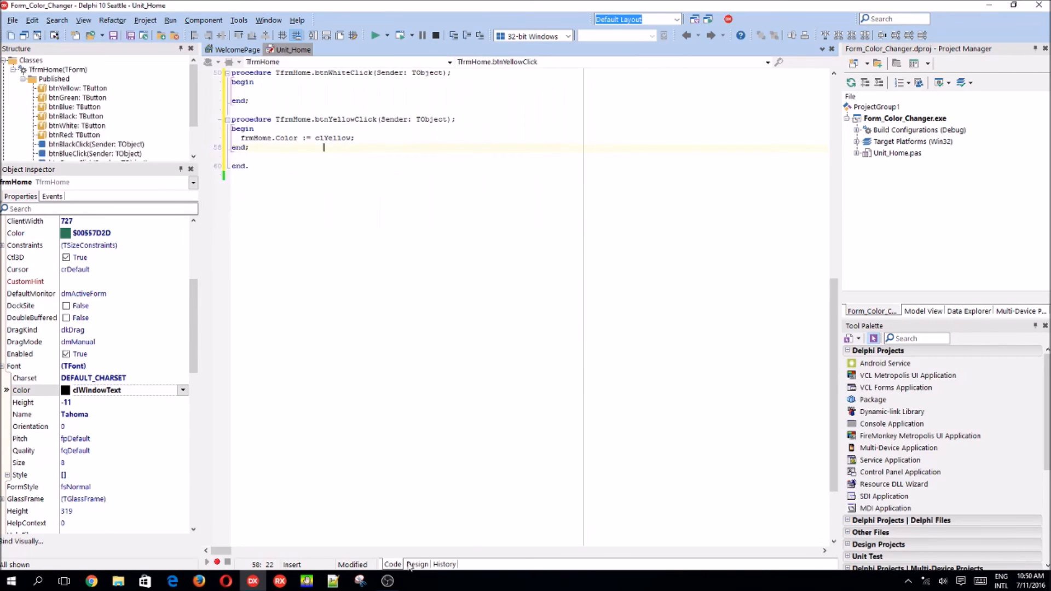
click(392, 564)
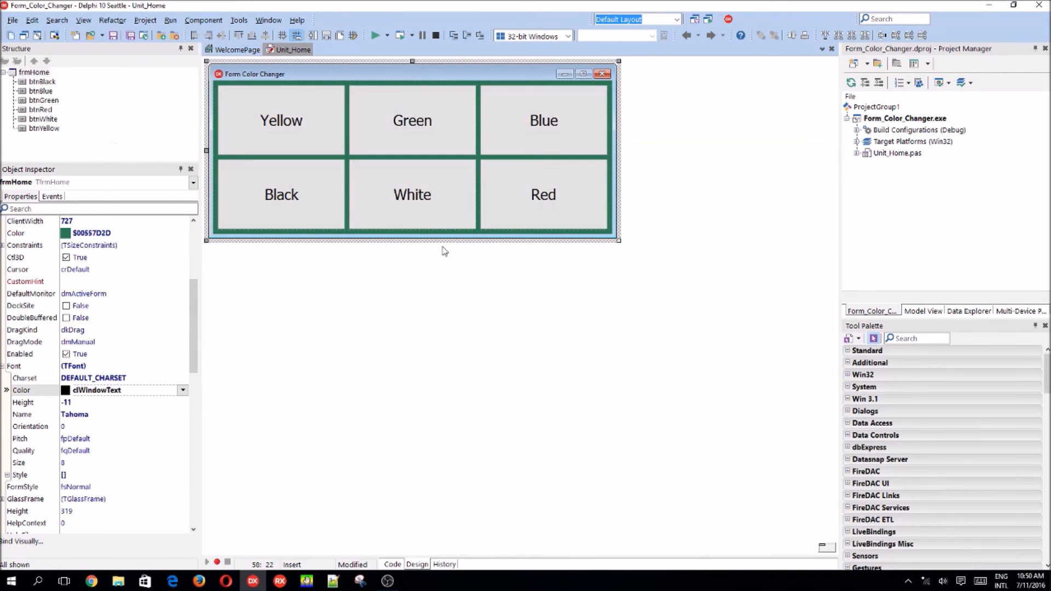
key(F12)
text(frm)
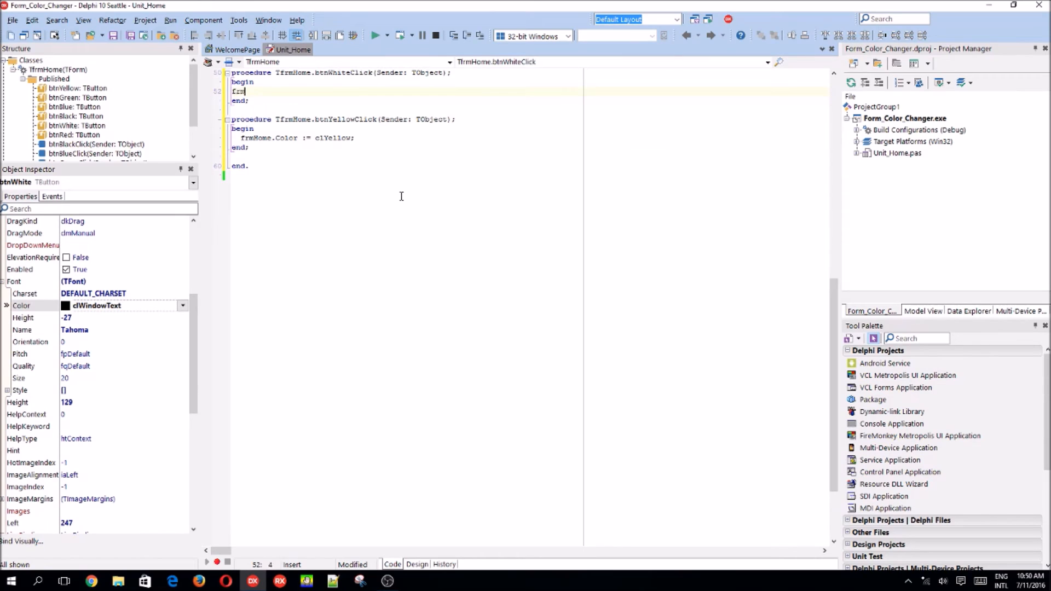
text(h)
key(BackSpace)
key(BackSpace)
key(BackSpace)
key(BackSpace)
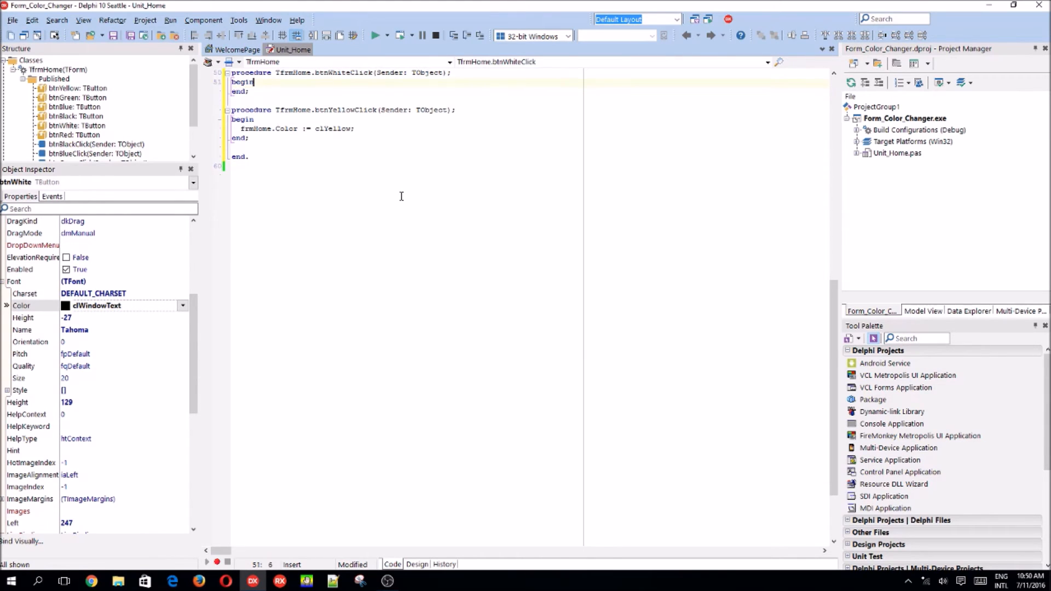
text(fr)
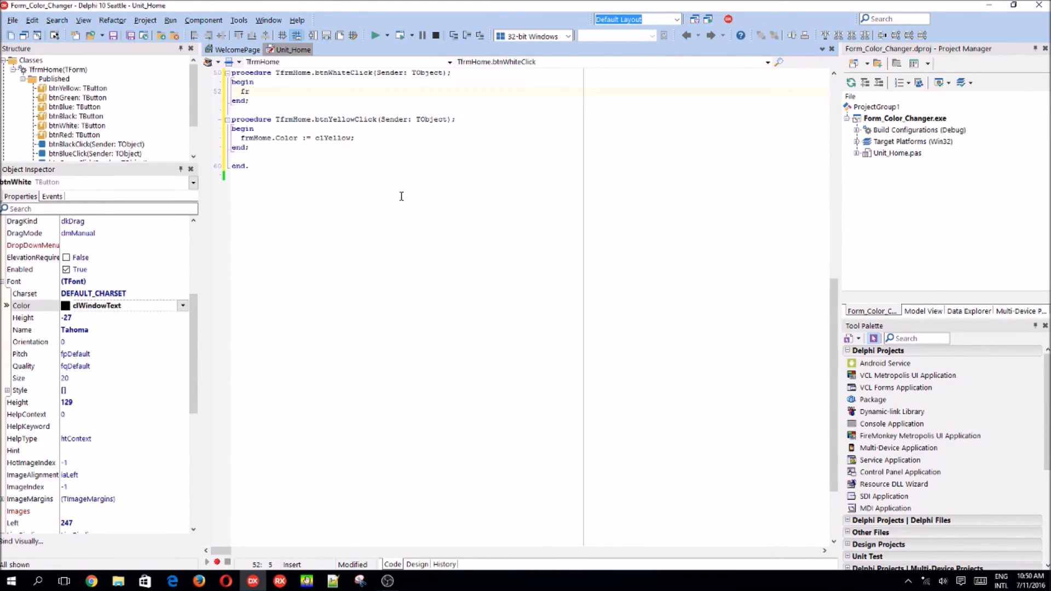
text(mHome.c)
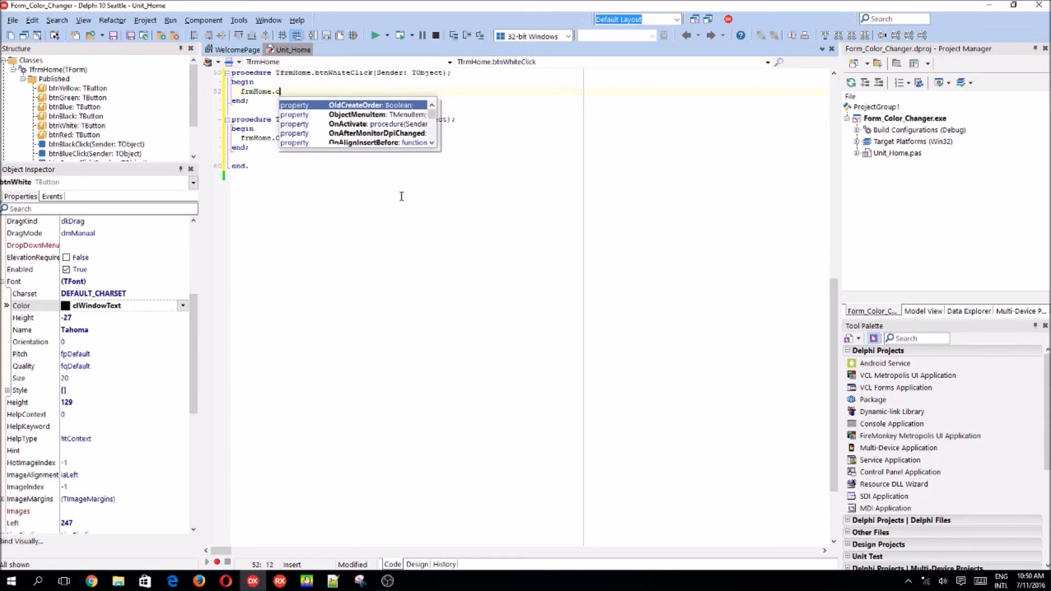
text(olor )
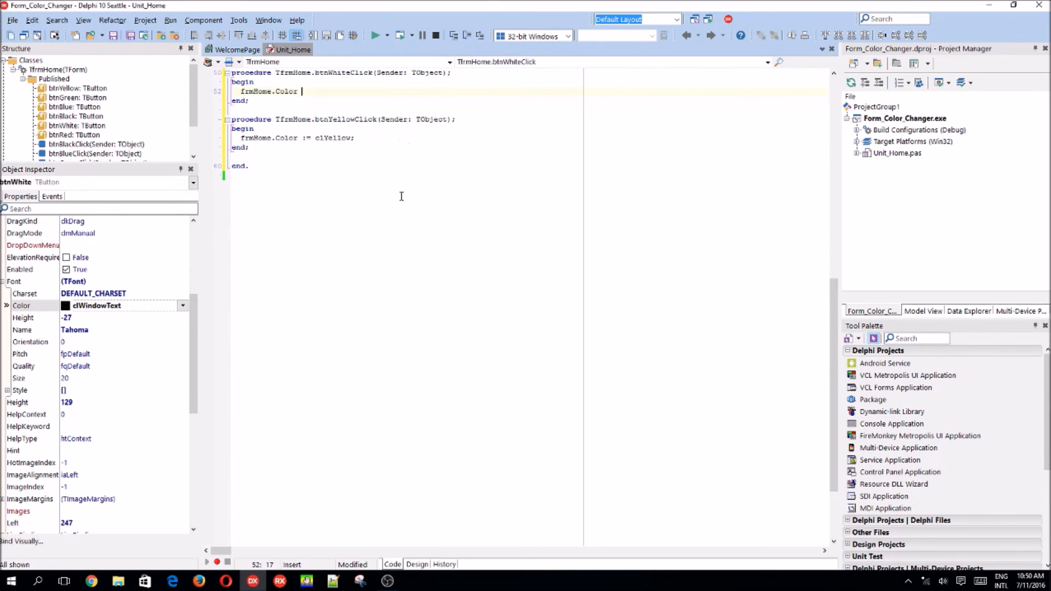
text(:= cl)
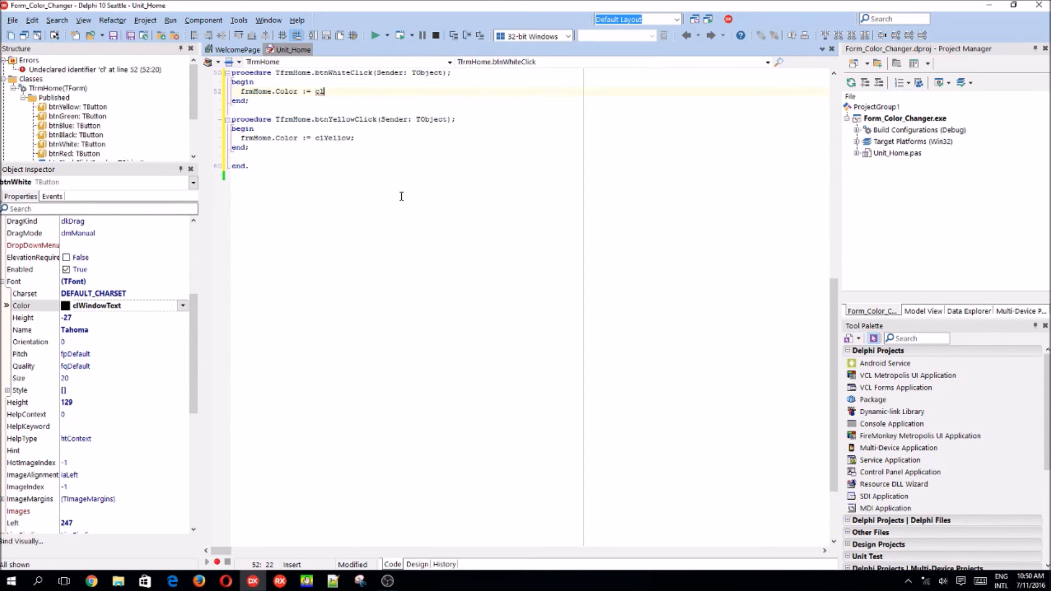
text(White;)
Create btnRedClick setting frmHome.Color := clRed and return to the designer
key(F12)
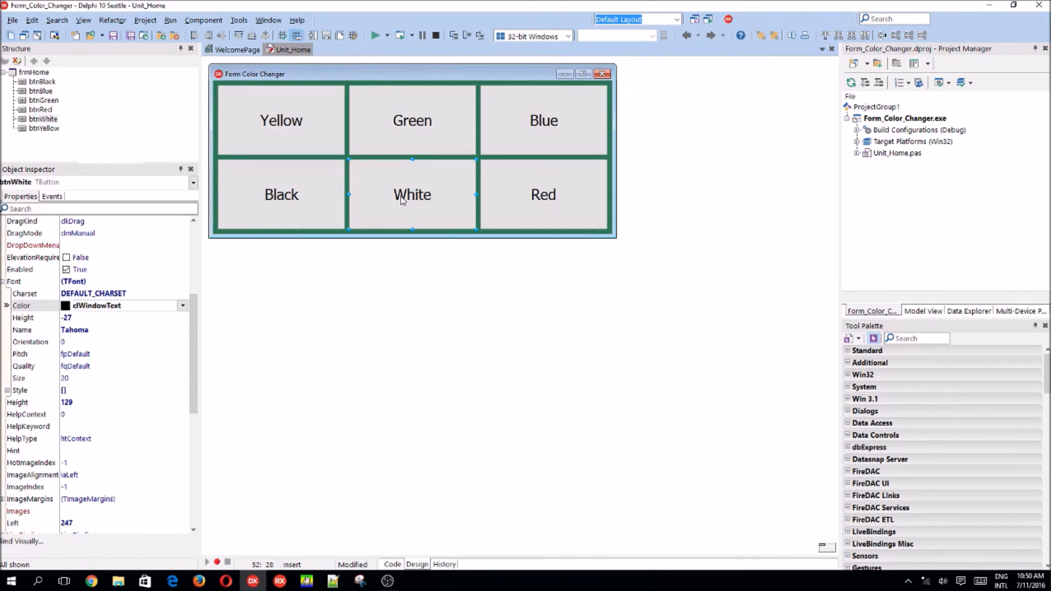
double_click(508, 183)
text(c)
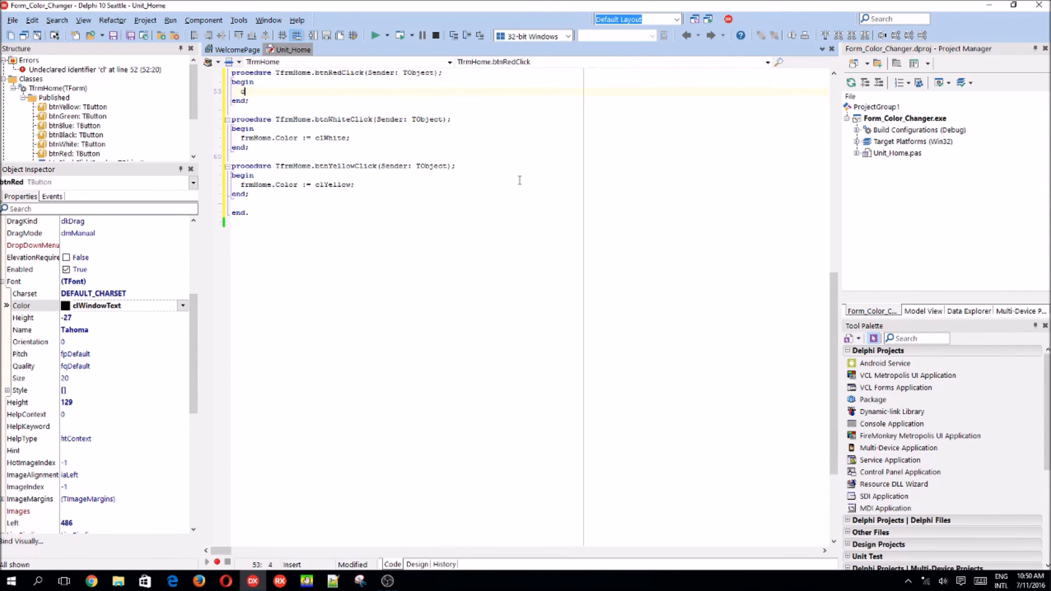
key(BackSpace)
text(frmHome.)
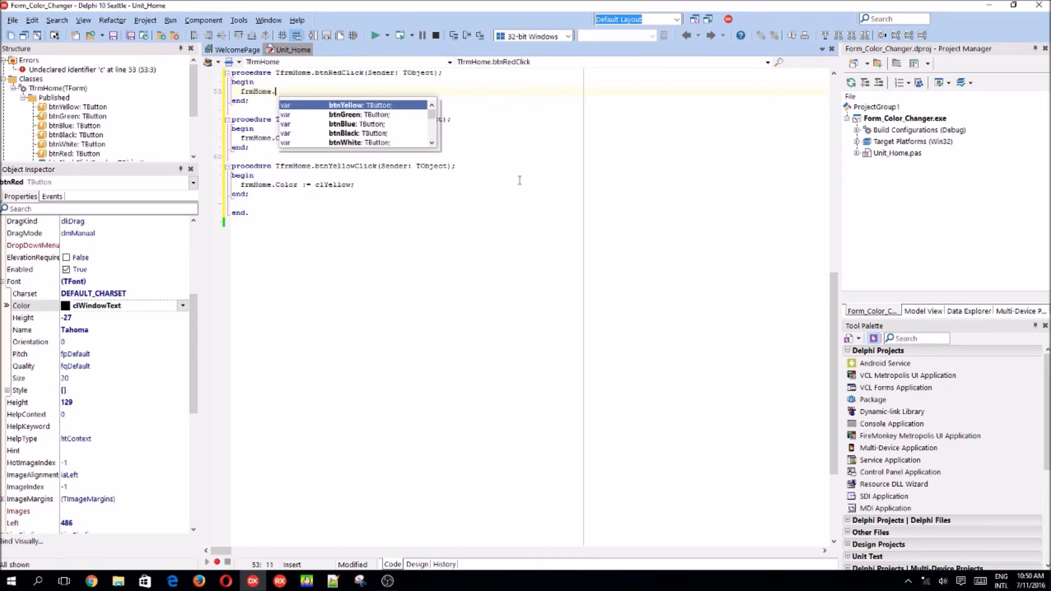
text(Color )
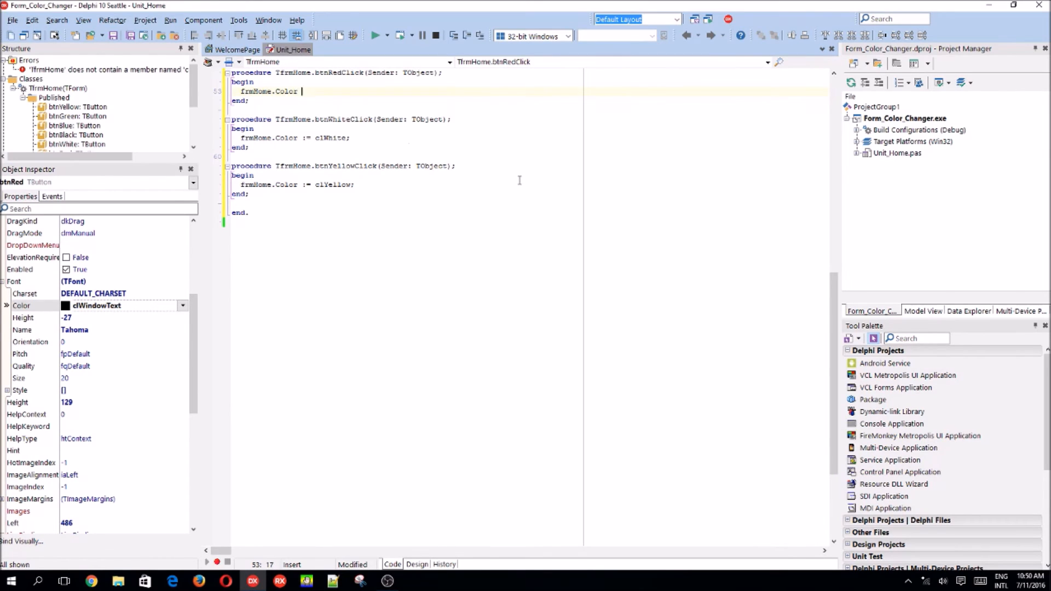
text(:= cl)
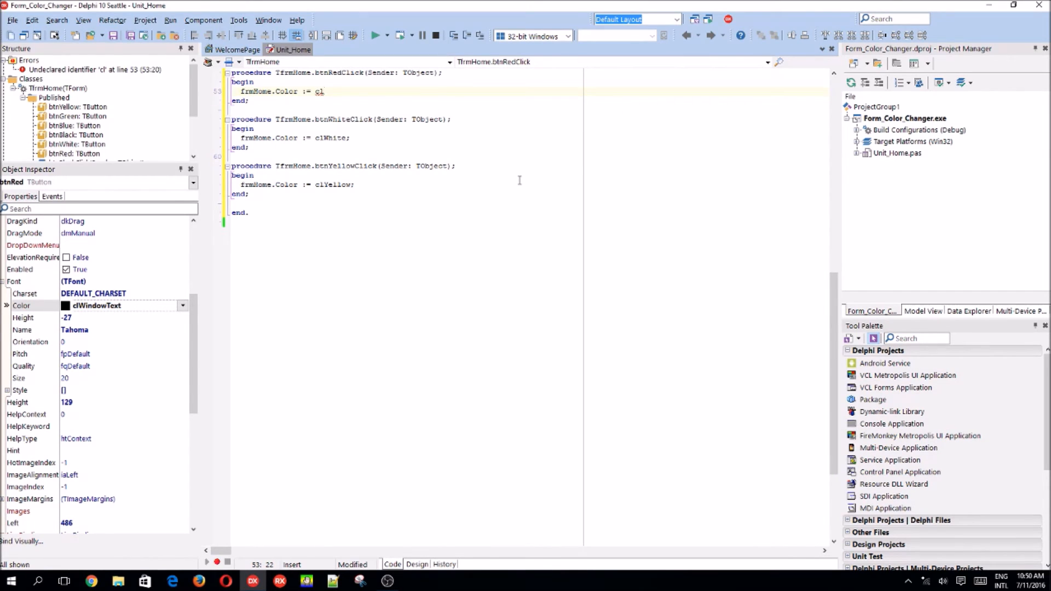
text(Red;)
key(F12)
Save all project changes and compile and run the colour changer
click(389, 85)
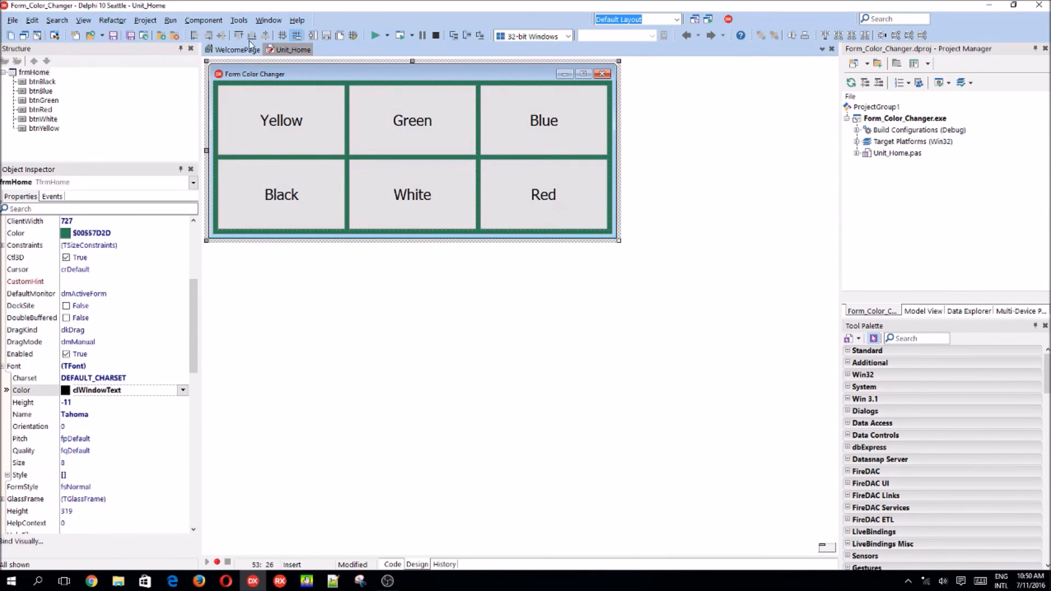
click(132, 36)
click(398, 34)
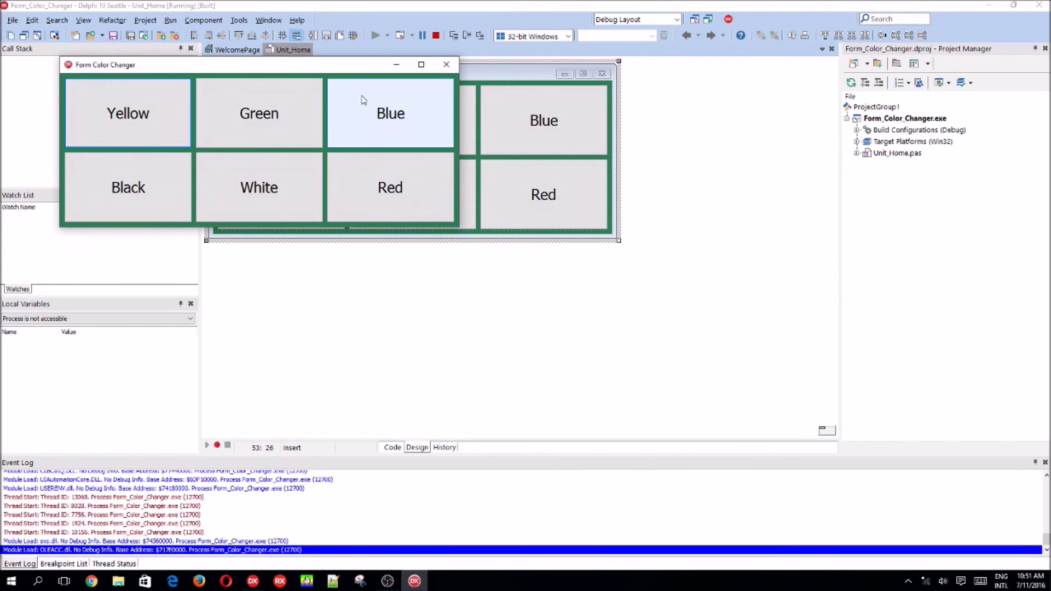
Test all six colour buttons in the running app, then close it
drag(330, 72, 577, 195)
click(373, 237)
click(504, 237)
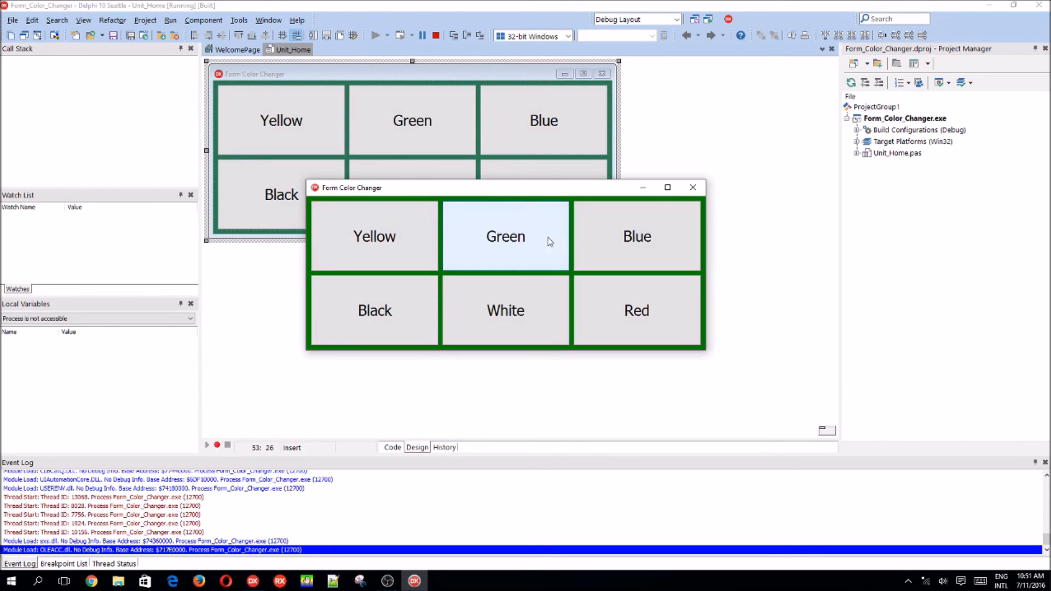
click(637, 236)
click(623, 310)
click(505, 310)
click(389, 292)
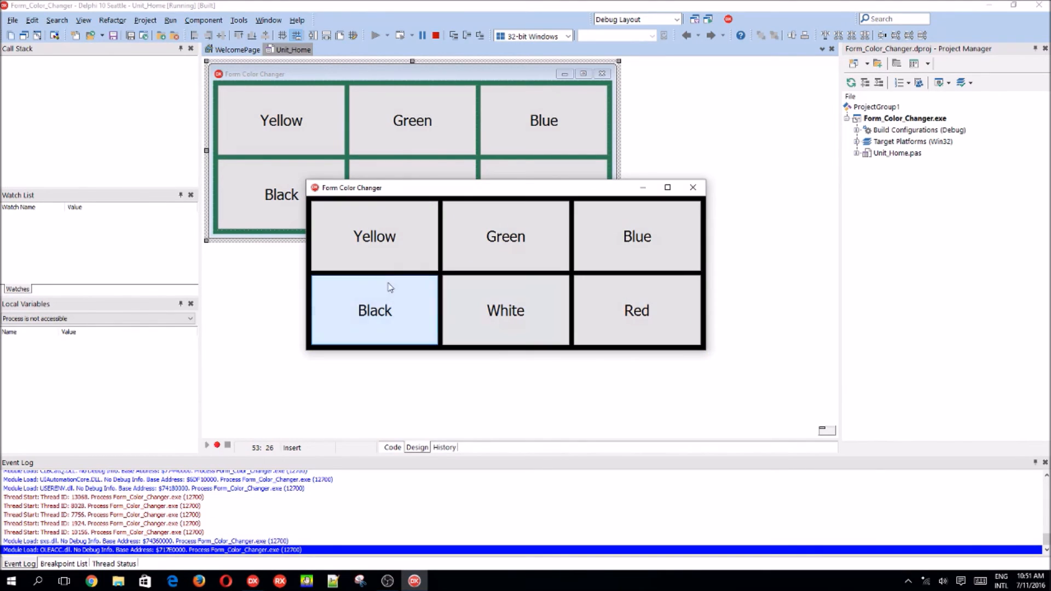
click(374, 236)
click(505, 236)
click(637, 237)
click(524, 304)
click(591, 310)
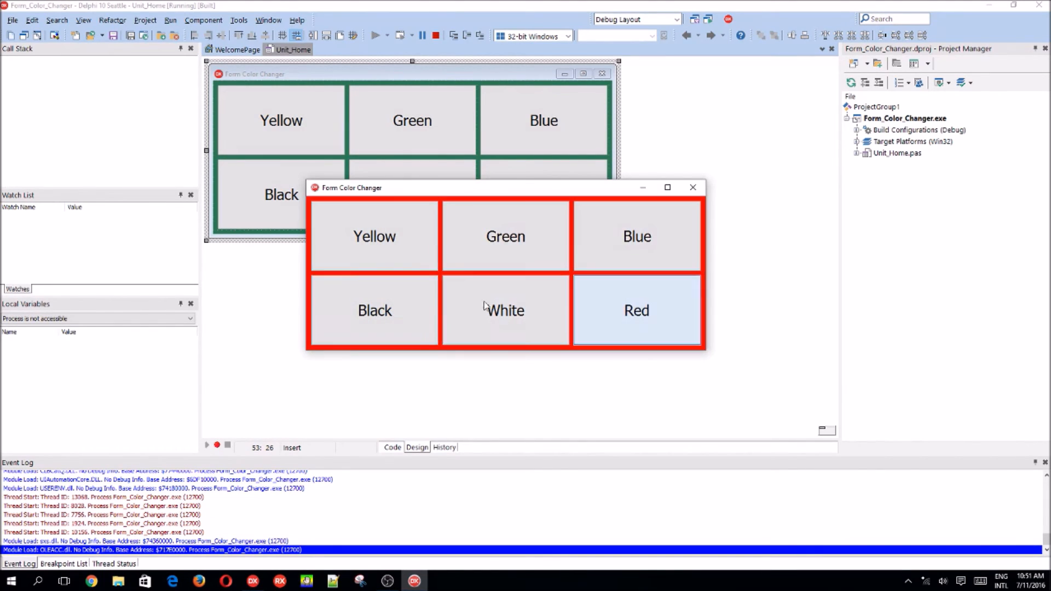
click(375, 311)
click(505, 237)
click(692, 187)
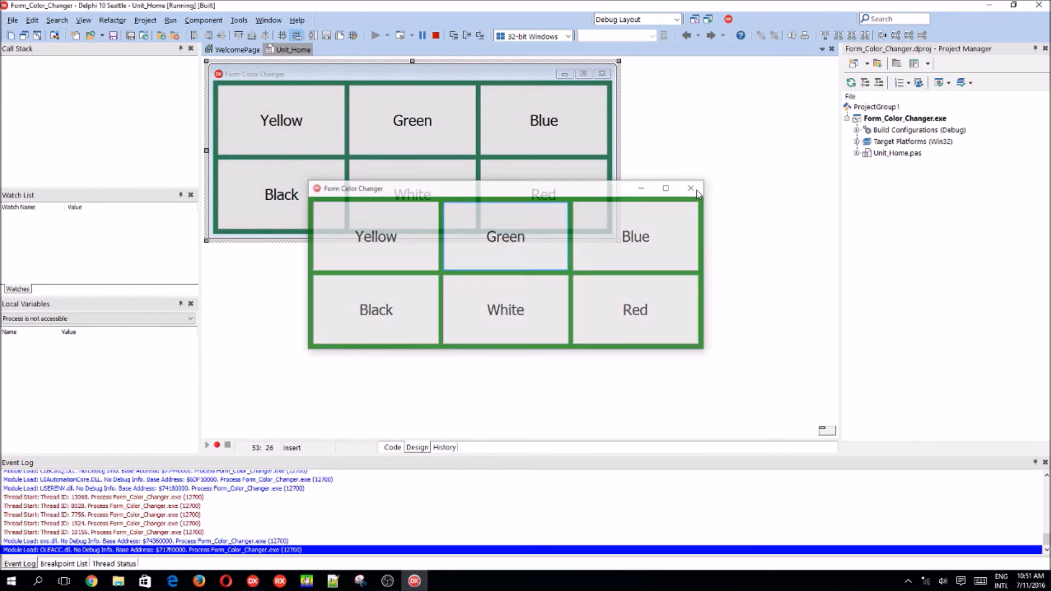
Select the form and run the colour changer again with F9
click(456, 99)
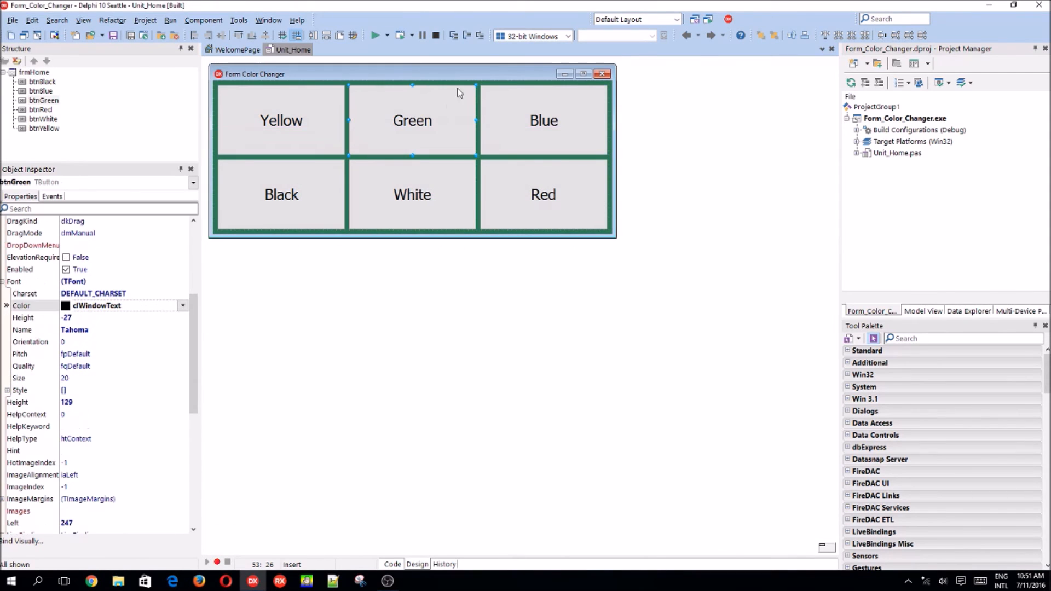
click(376, 87)
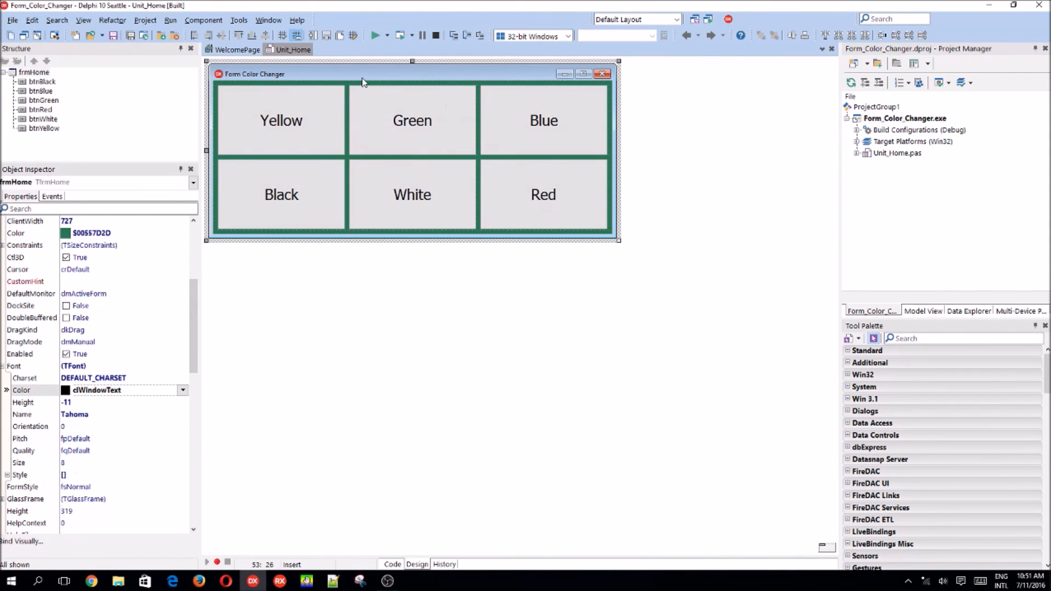
key(F9)
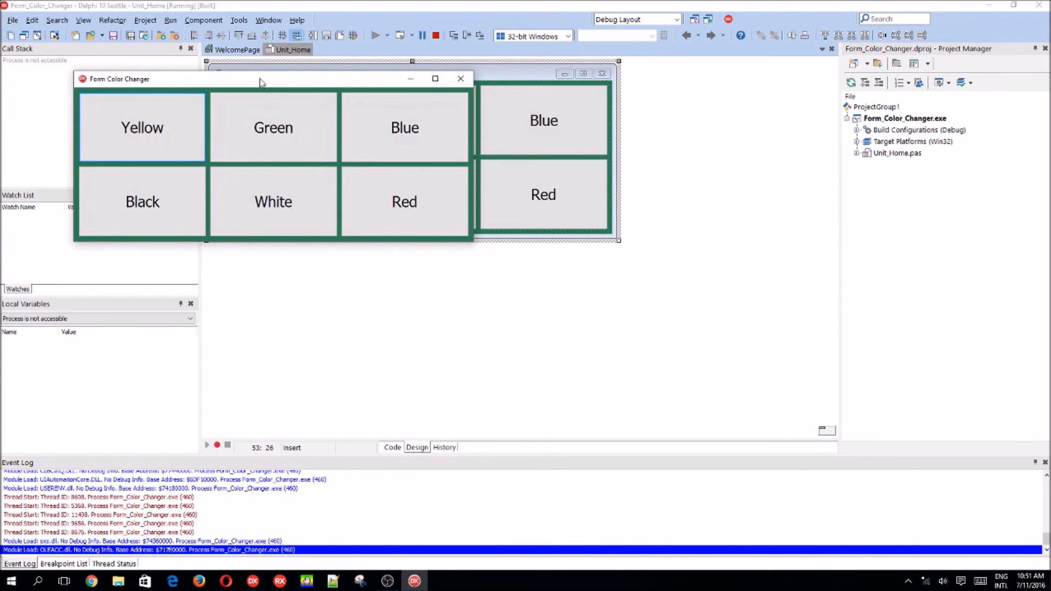
mouse_move(260, 82)
mouse_down()
mouse_move(242, 83)
mouse_move(513, 202)
mouse_up()
Set the form's Position to poDesktopCenter and rerun the program
click(706, 214)
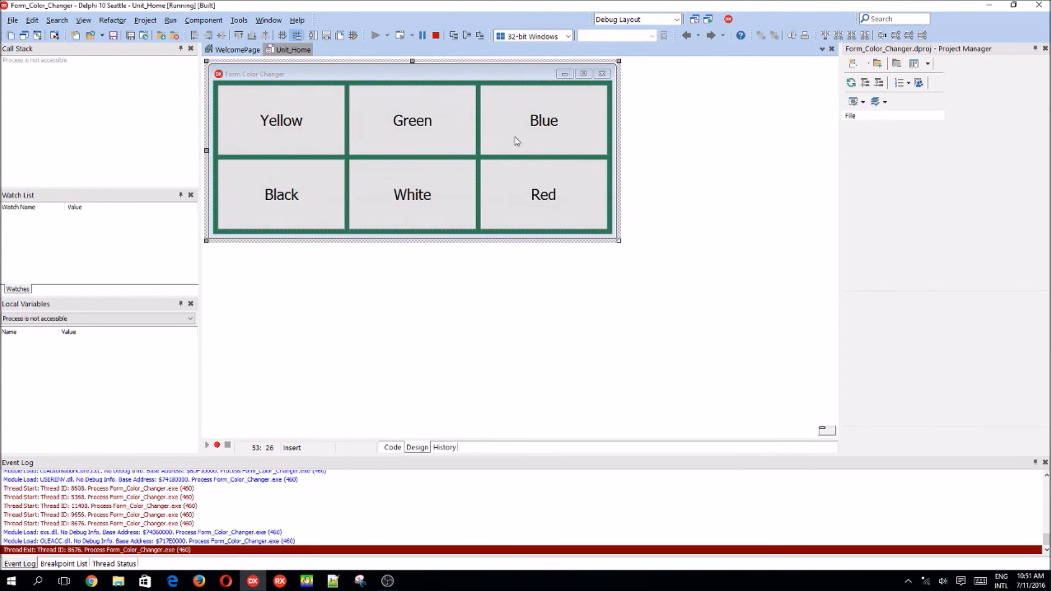
scroll(109, 326, down, 10)
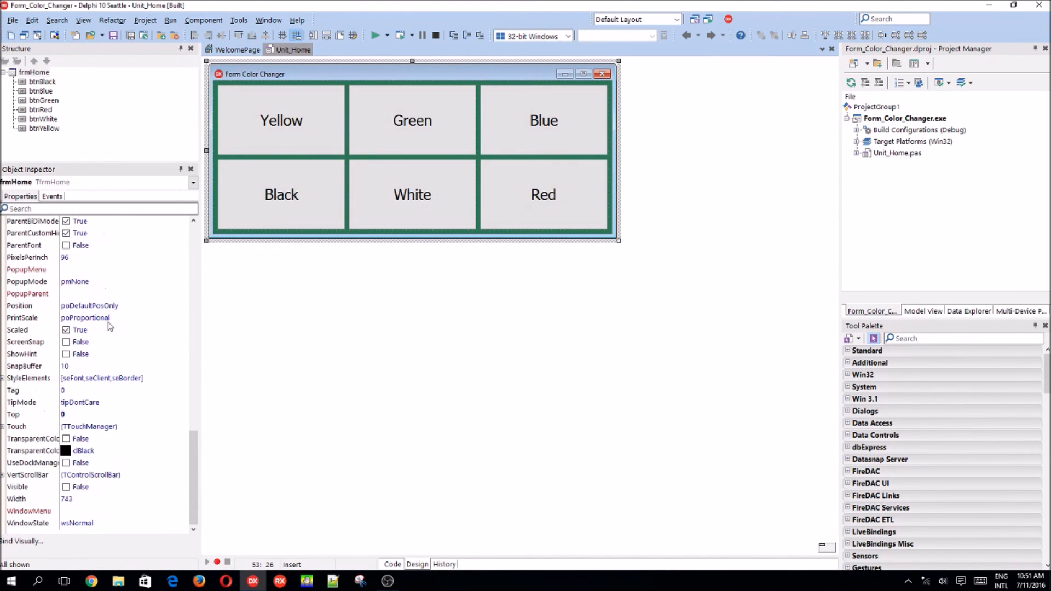
scroll(23, 312, up, 1)
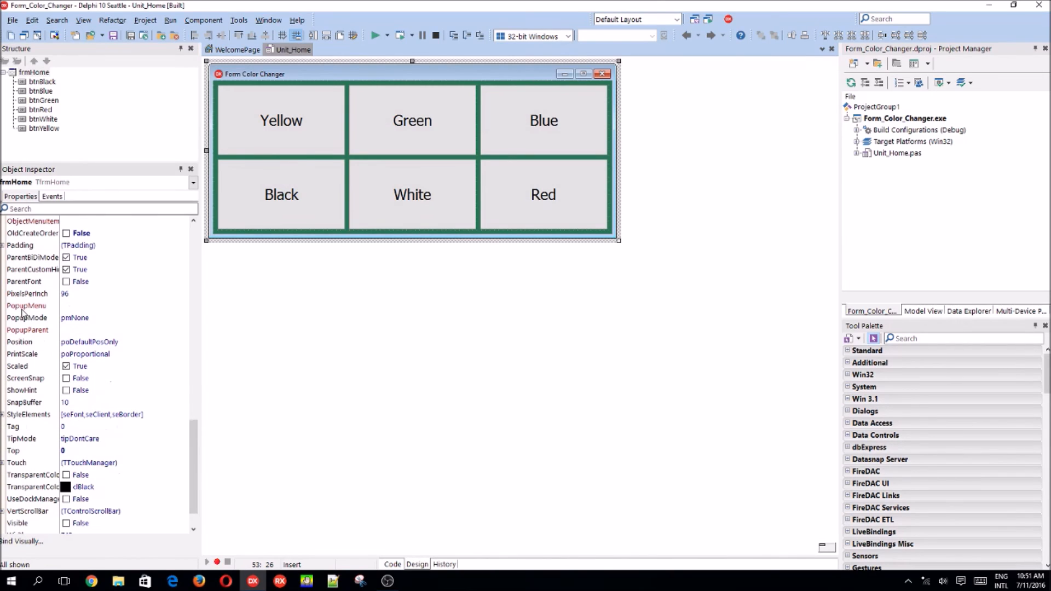
click(117, 342)
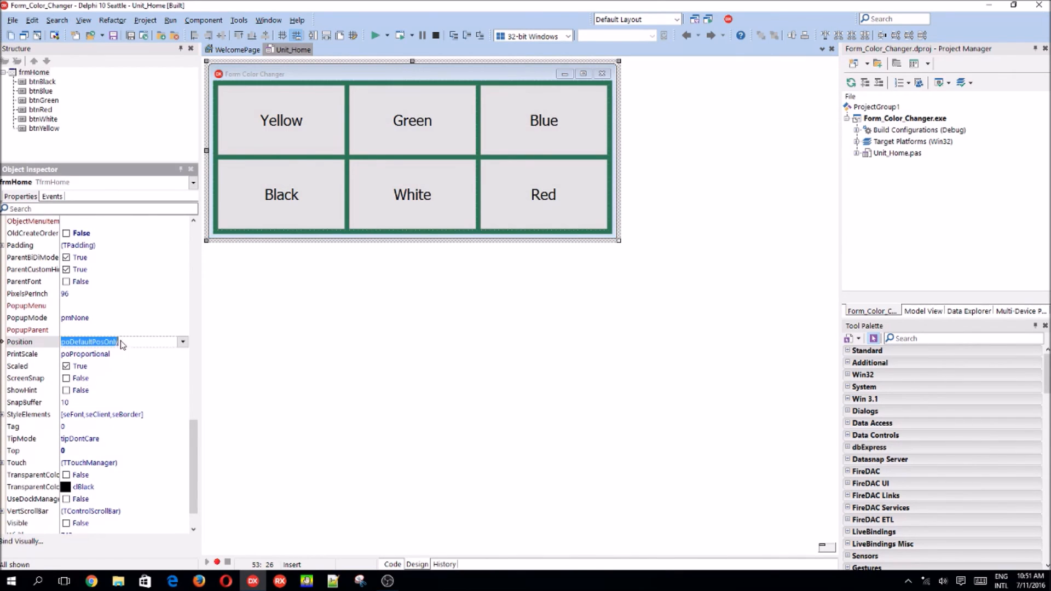
click(182, 342)
click(127, 402)
click(245, 236)
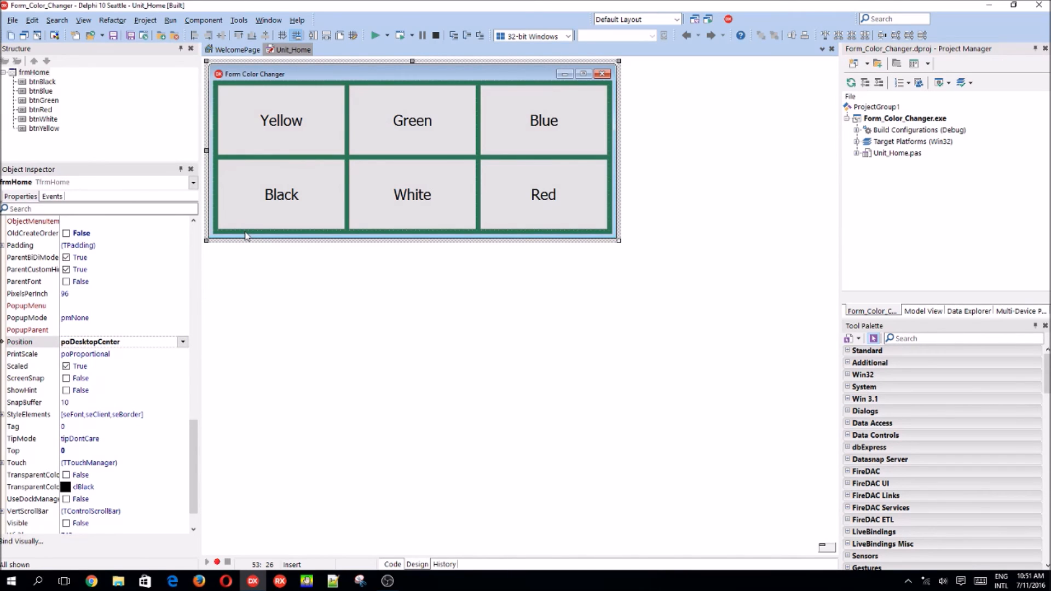
key(F9)
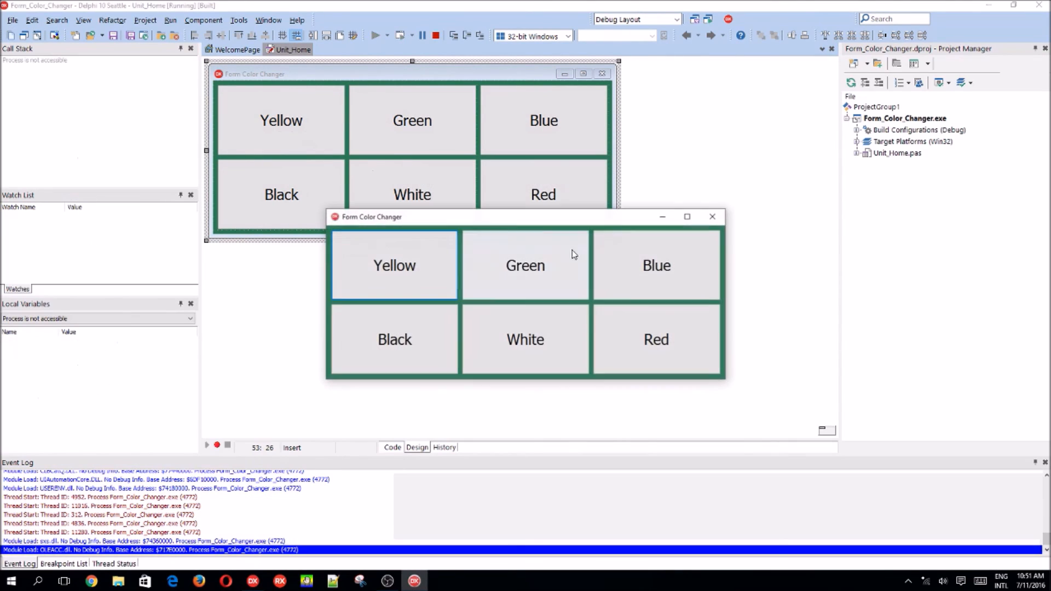
Close the running Form Color Changer window after confirming it appeared centred
click(713, 218)
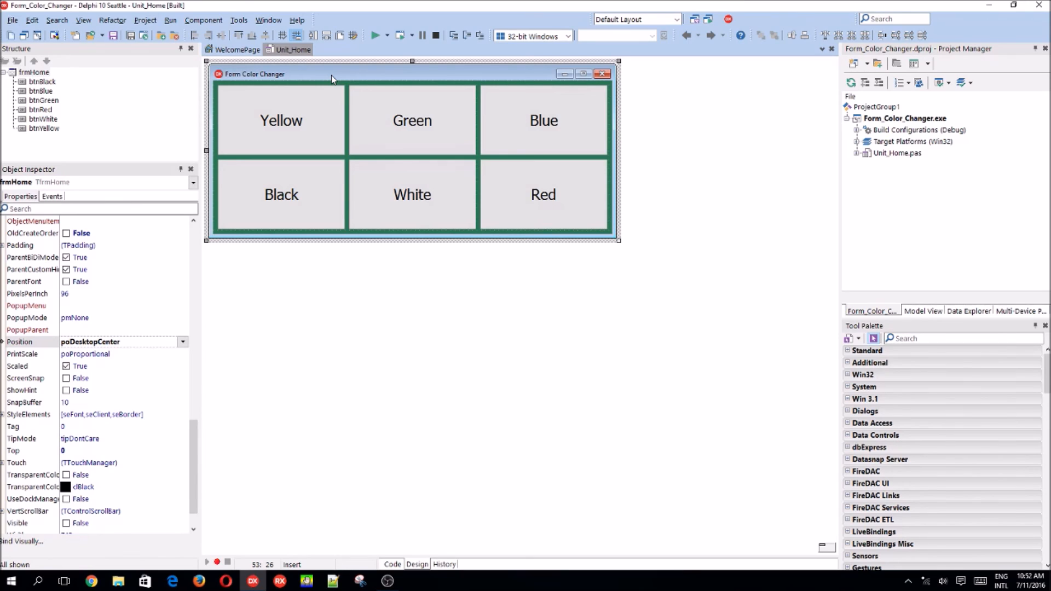
drag(352, 82, 354, 238)
drag(354, 238, 345, 238)
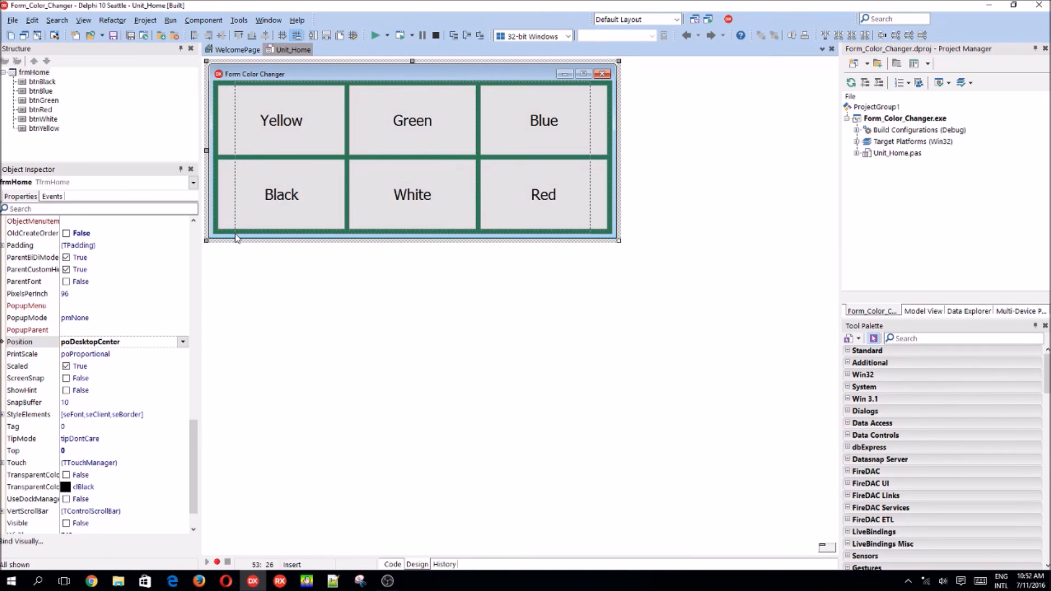
click(237, 237)
click(349, 88)
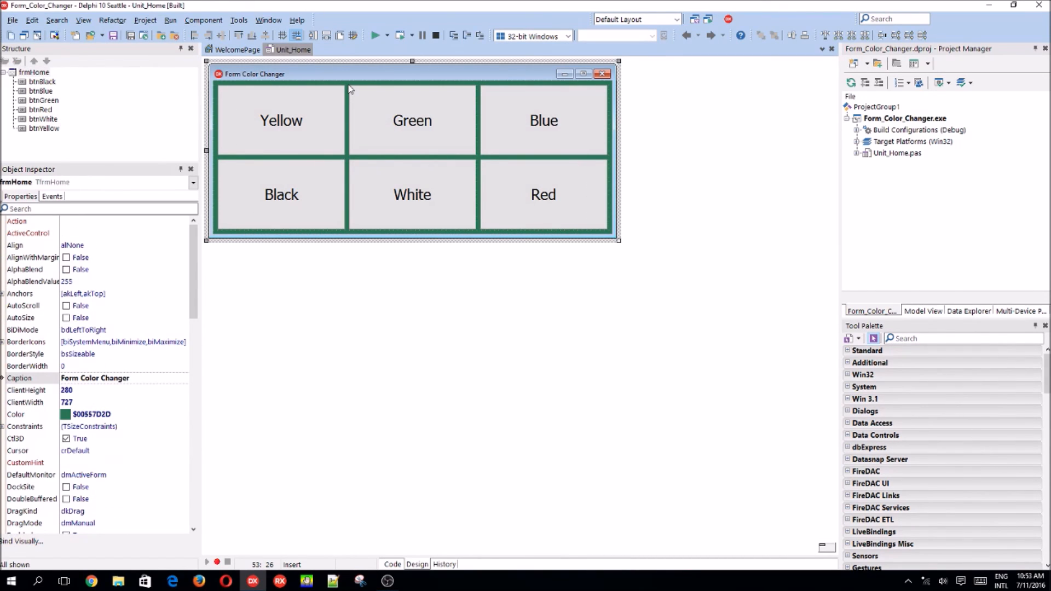